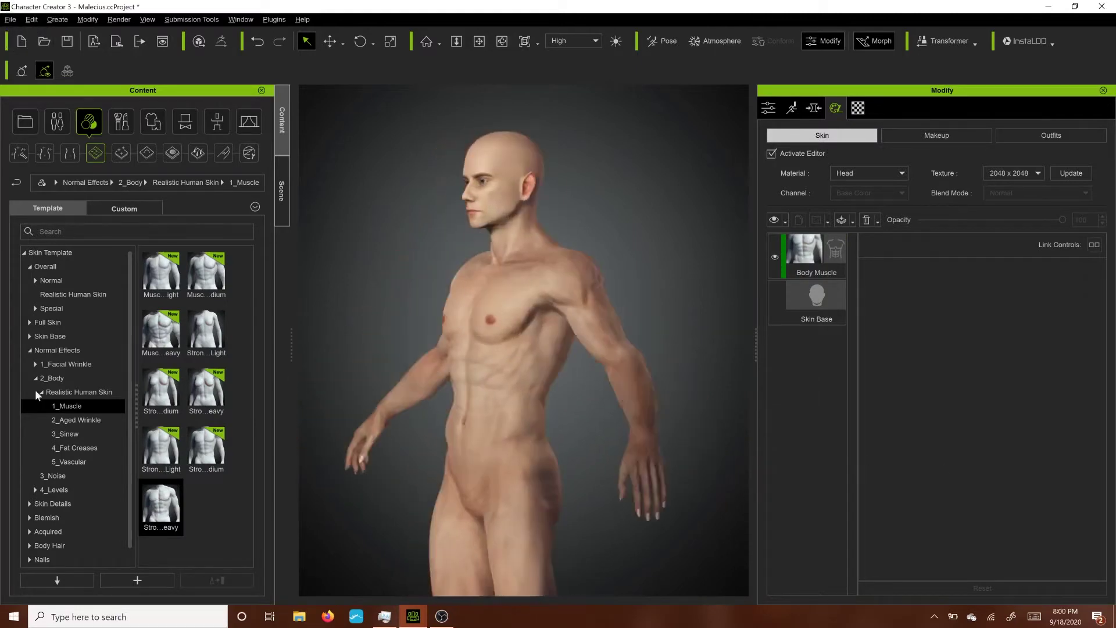
- Select the head's Body Muscle layer and set its global Strength to 0.20
key(alt)
alt+drag(632, 480, 717, 489)
alt+middle_drag(594, 509, 593, 464)
alt+drag(648, 337, 666, 331)
click(809, 251)
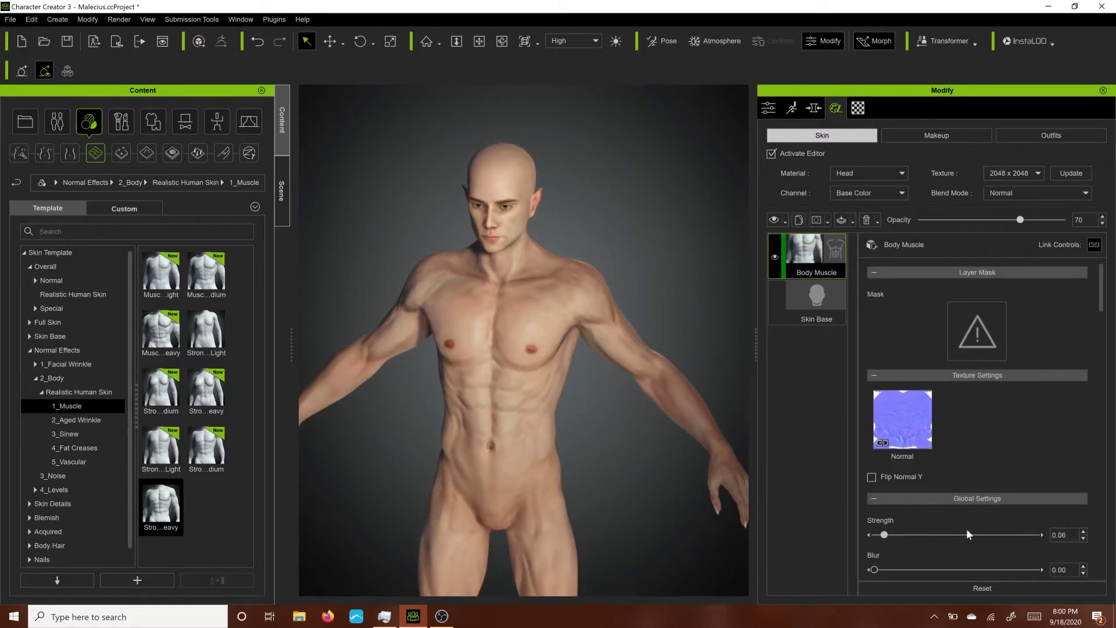
key(ctrl+z)
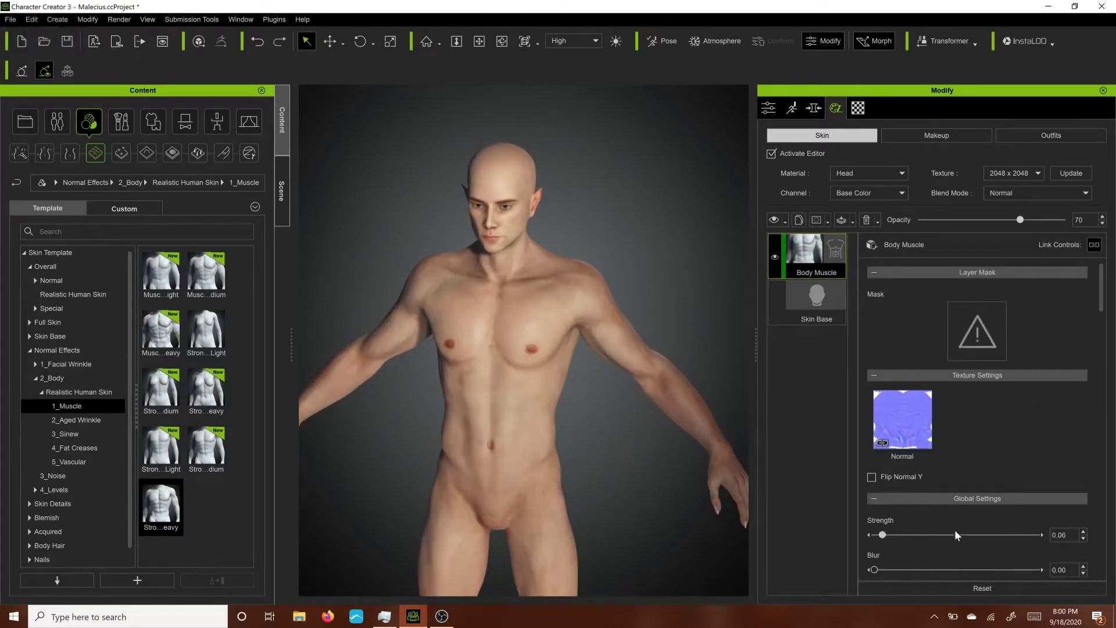
drag(902, 535, 924, 535)
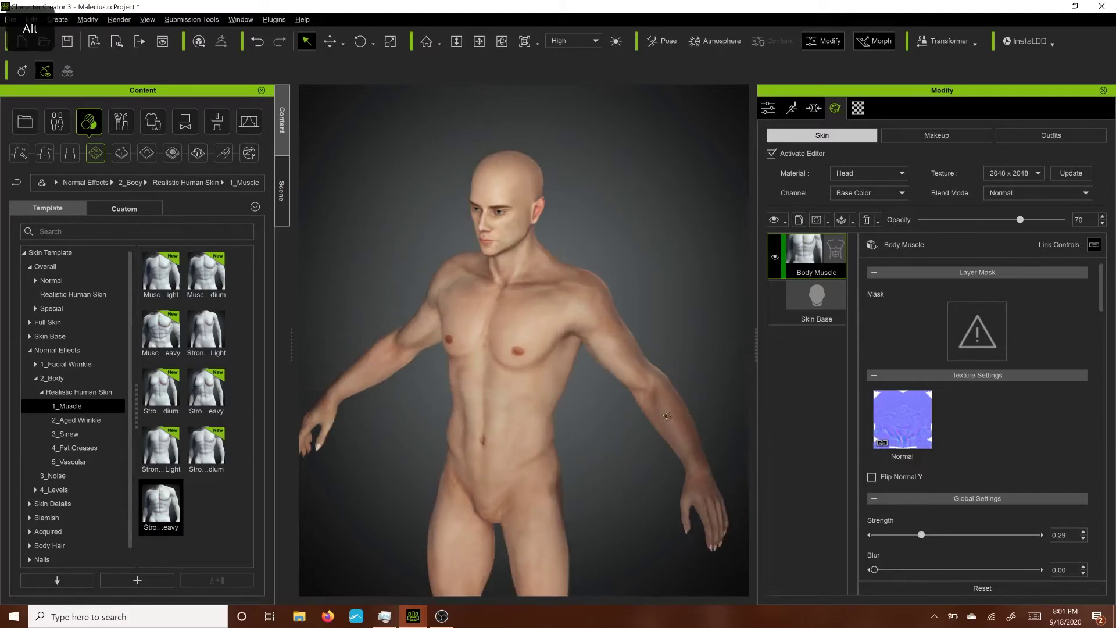
drag(670, 455, 638, 456)
alt+drag(638, 455, 740, 402)
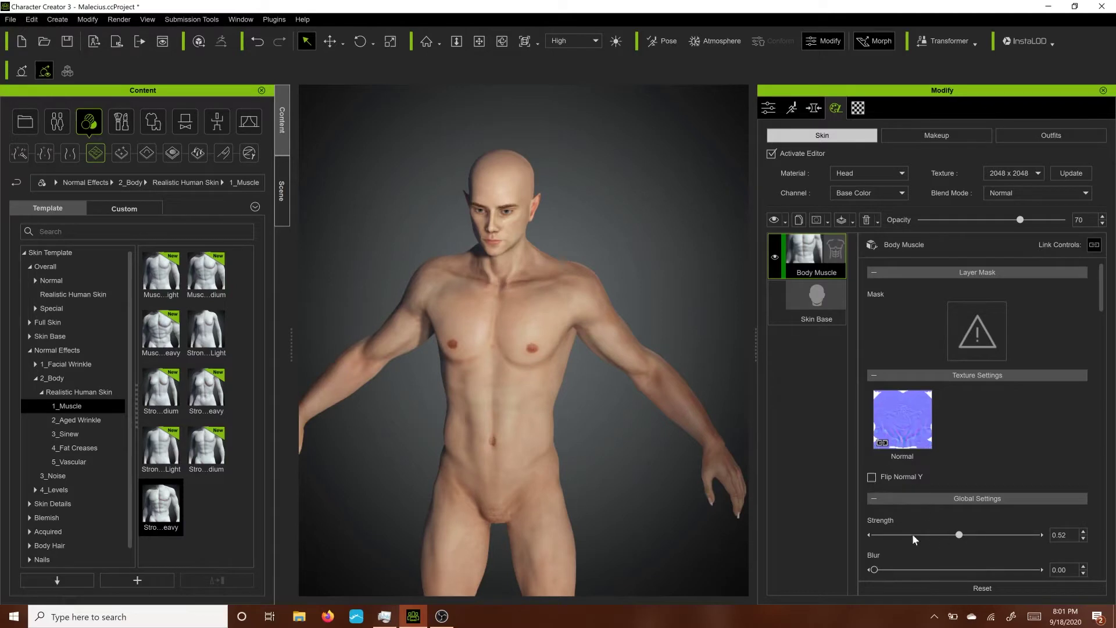
drag(912, 534, 1038, 541)
click(1084, 539)
- Switch the edited skin material to Body and set its Body Muscle layer's Strength to 0.30
scroll(985, 410, down, 1)
scroll(985, 414, down, 3)
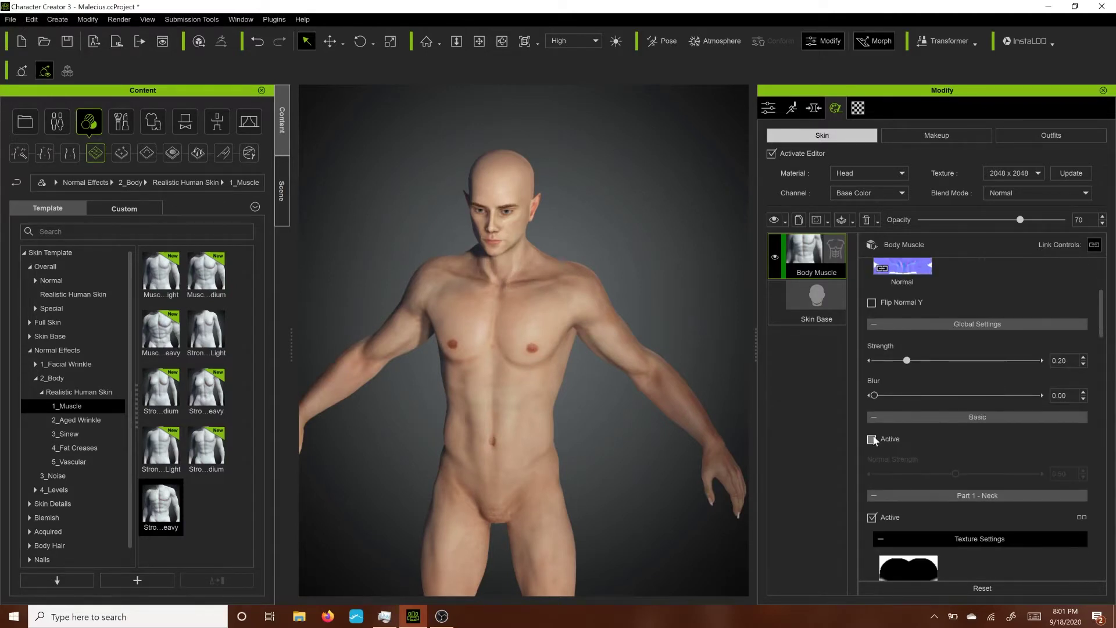
scroll(940, 461, down, 15)
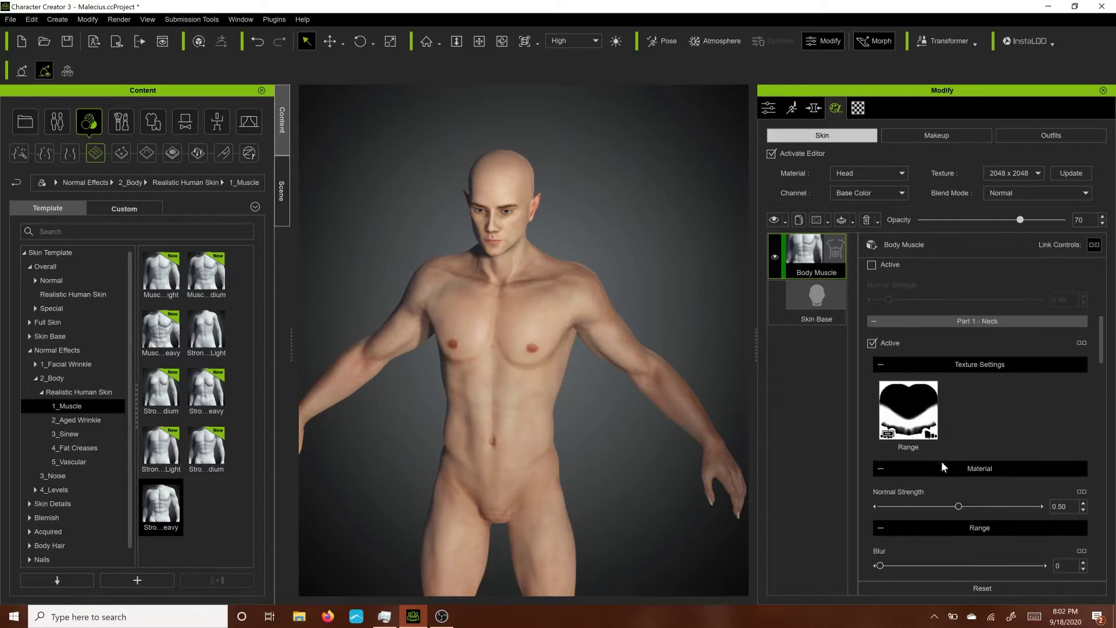
scroll(940, 462, down, 8)
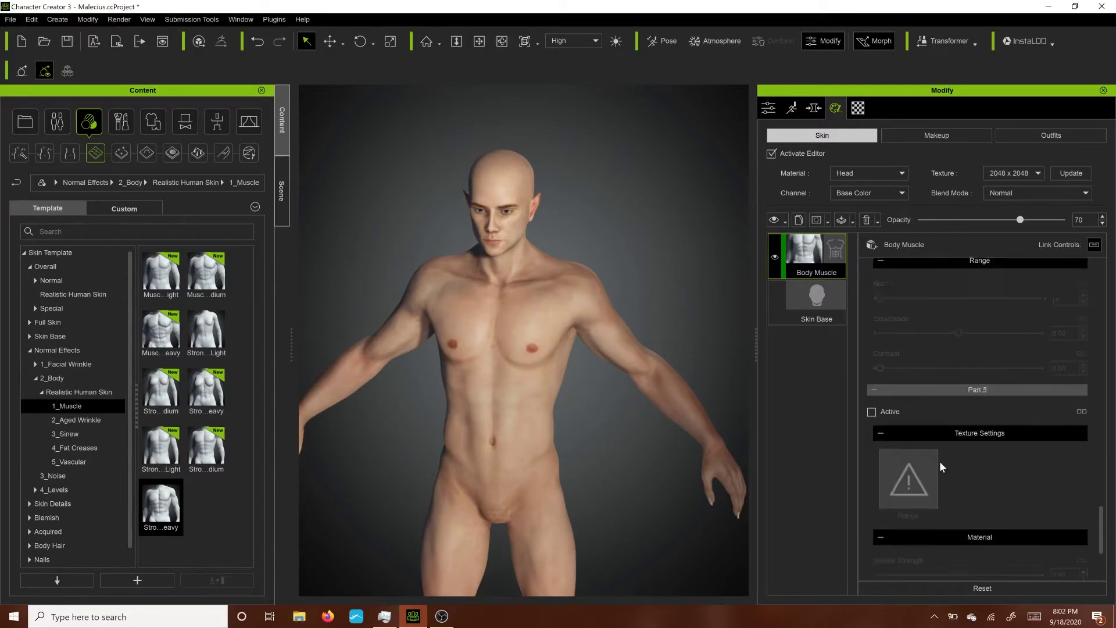
click(868, 174)
click(851, 194)
click(814, 268)
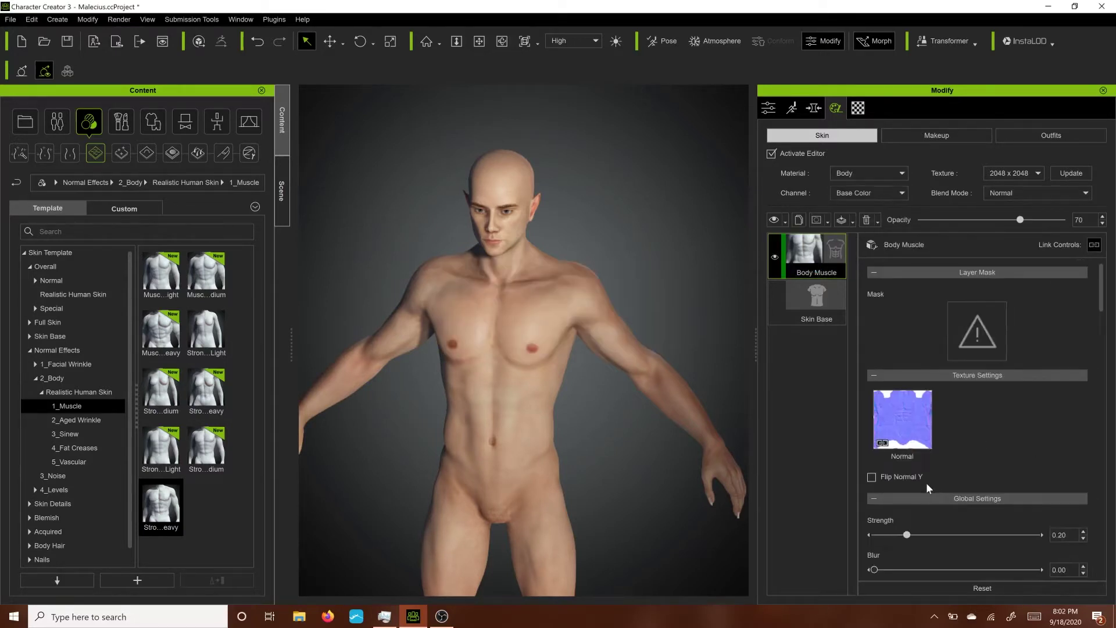
mouse_move(907, 535)
mouse_down()
mouse_move(947, 541)
mouse_move(926, 542)
mouse_up()
- Apply the light vascular preset from the realistic human skin body effects to the character
alt+drag(669, 482, 685, 458)
scroll(624, 492, down, 3)
scroll(644, 194, up, 3)
alt+middle_drag(644, 191, 600, 406)
scroll(600, 406, up, 5)
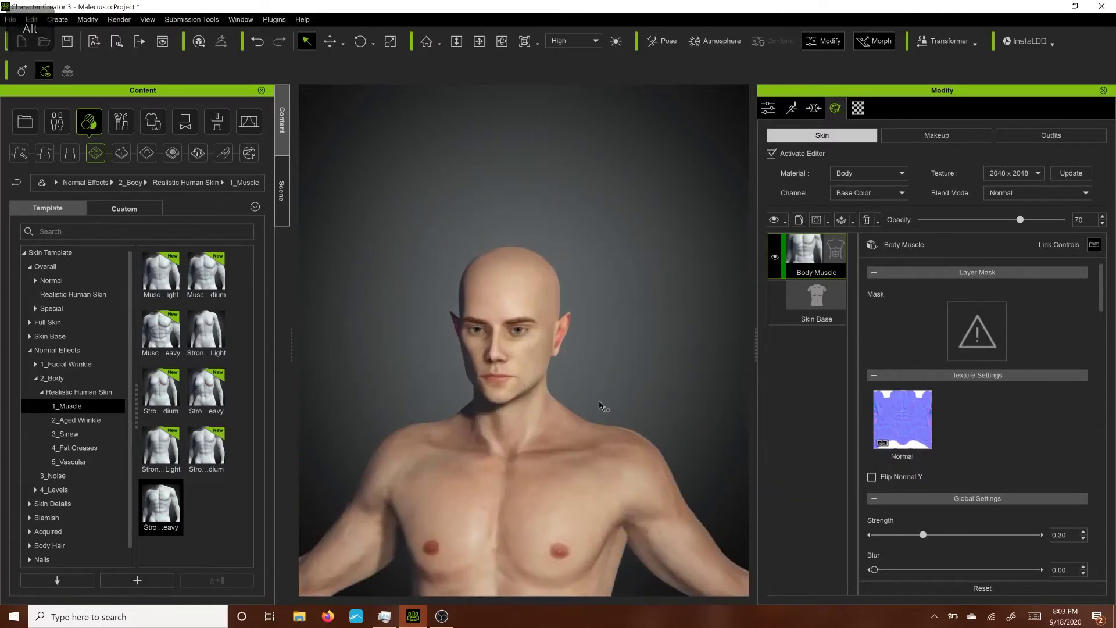
alt+drag(600, 406, 567, 431)
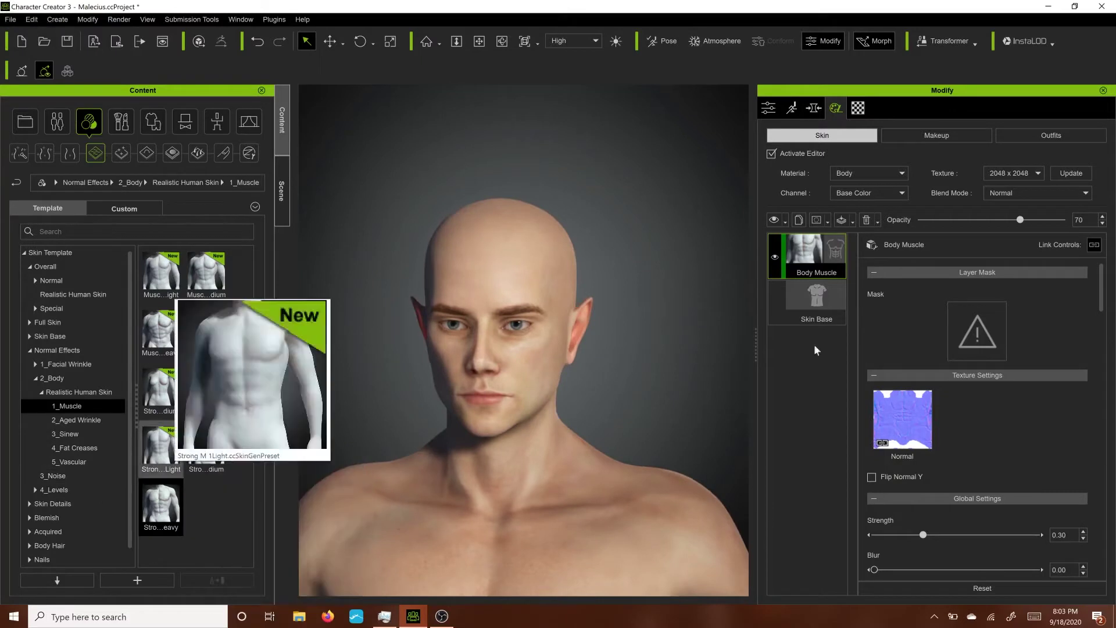
click(70, 461)
drag(161, 271, 800, 366)
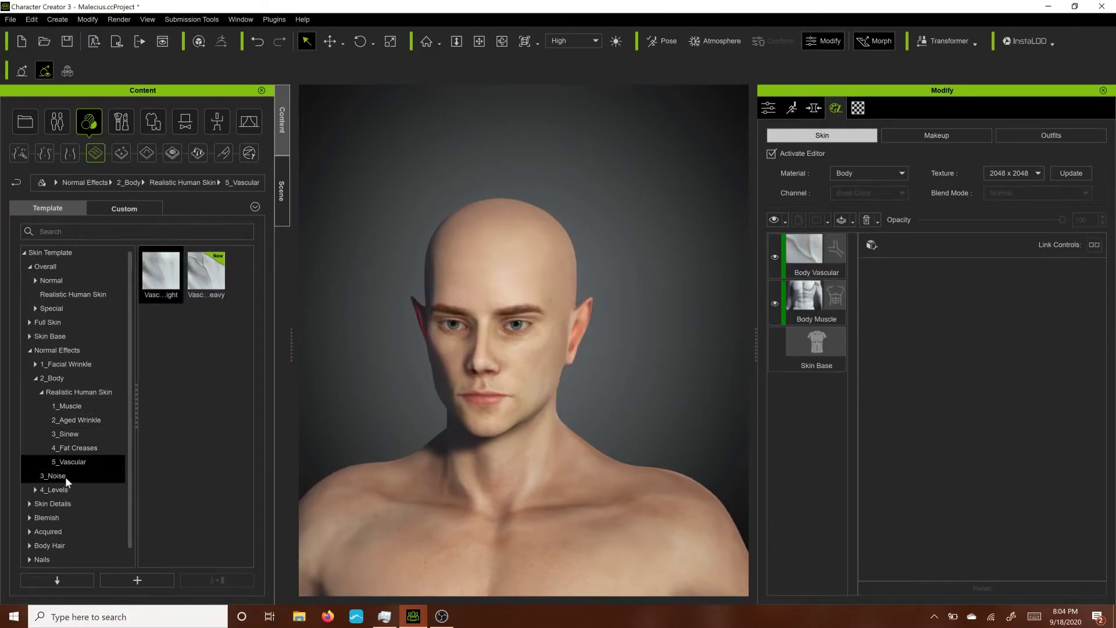
- Find the body presets under the 4_Levels normal effects and apply the fine Body Details preset to the skin
click(82, 448)
click(89, 432)
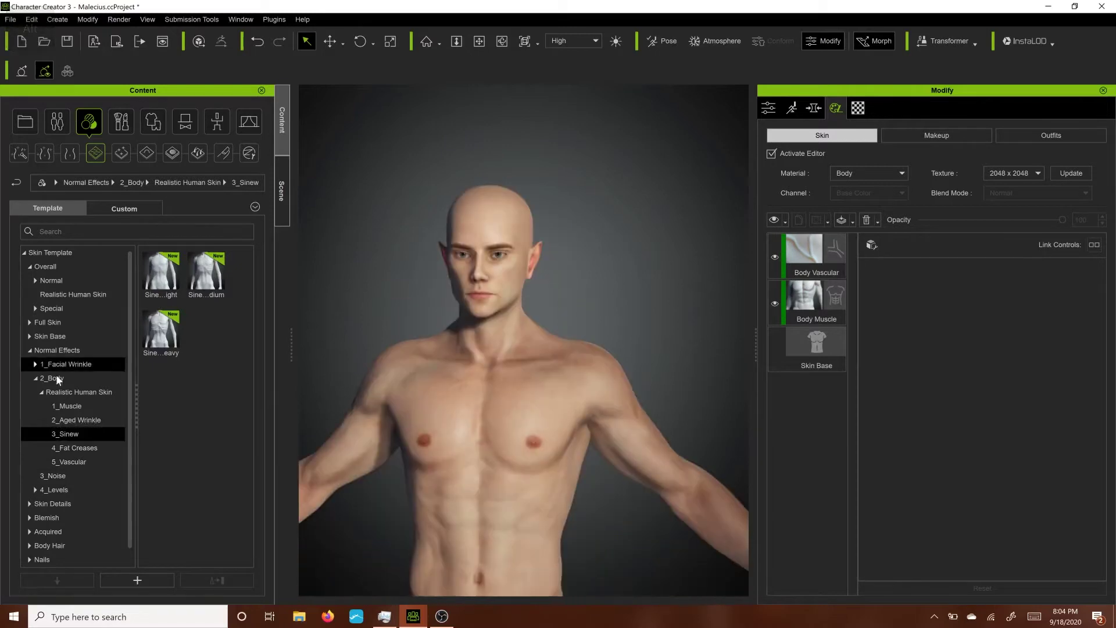
click(56, 376)
click(58, 489)
click(62, 518)
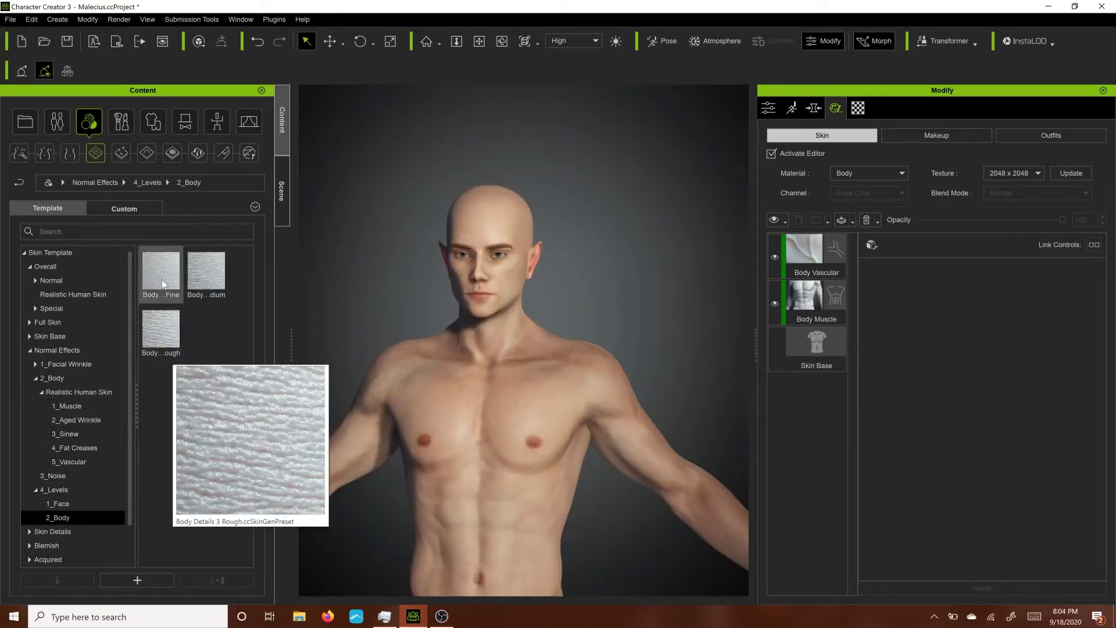
mouse_move(171, 281)
drag(170, 280, 847, 448)
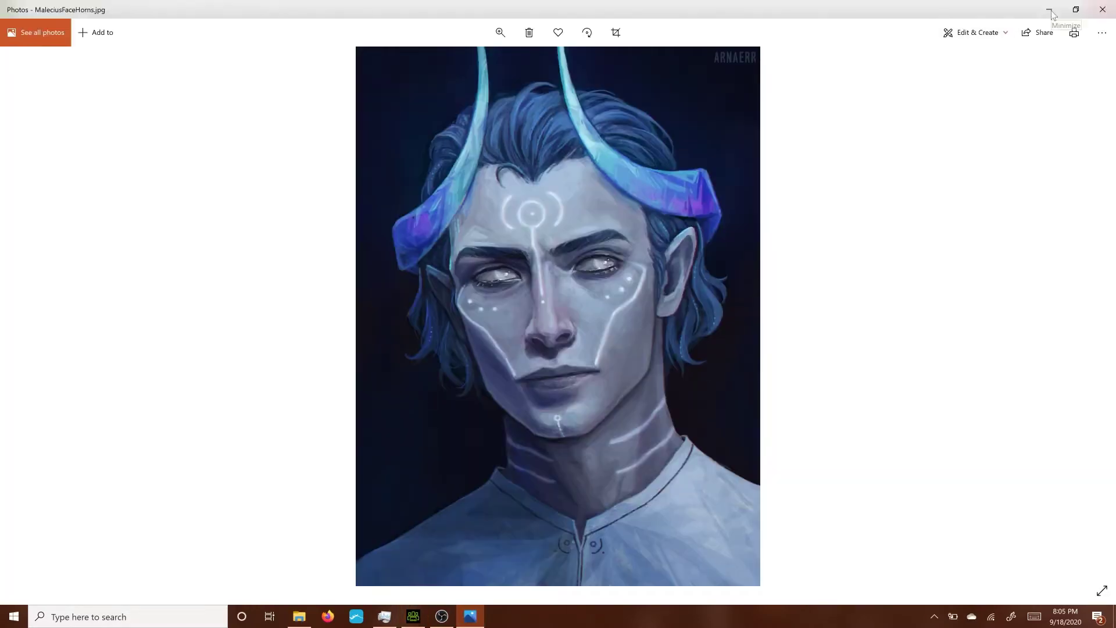
- Return from the Photos reference image to Character Creator and examine the Body Details effect up close on the neck, torso and face
click(1050, 12)
click(590, 116)
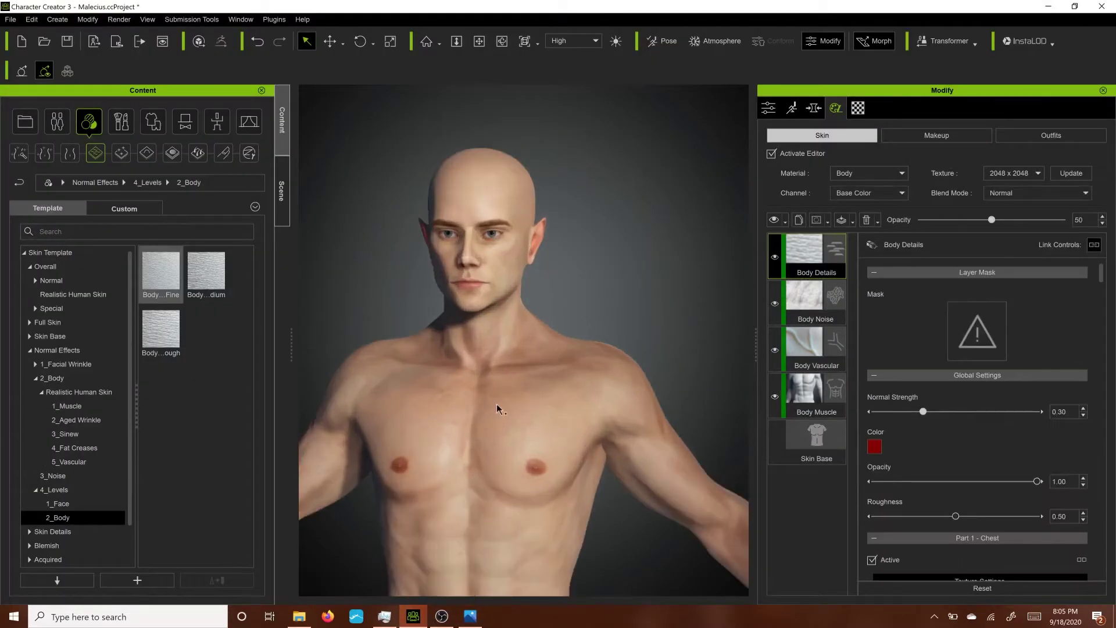
scroll(497, 408, up, 10)
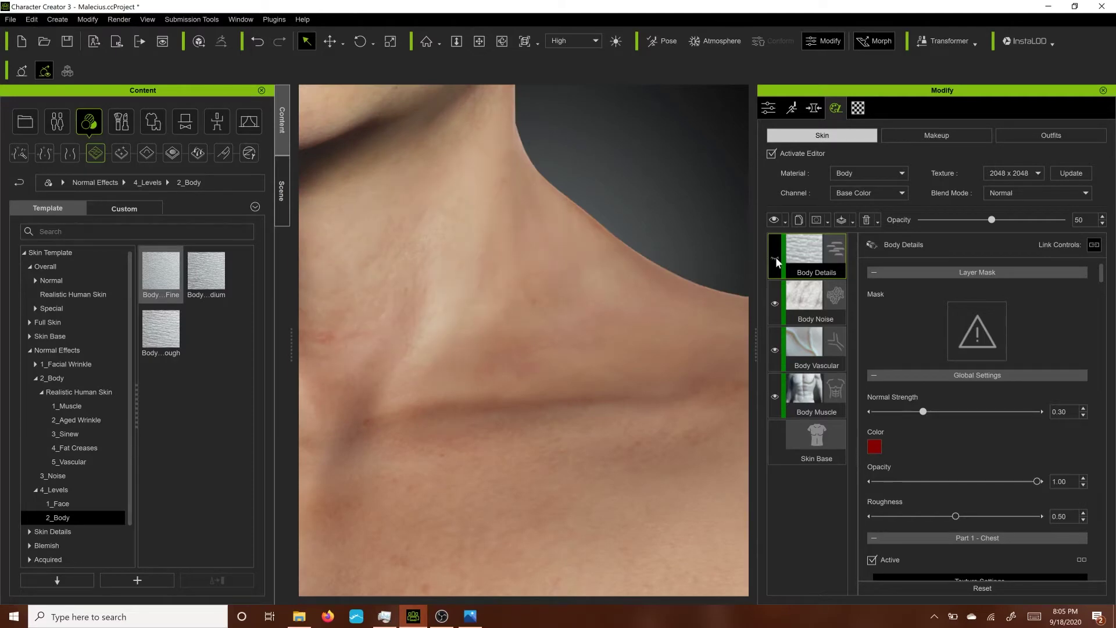
click(776, 262)
scroll(683, 448, down, 3)
alt+drag(677, 424, 693, 242)
alt+drag(552, 535, 634, 257)
scroll(471, 358, down, 8)
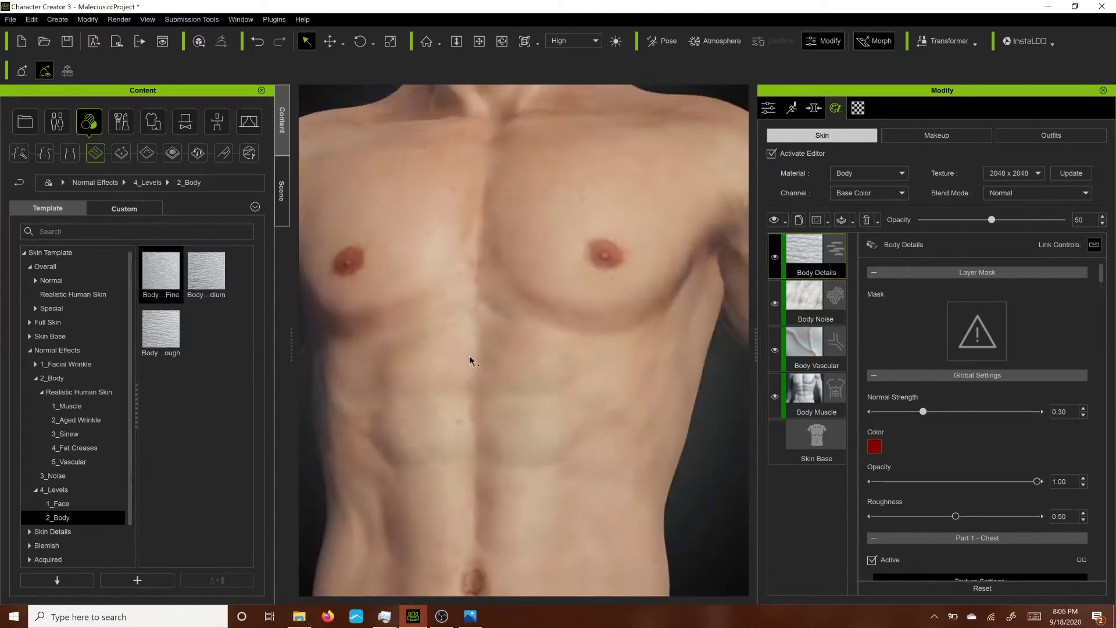
alt+drag(578, 218, 603, 399)
scroll(603, 399, up, 6)
alt+drag(668, 375, 670, 401)
scroll(671, 401, up, 8)
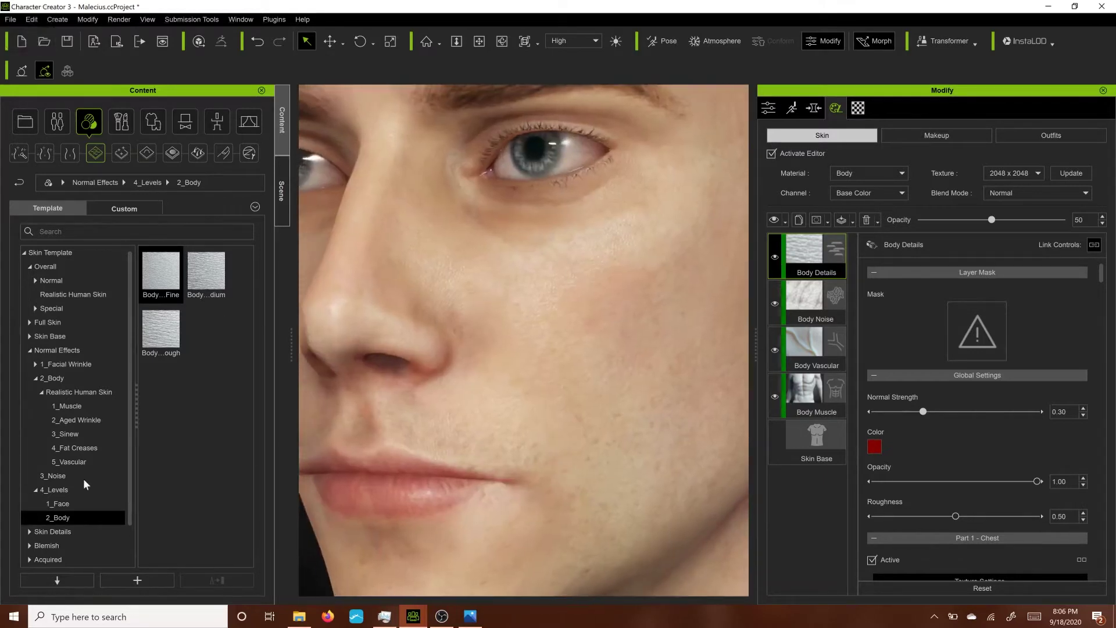
- Switch the edited material to Head and apply the Eyelid Details and Nose Pore presets from the face levels
click(68, 504)
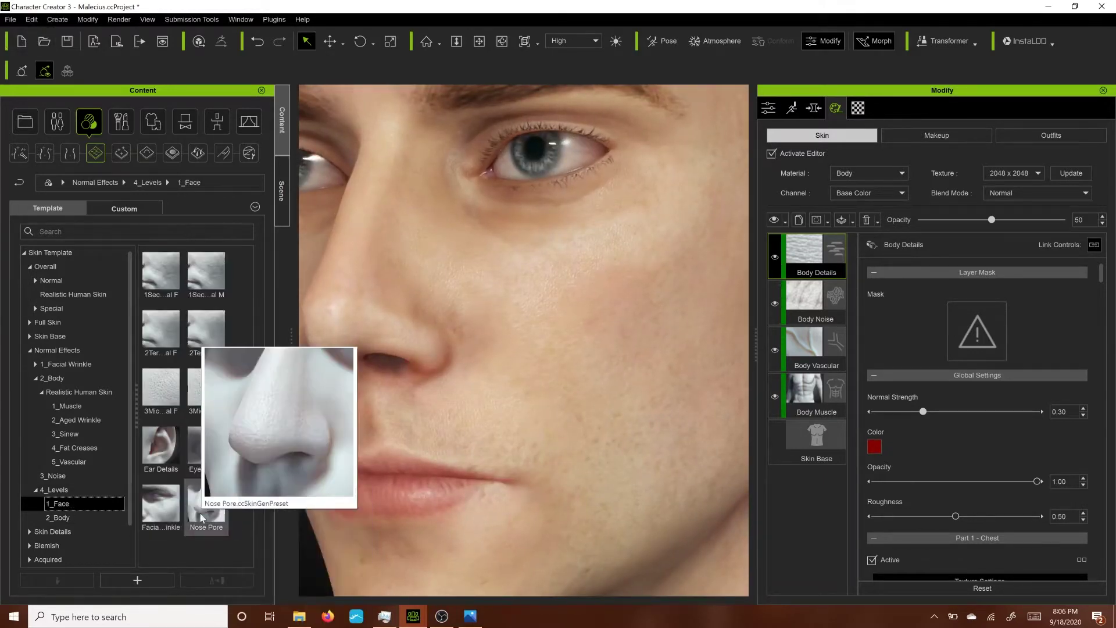
drag(203, 514, 651, 545)
click(869, 174)
click(868, 185)
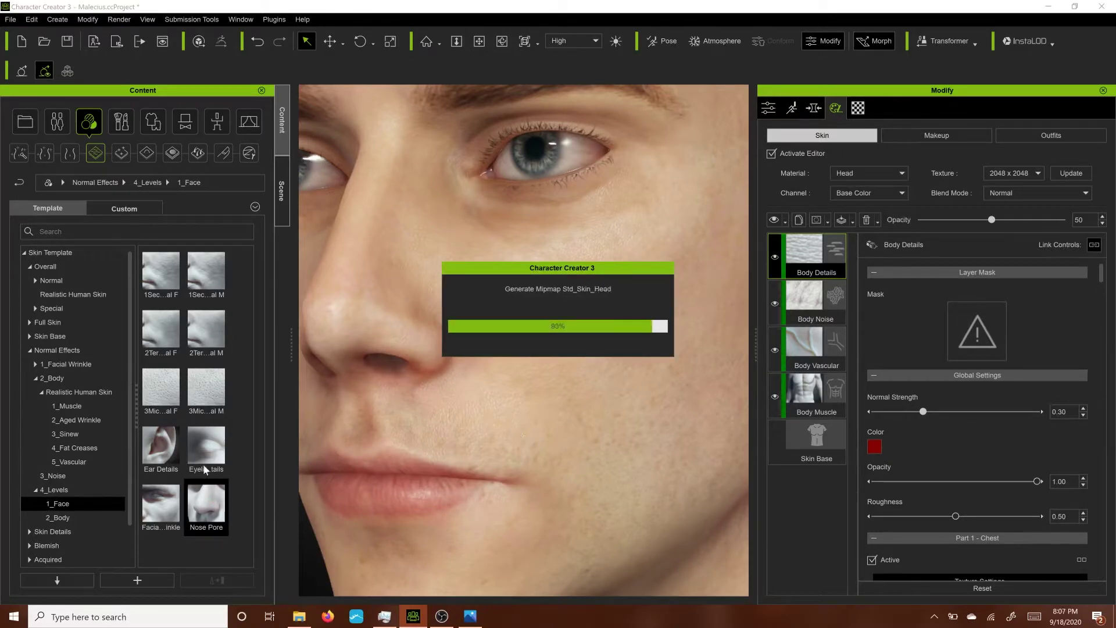
drag(207, 448, 483, 339)
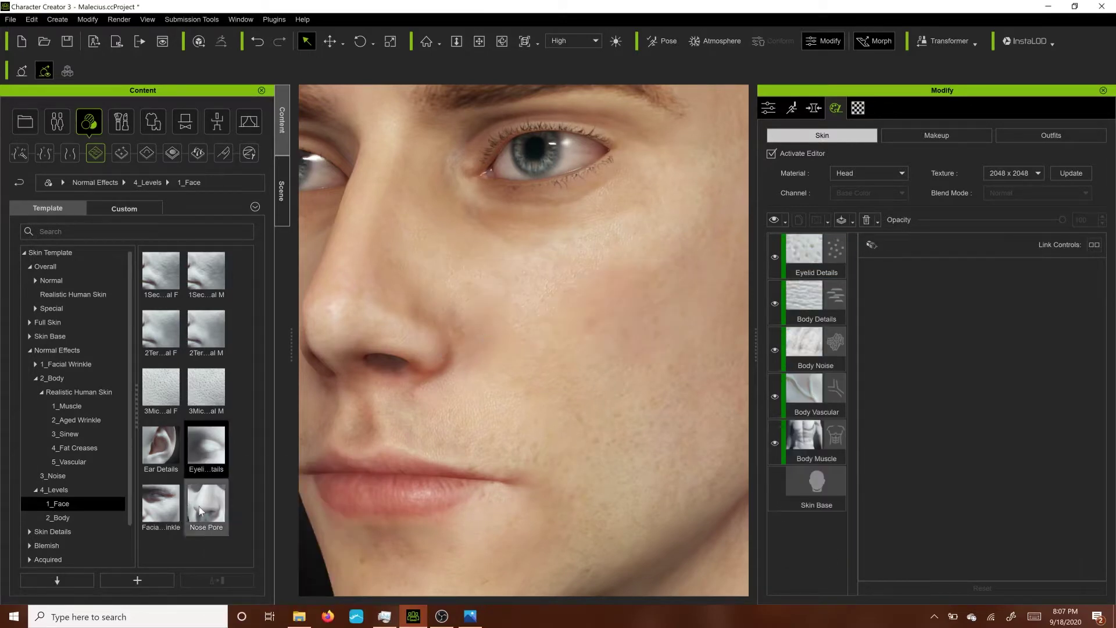
drag(712, 378, 484, 340)
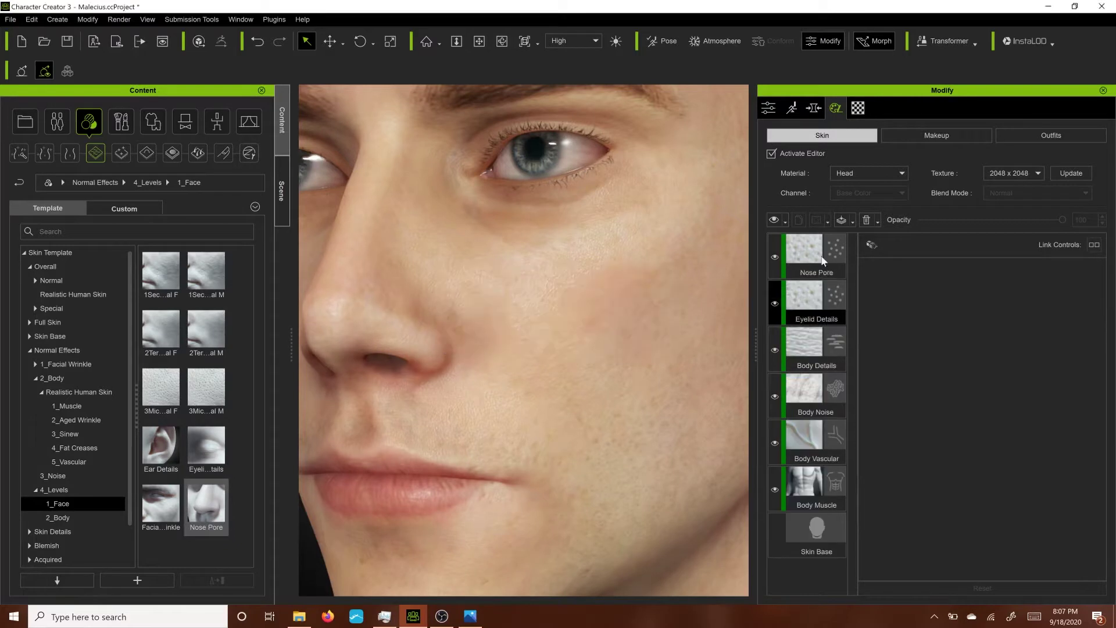
- Slightly reduce the material Normal Strength of the Nose Pore layer
click(823, 262)
scroll(957, 448, down, 5)
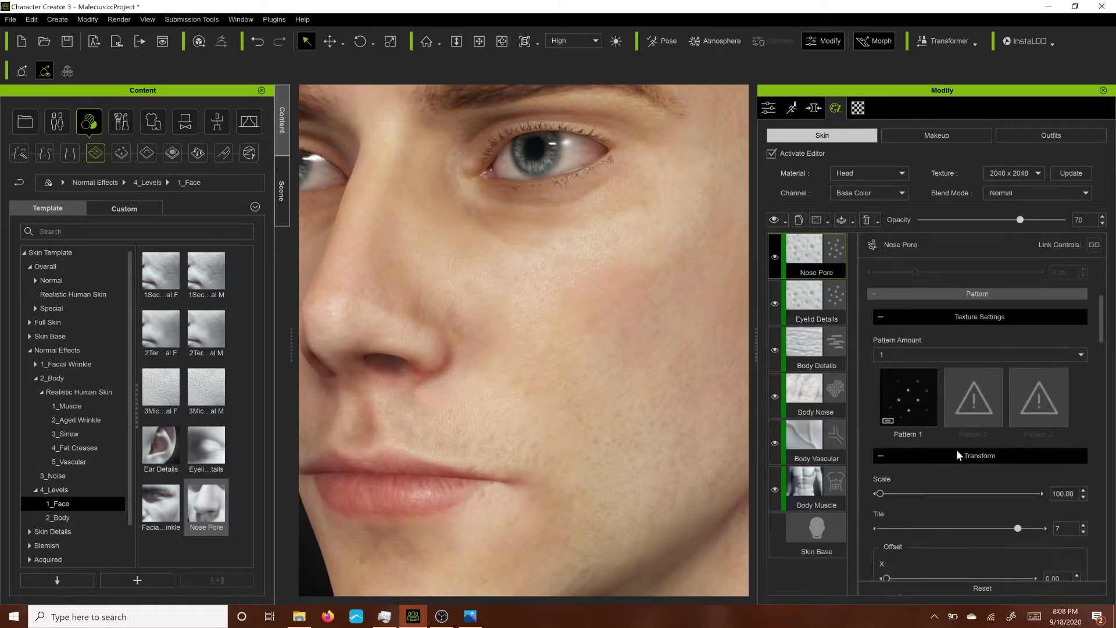
scroll(957, 448, up, 2)
scroll(975, 453, down, 5)
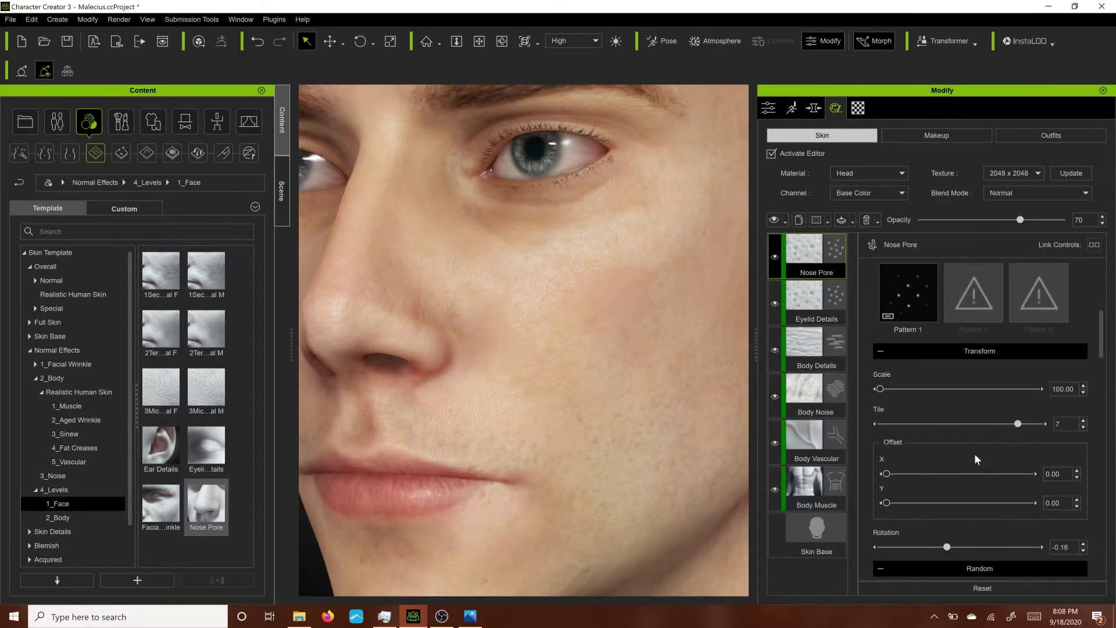
scroll(976, 459, down, 10)
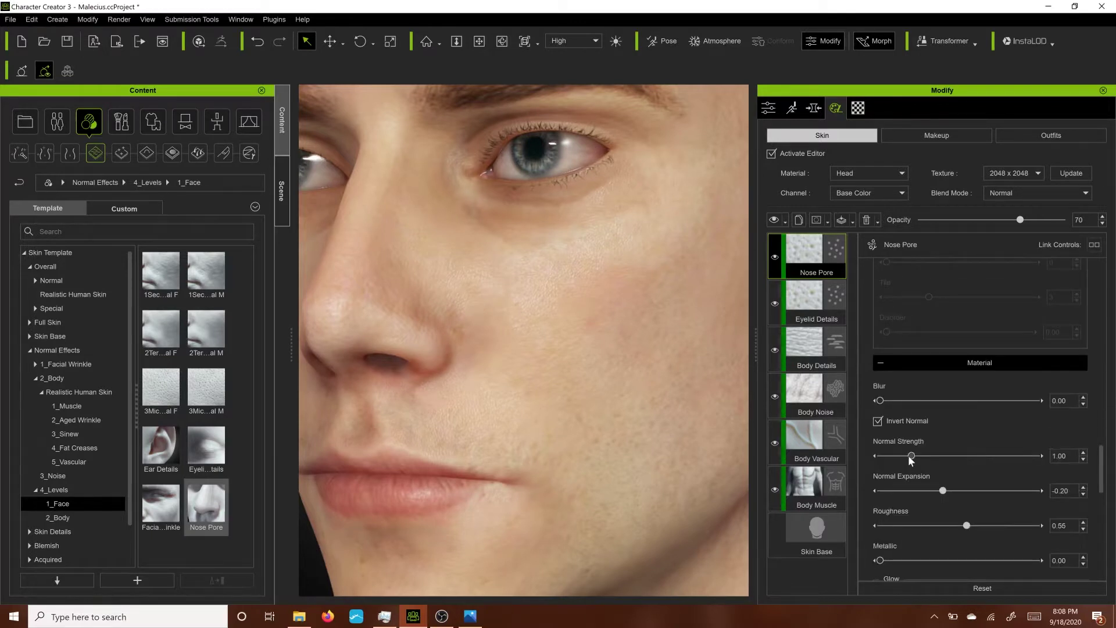
drag(910, 457, 906, 457)
- Bring the ear into view and apply the Ear Details preset to the head skin
right_drag(538, 354, 437, 404)
drag(161, 447, 816, 449)
click(487, 333)
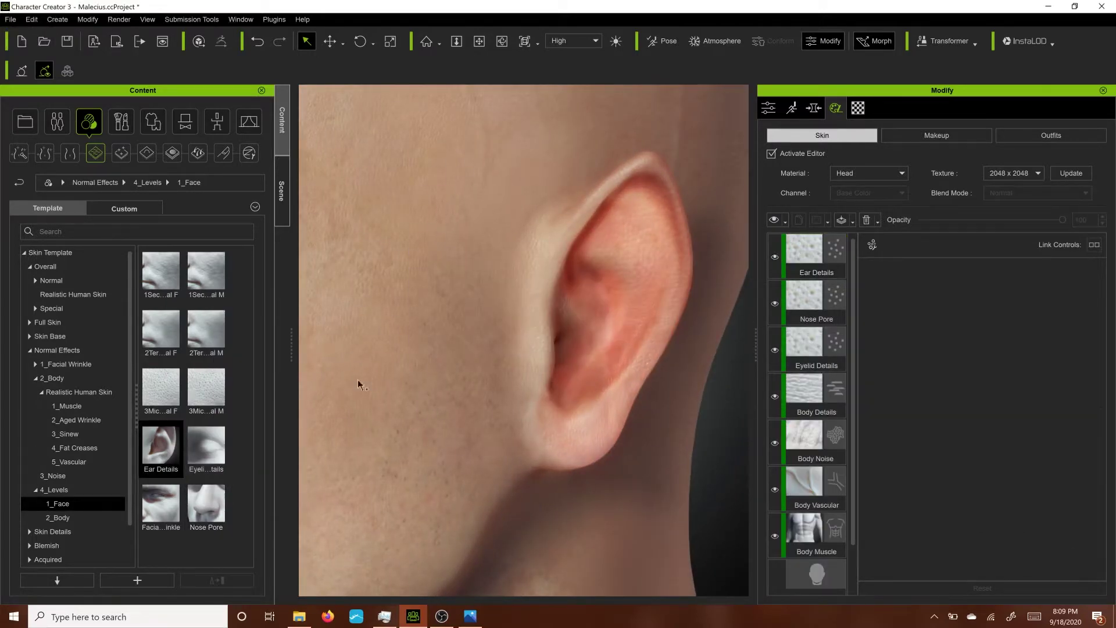
- Apply the 3Micro Normal F preset and a Tertiary normal preset to the facial skin
alt+drag(439, 442, 583, 405)
mouse_move(185, 278)
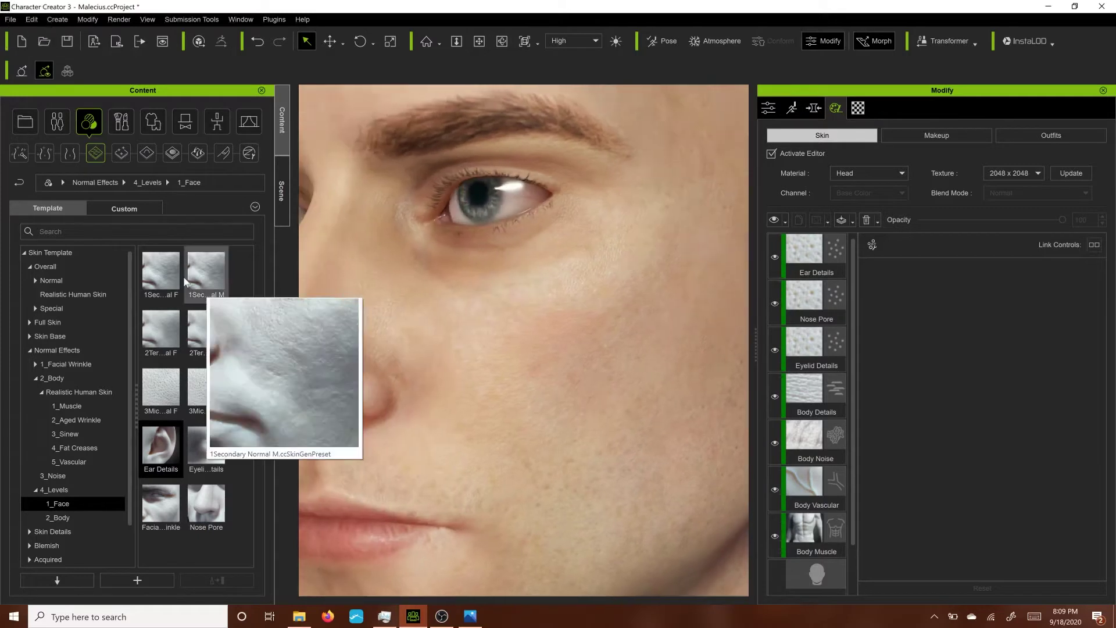
mouse_move(211, 392)
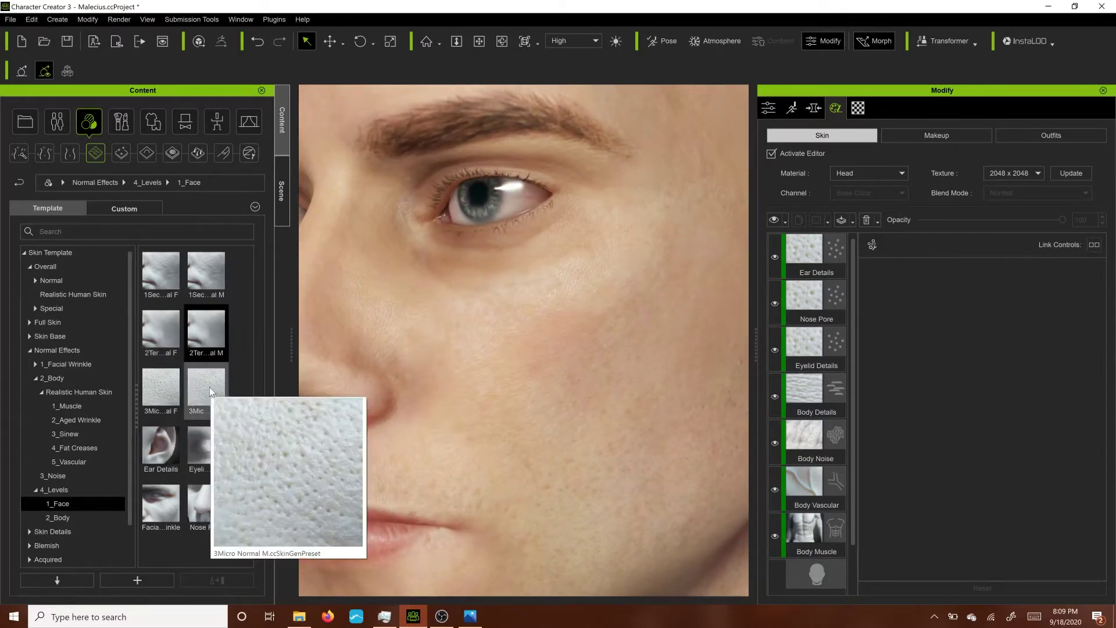
drag(162, 390, 545, 451)
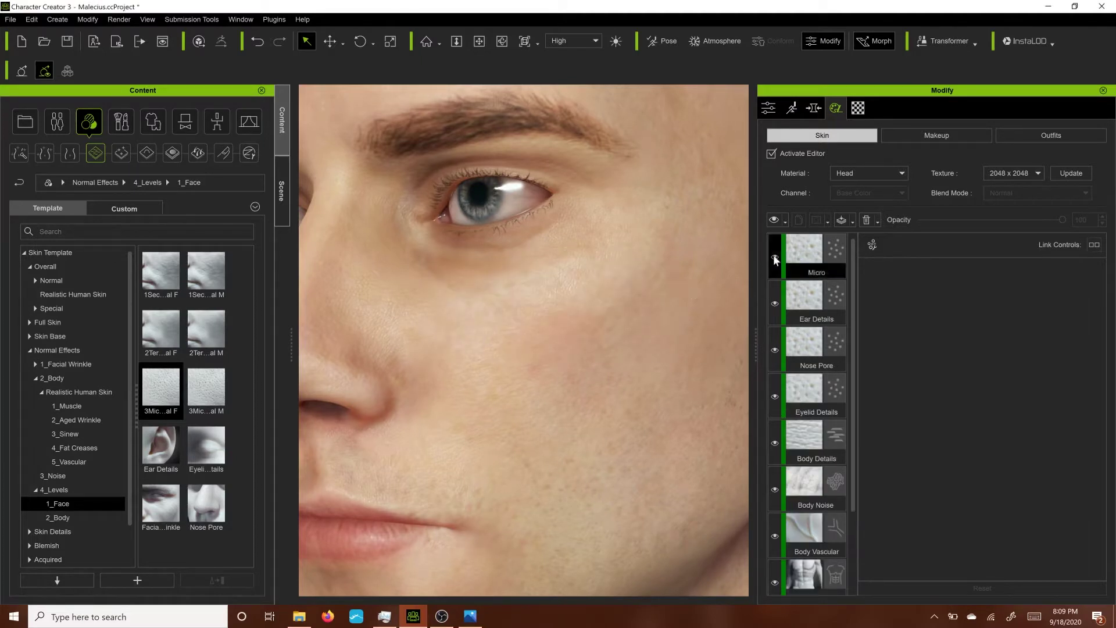
drag(206, 331, 537, 394)
scroll(685, 377, down, 5)
scroll(537, 394, up, 6)
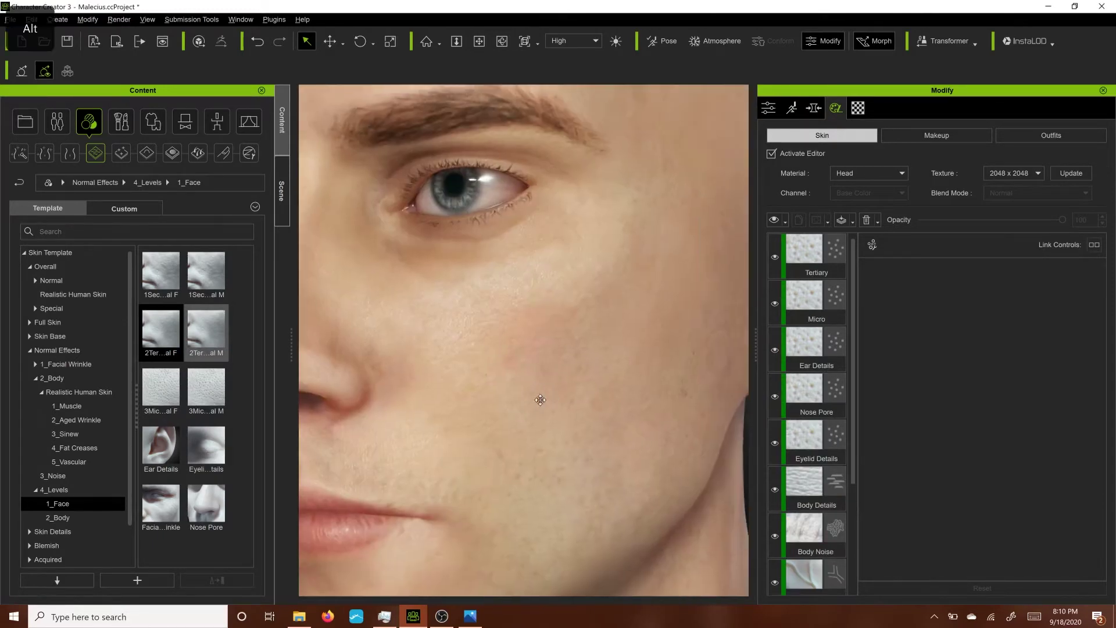
- Reorder the head's skin layers so that Micro sits above Tertiary
click(815, 256)
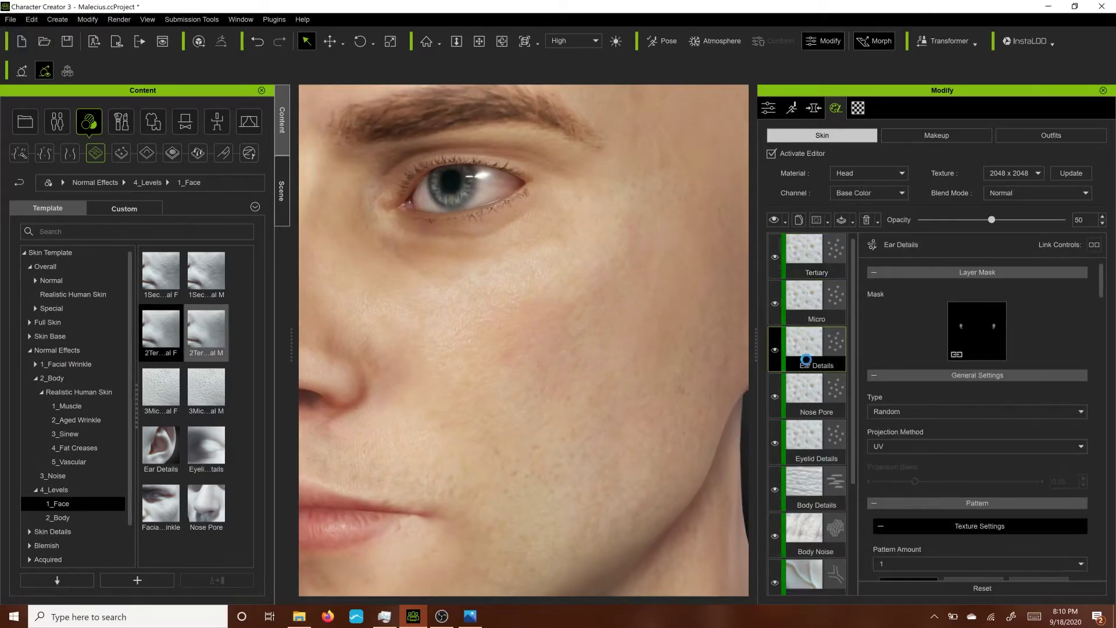
click(828, 323)
drag(818, 236, 814, 292)
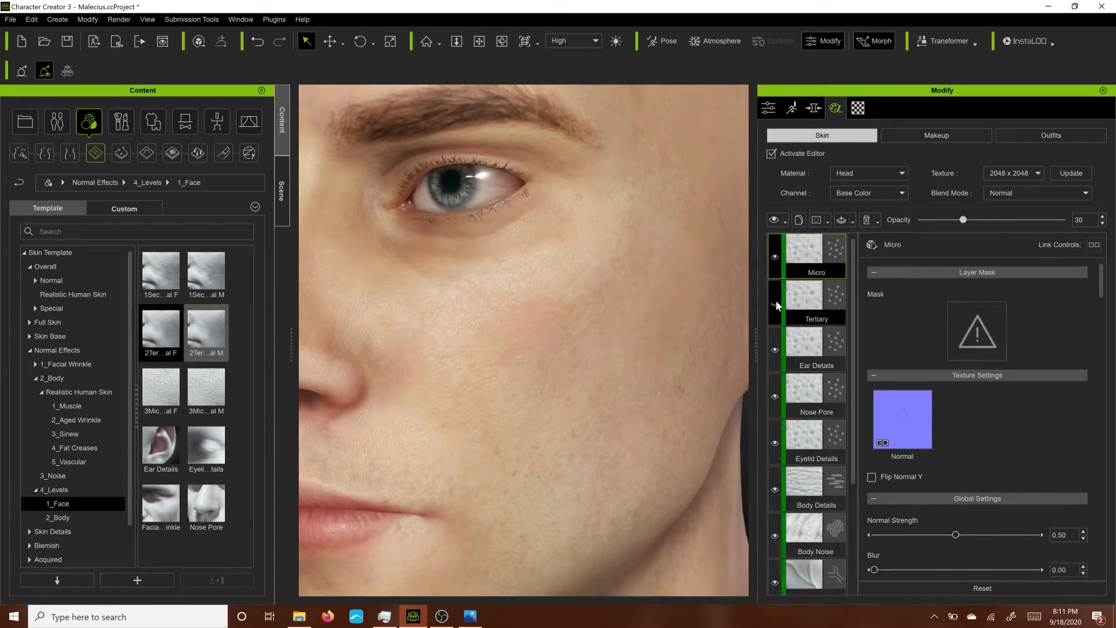
scroll(508, 332, down, 6)
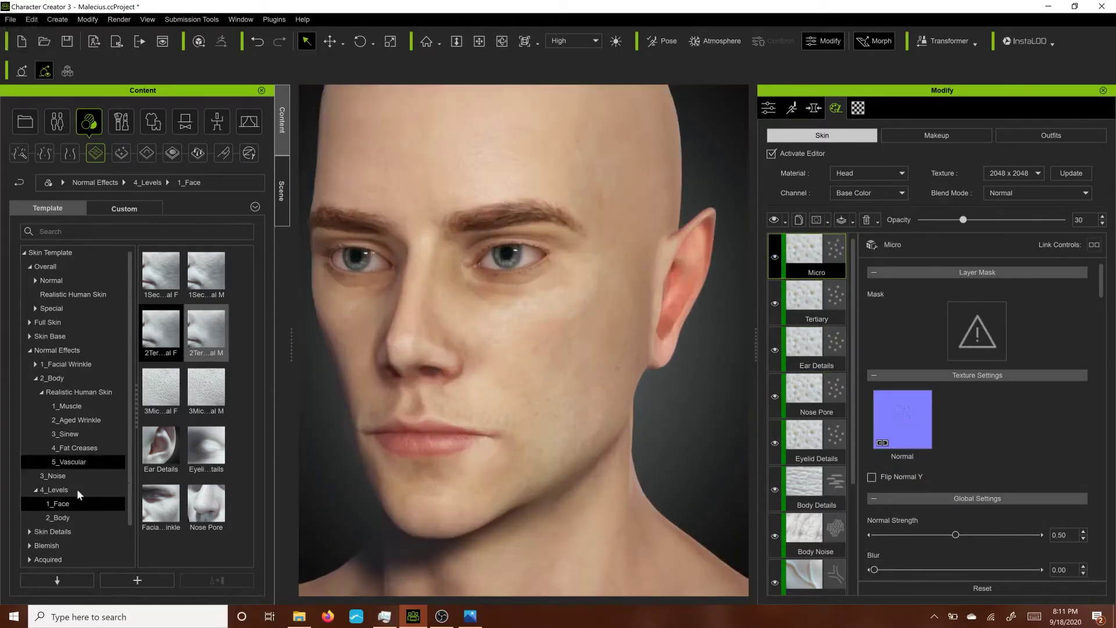
- Try the Eye Decal M preset from the skin decals on the character's head
click(55, 531)
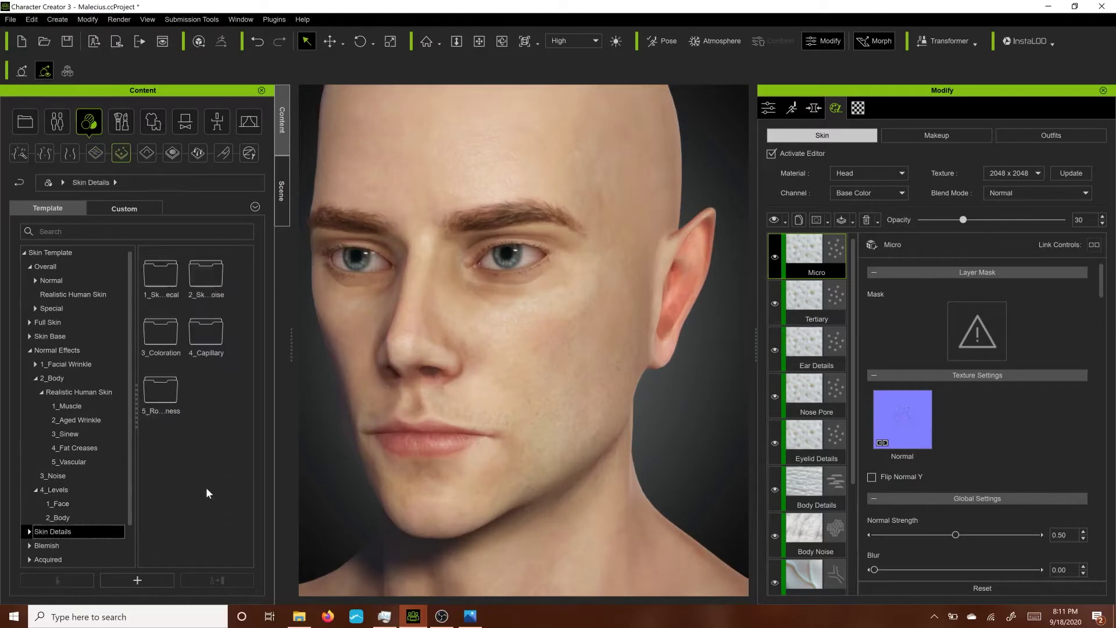
double_click(161, 273)
mouse_move(218, 387)
mouse_move(168, 445)
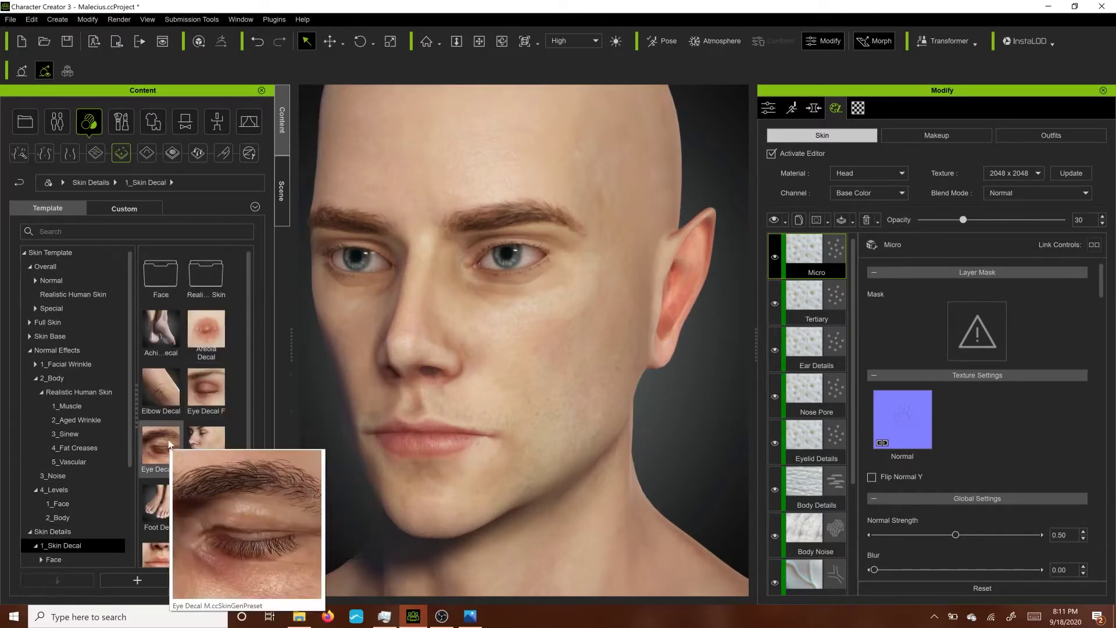
drag(169, 444, 477, 426)
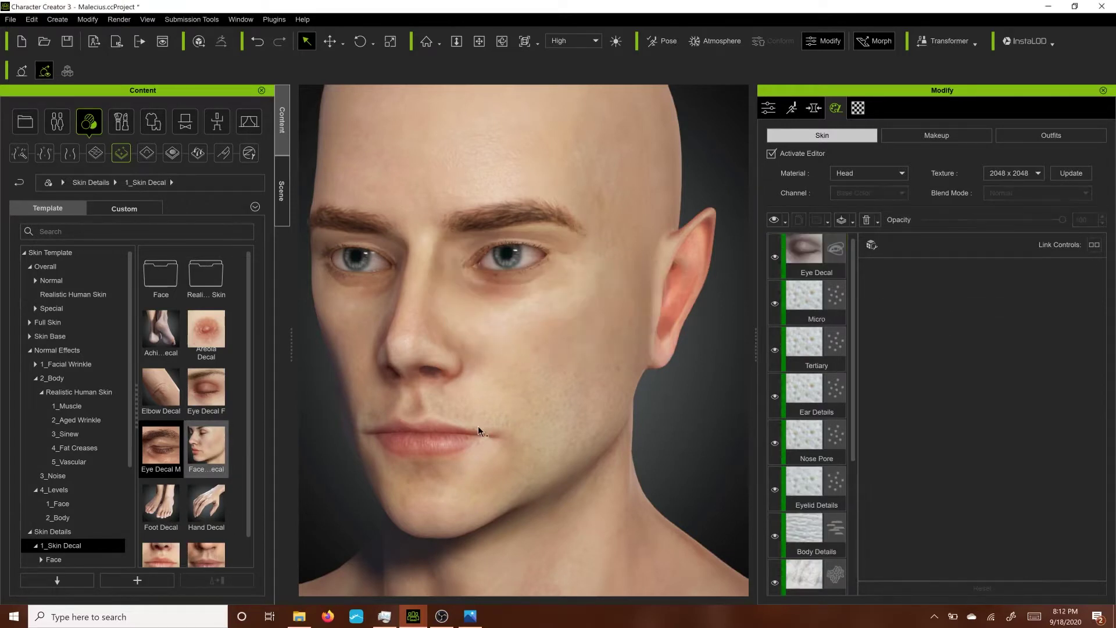
- Check the face with the Eye Decal layer hidden and delete that layer
click(806, 256)
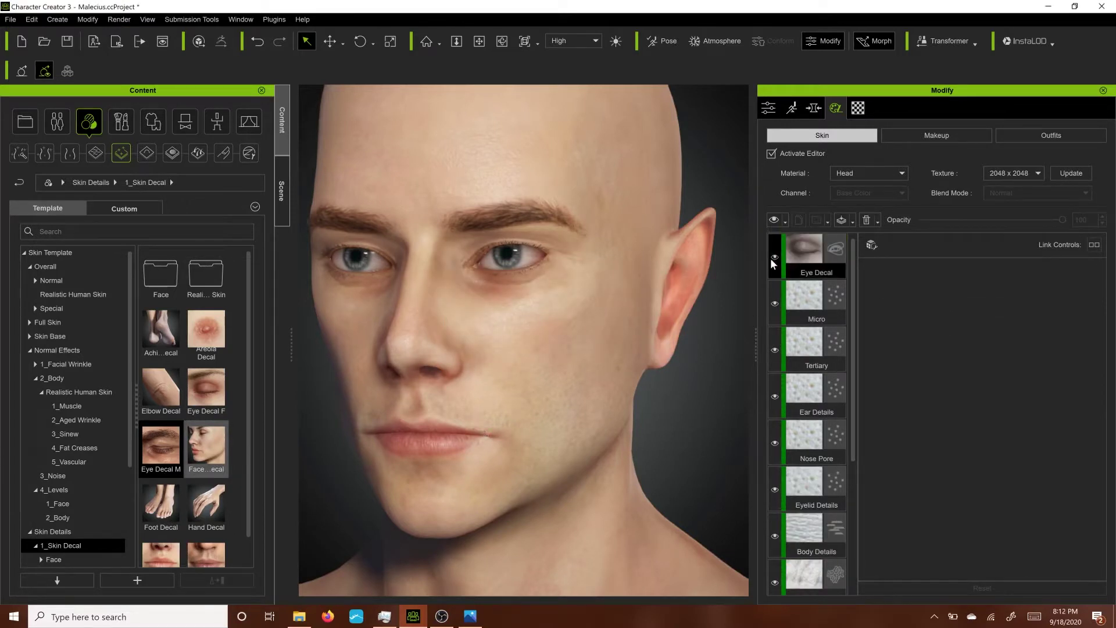
click(867, 221)
click(906, 238)
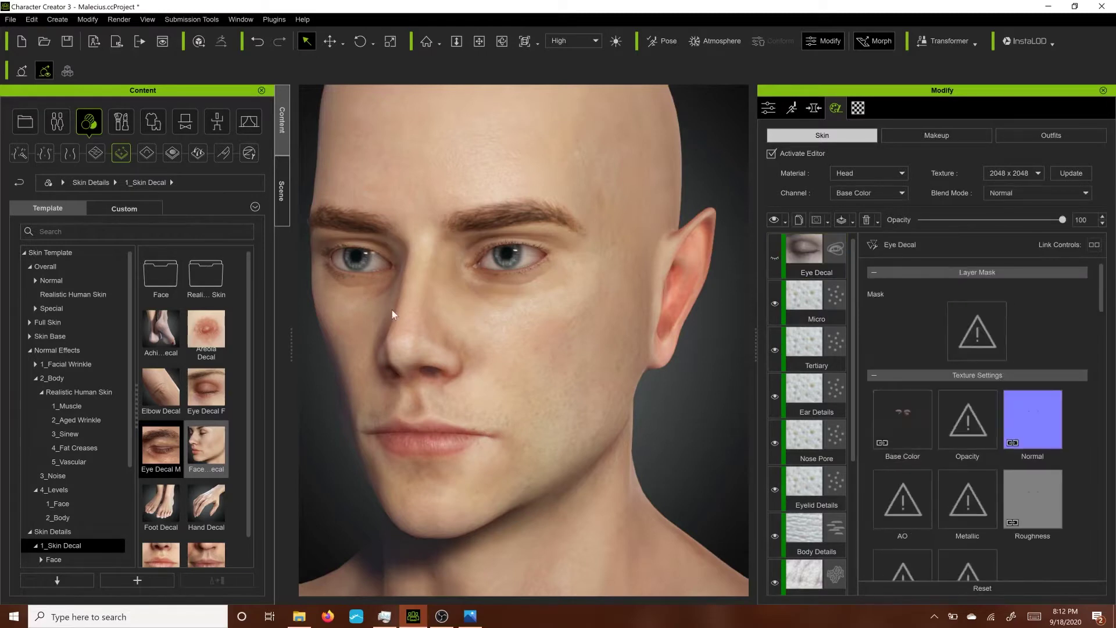
- Apply the Lip Decal M preset to the head and check the face decal folders
scroll(198, 466, down, 1)
drag(207, 532, 511, 413)
scroll(489, 470, down, 5)
scroll(510, 412, up, 5)
click(53, 559)
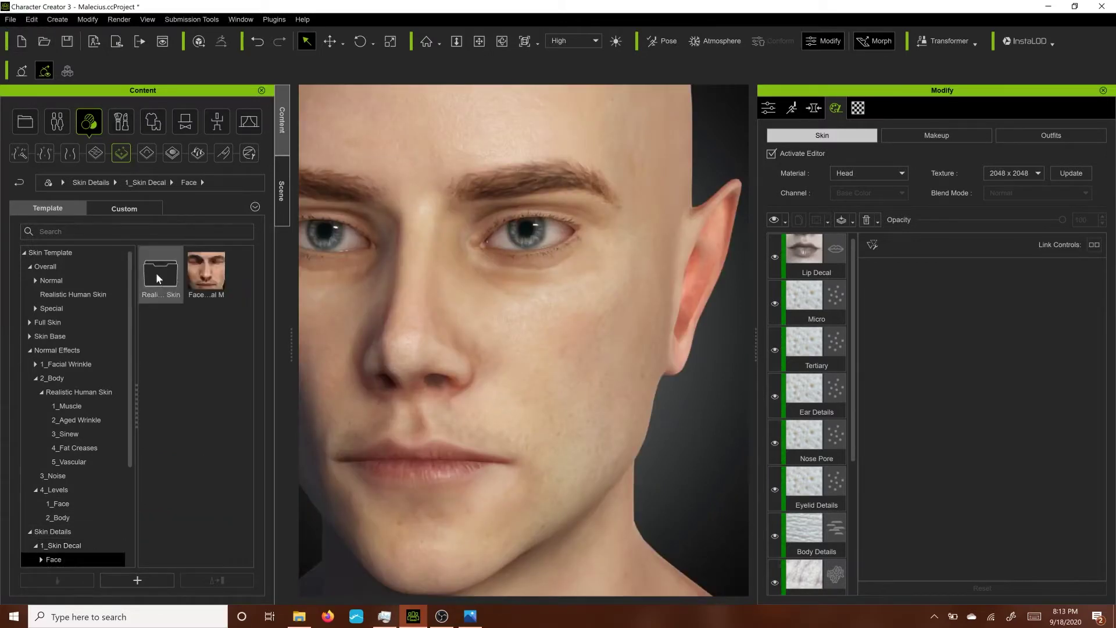
double_click(156, 275)
click(61, 531)
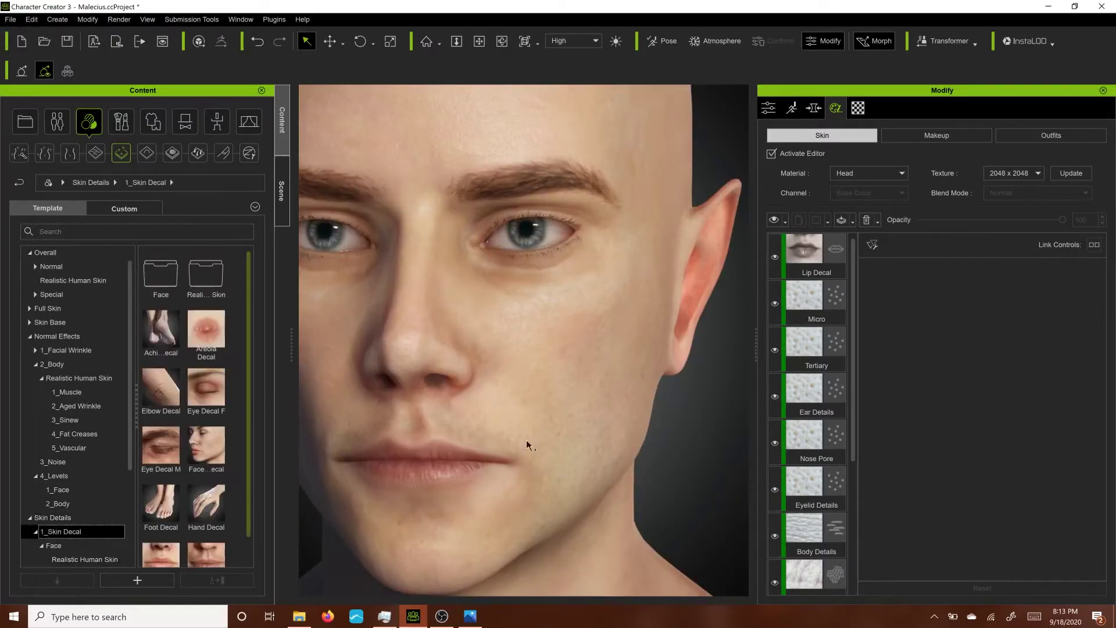
- Switch the edited skin material to Arm and apply the Elbow Decal preset to the character
click(863, 177)
click(860, 204)
scroll(528, 446, down, 10)
alt+drag(725, 384, 244, 436)
drag(161, 389, 486, 343)
click(479, 334)
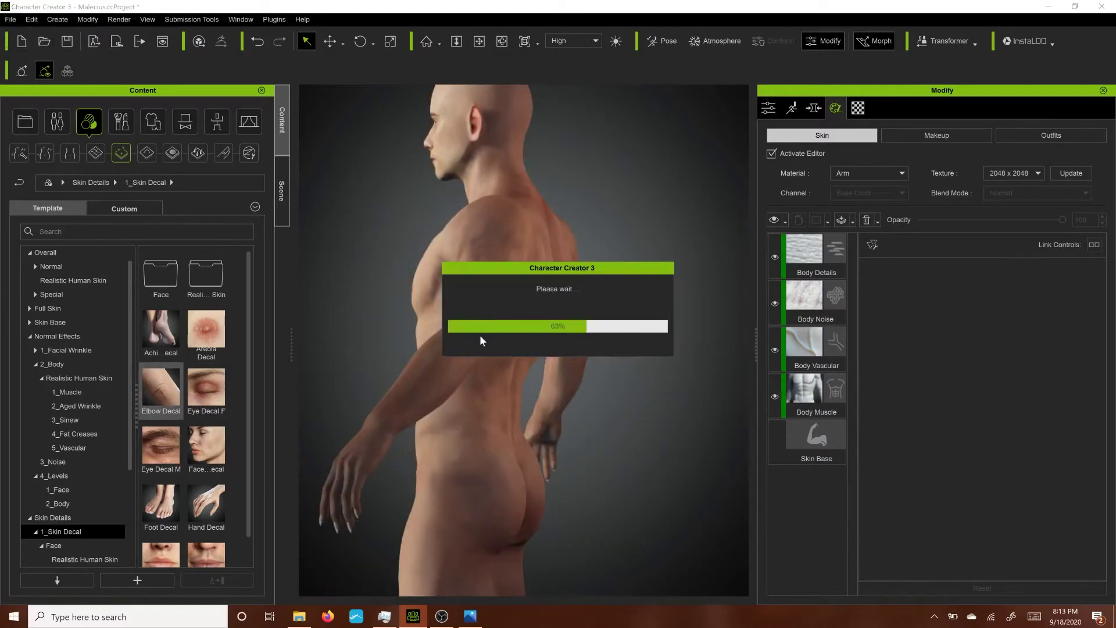
- Apply the Hand Decal preset to the arm skin
alt+drag(550, 443, 558, 465)
drag(206, 504, 410, 431)
click(482, 337)
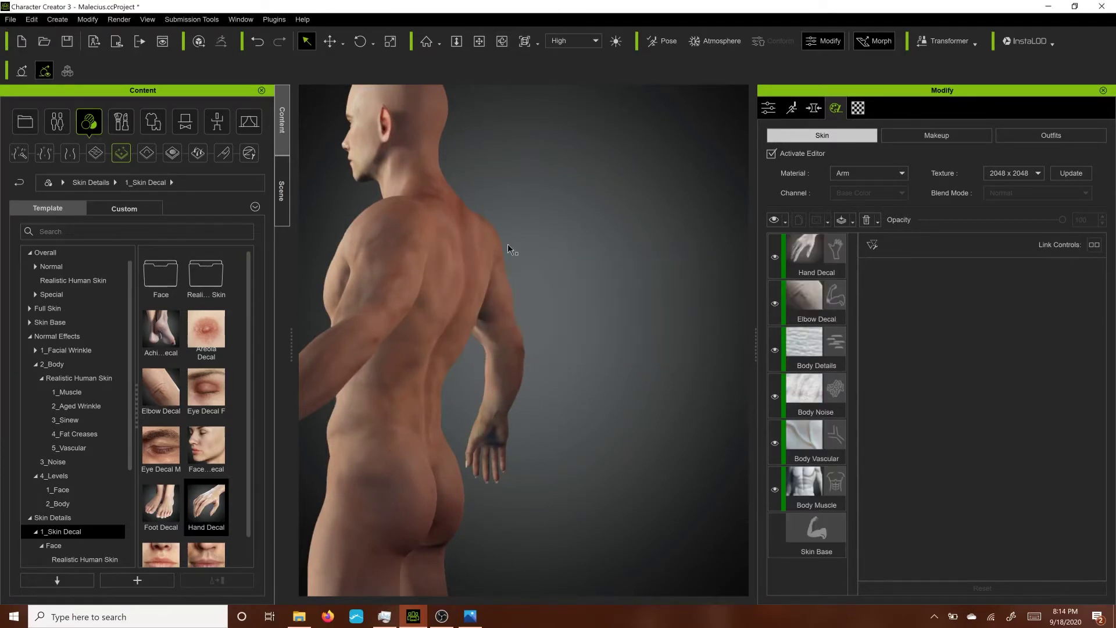
- Compare the hand up close with the Hand Decal layer shown and hidden
alt+drag(511, 250, 607, 415)
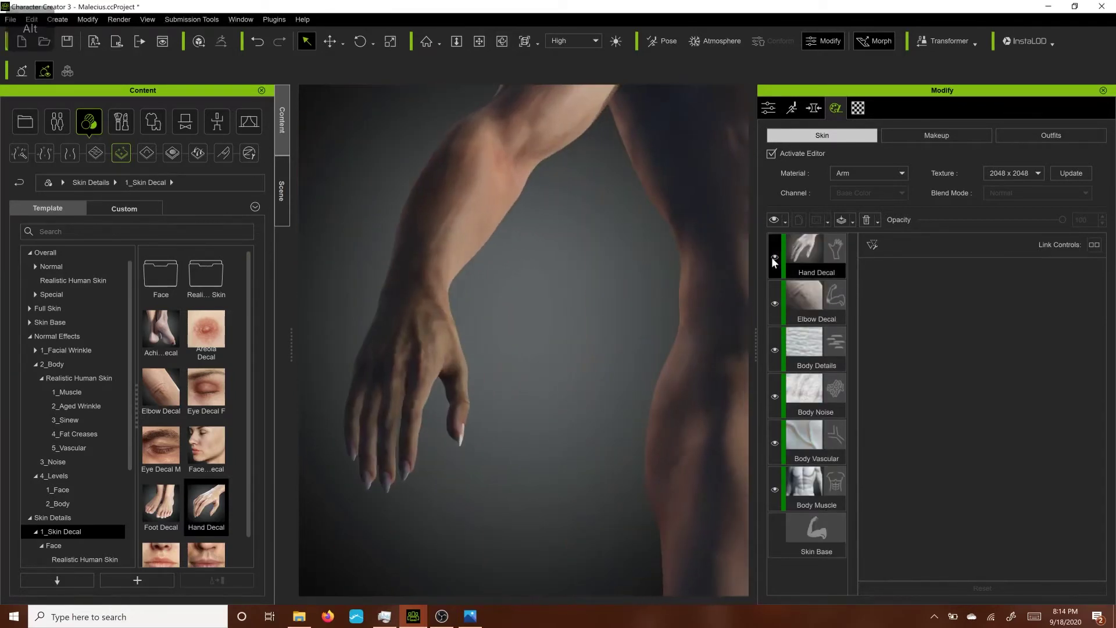
click(773, 258)
click(773, 258)
click(773, 258)
click(773, 258)
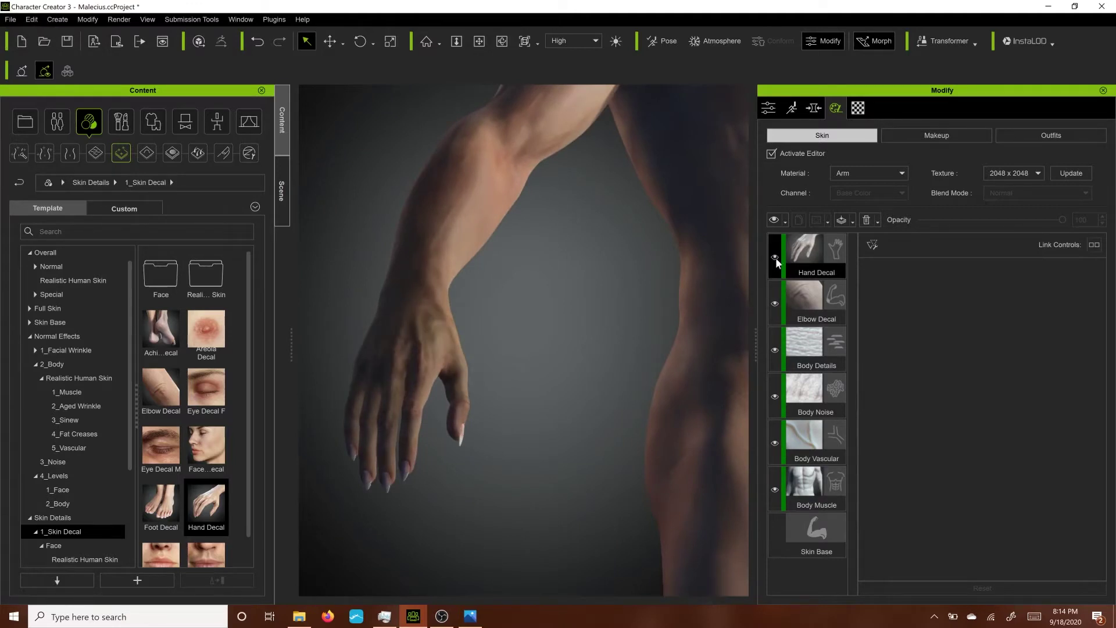
click(775, 257)
- Set the Base Color opacity of the Hand Decal layer to 0.00
scroll(934, 409, down, 10)
scroll(933, 409, down, 3)
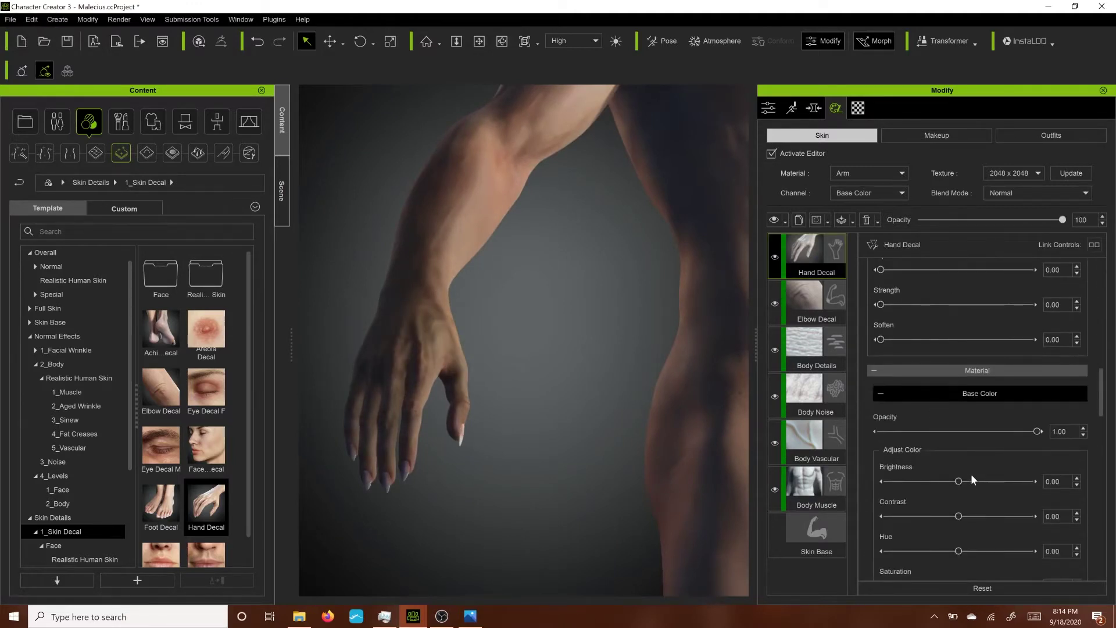
drag(1038, 432, 883, 431)
- Look over the whole body and browse the Coloration, Capillary, Roughness and Acquired skin presets
scroll(210, 478, down, 1)
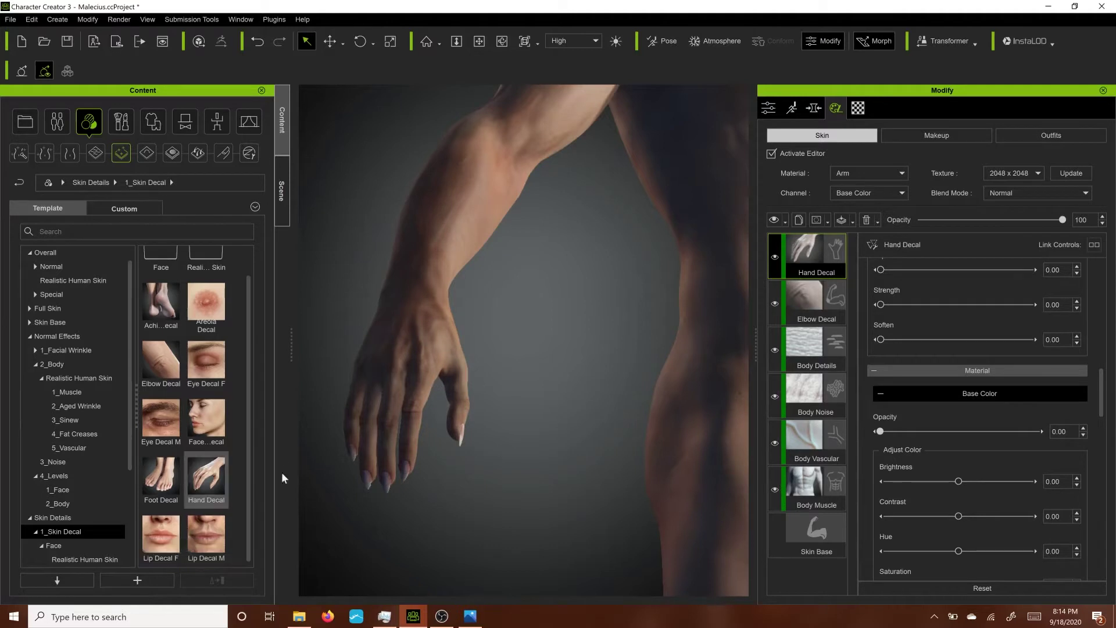
alt+drag(668, 337, 538, 368)
scroll(626, 320, down, 2)
alt+drag(626, 321, 565, 448)
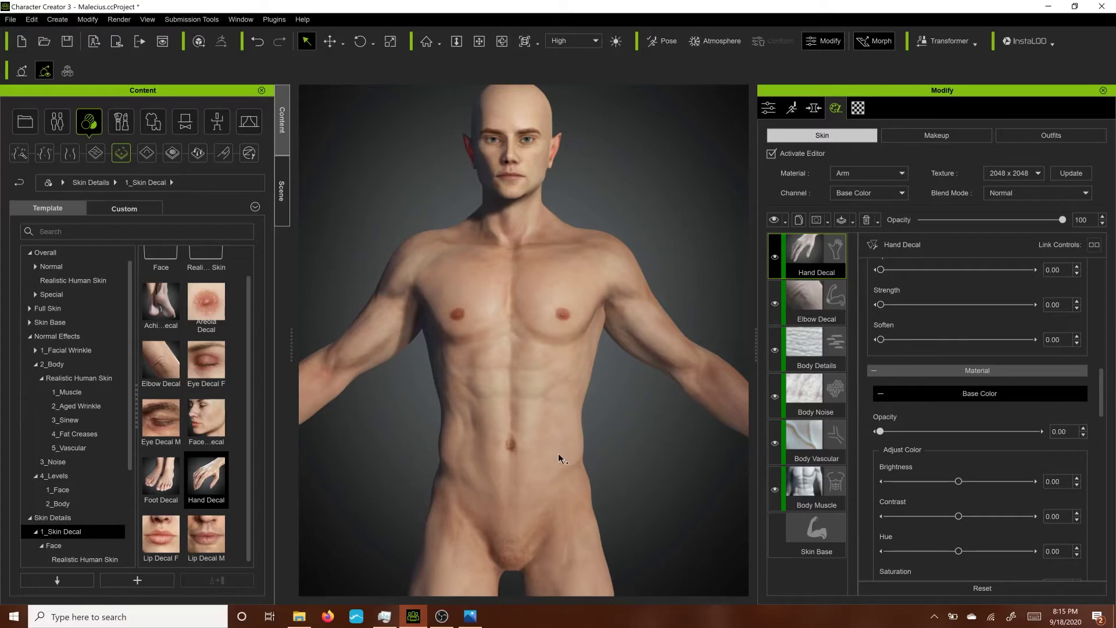
scroll(61, 515, down, 2)
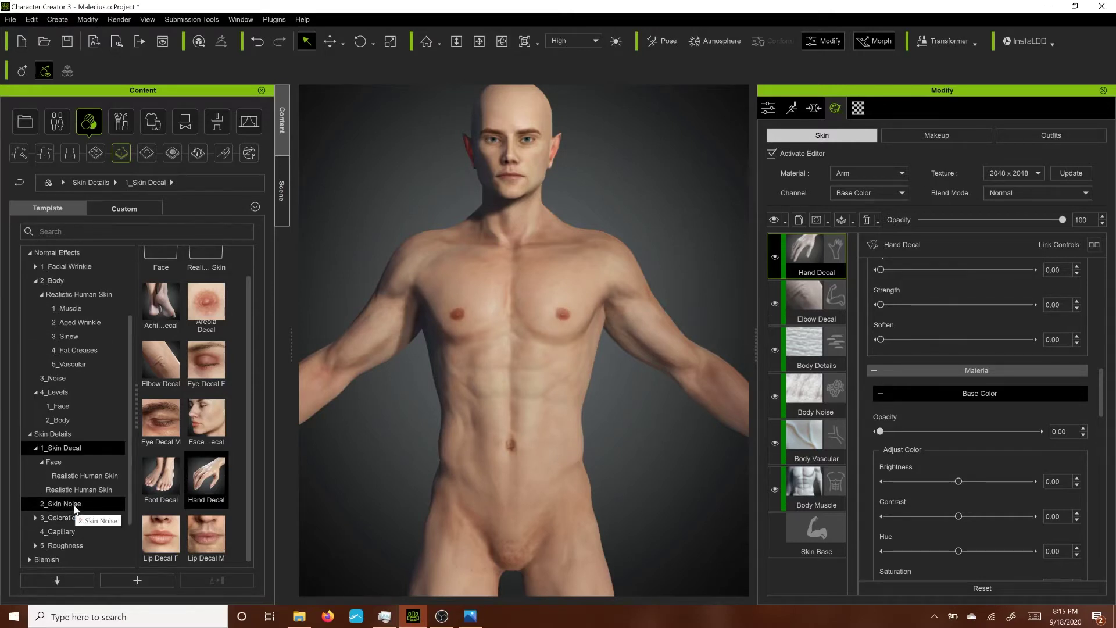
click(63, 517)
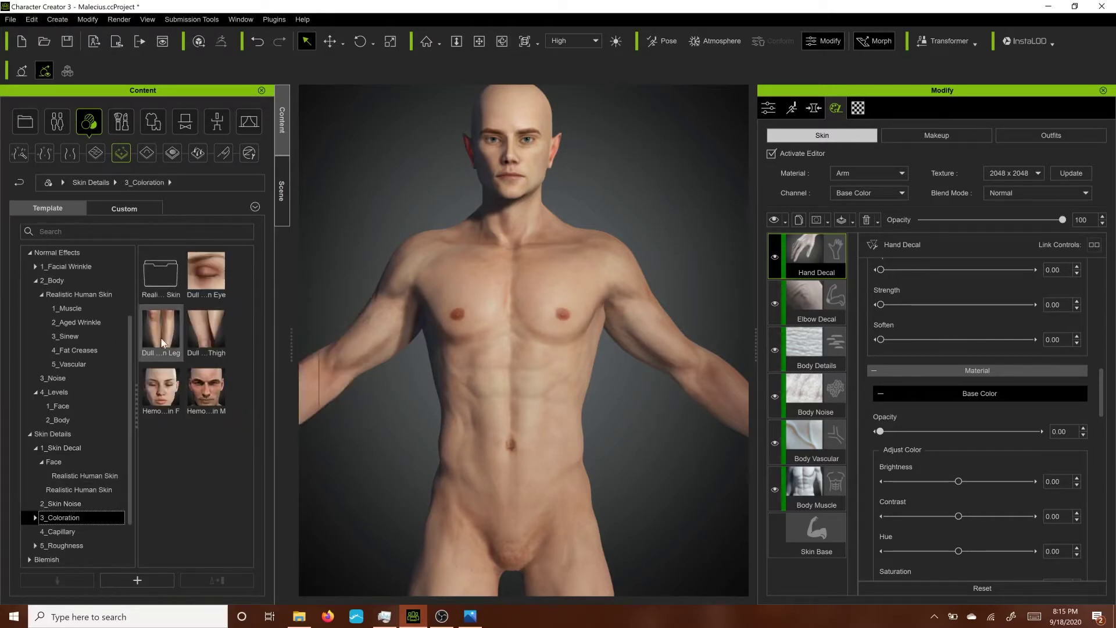
click(35, 517)
click(79, 532)
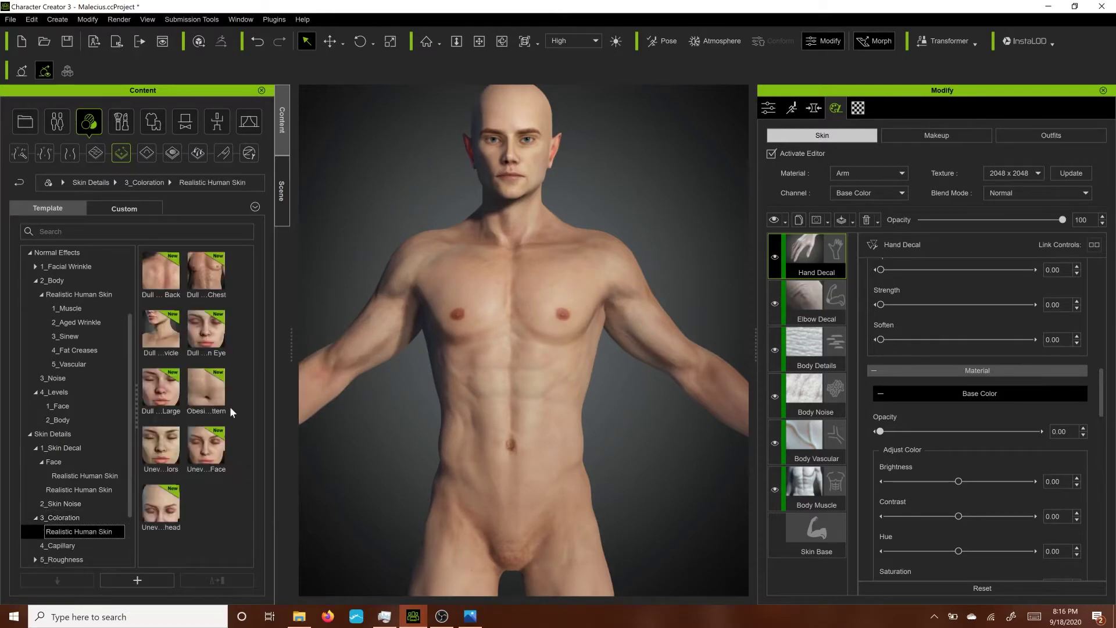
click(58, 546)
mouse_move(179, 407)
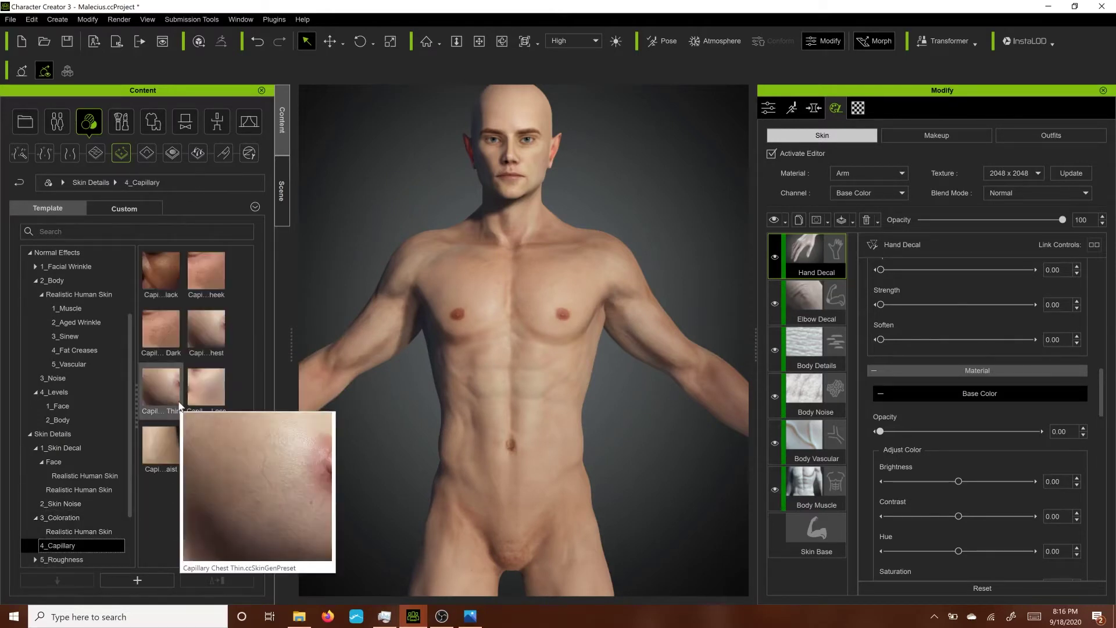
mouse_move(167, 462)
scroll(46, 512, down, 2)
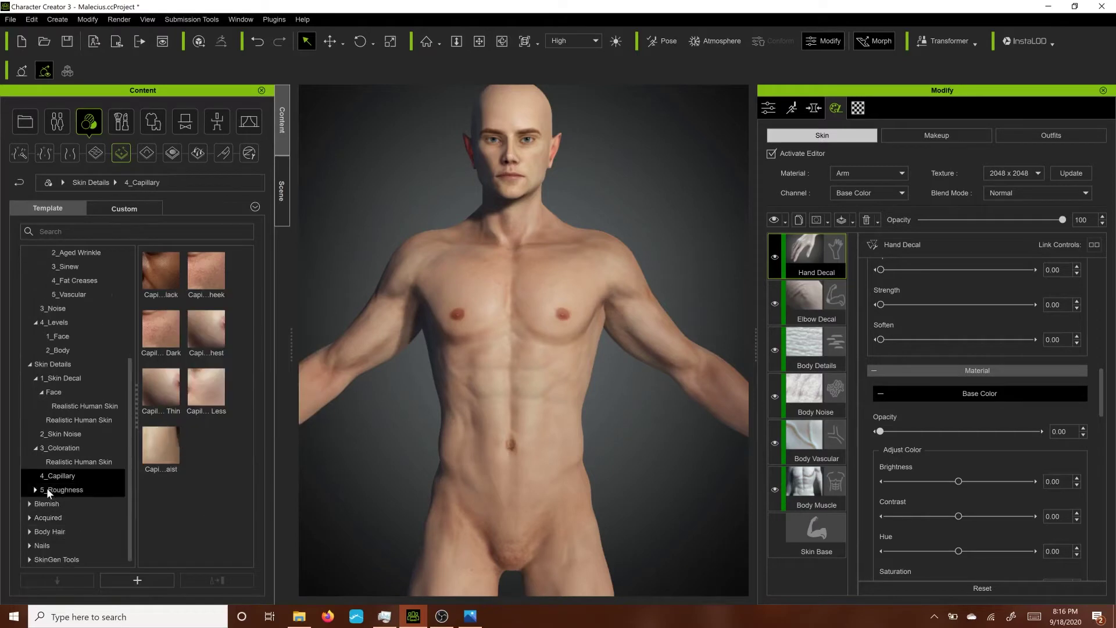
click(36, 490)
click(78, 504)
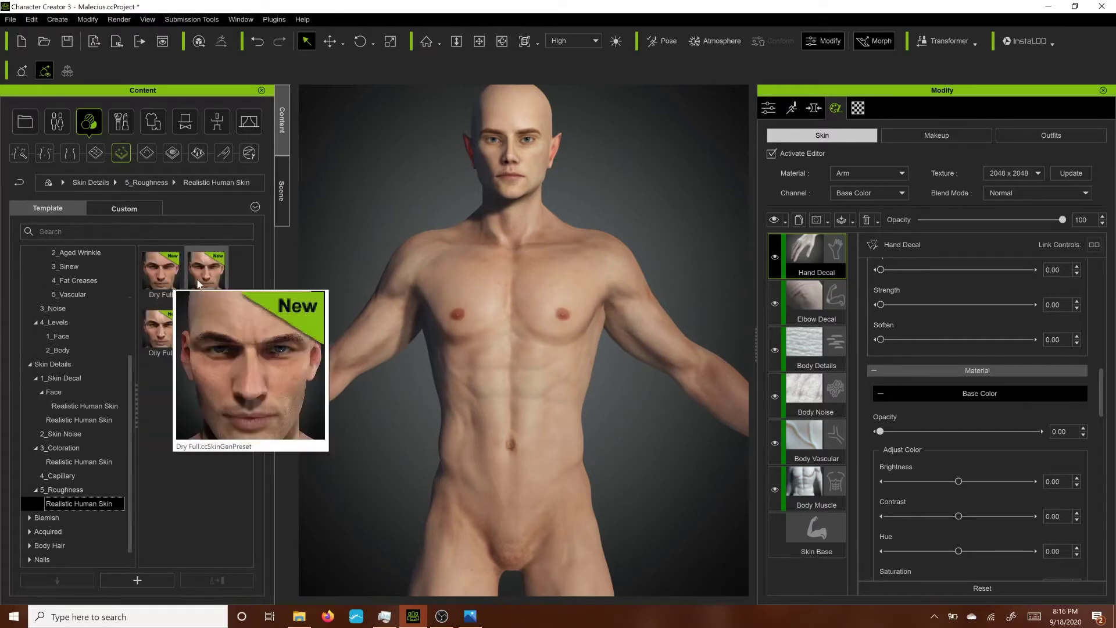
click(67, 533)
click(55, 558)
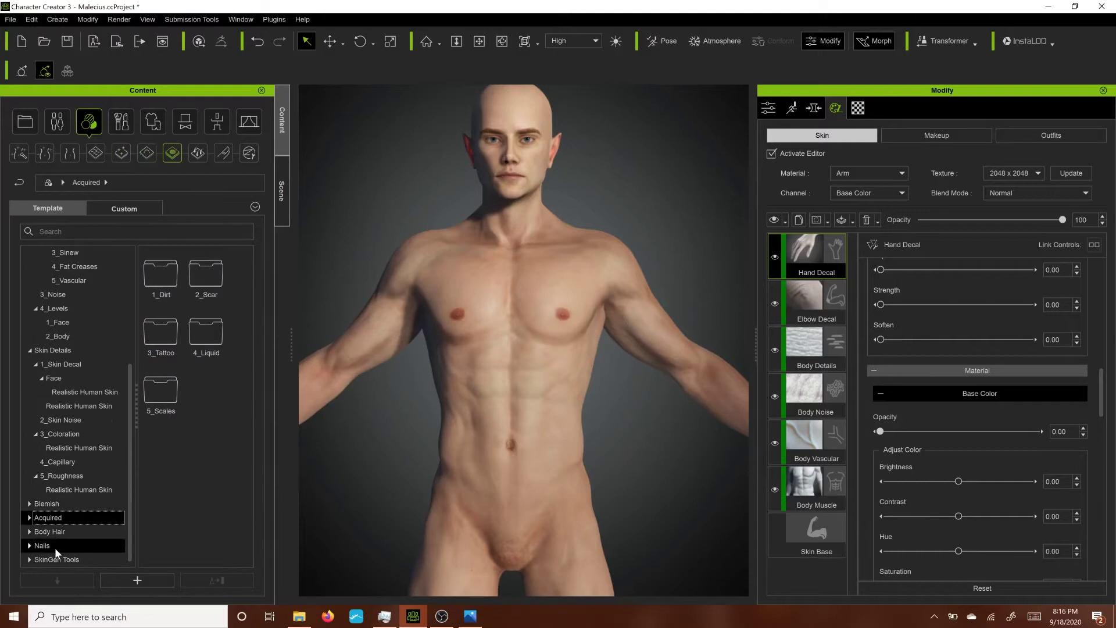
scroll(611, 442, down, 3)
alt+drag(611, 398, 662, 464)
- Try to apply the Stiletto nail preset with its morph and textures while the skin editor is active
click(57, 121)
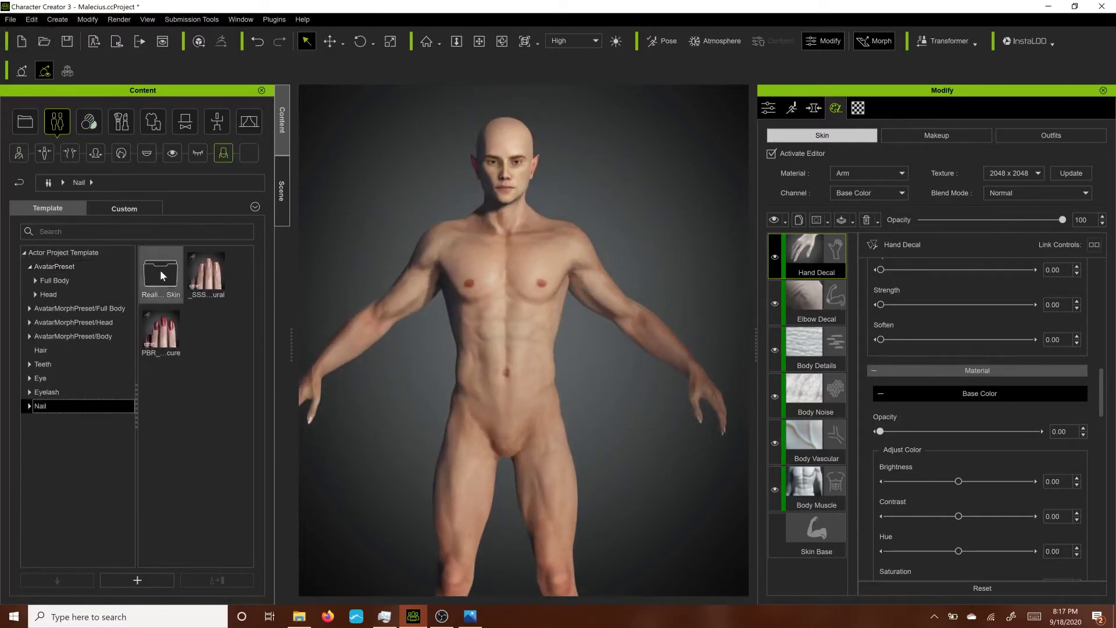
click(125, 420)
drag(161, 506, 544, 463)
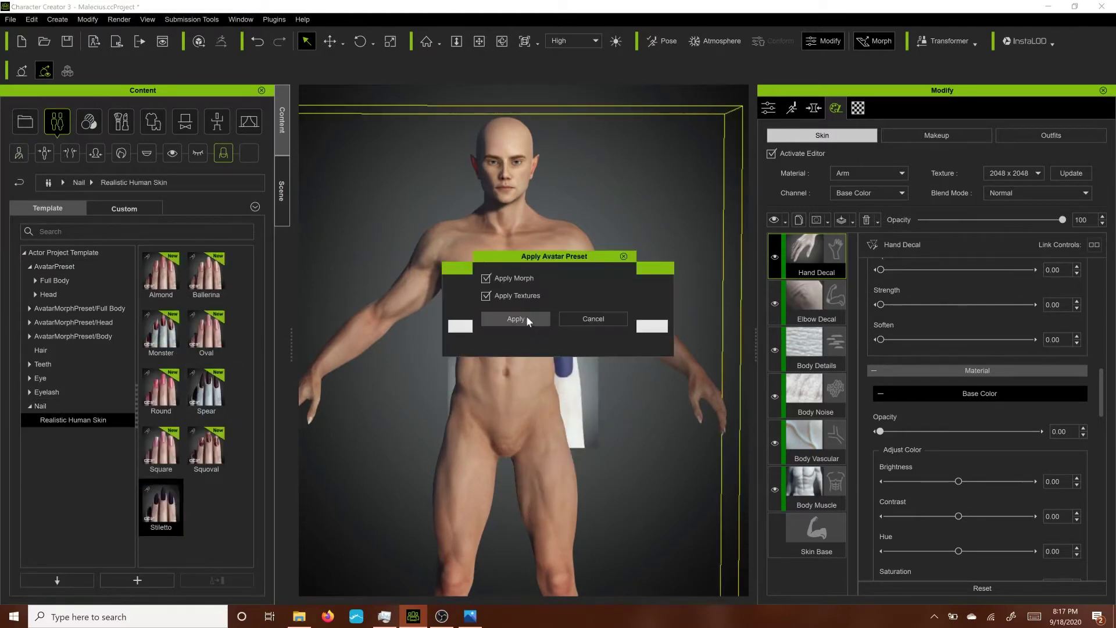
click(526, 315)
click(533, 331)
scroll(602, 360, down, 1)
mouse_move(454, 390)
alt+mouse_down()
mouse_move(404, 402)
mouse_move(456, 401)
alt+mouse_up()
- Deactivate the skin editor and apply the Stiletto nail preset with its morph and textures
click(771, 154)
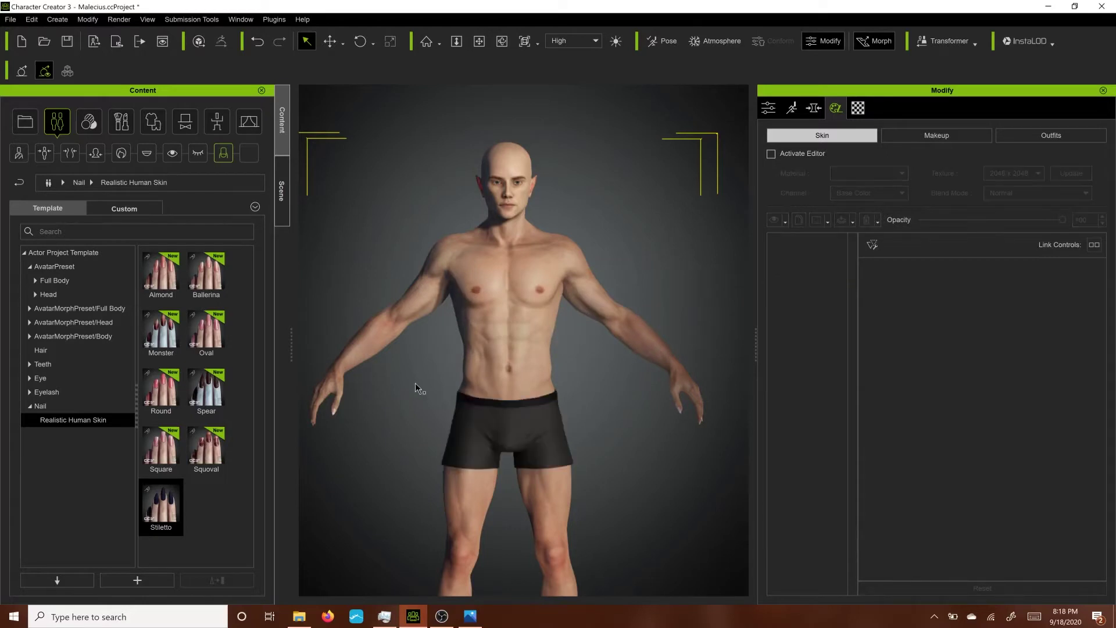
drag(161, 505, 495, 407)
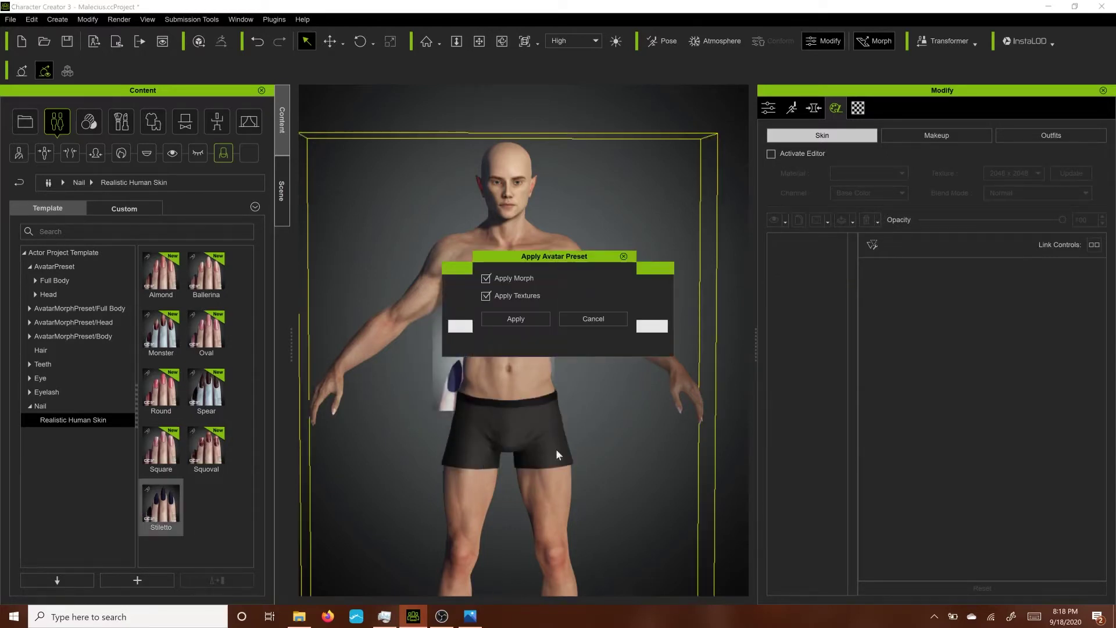
click(516, 320)
mouse_move(453, 623)
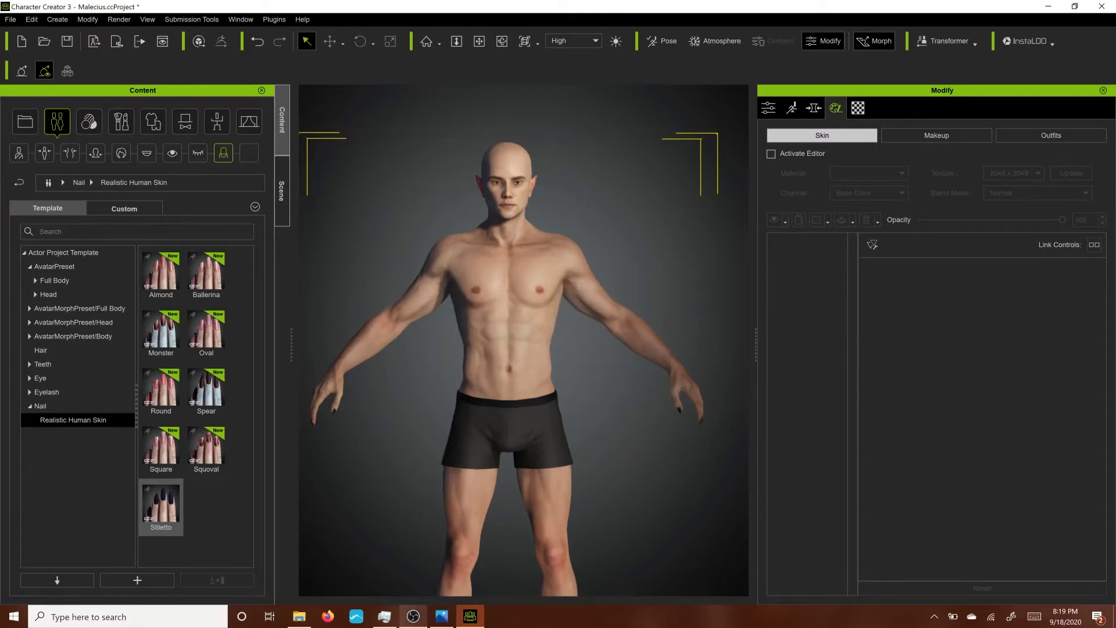
- Browse the eyelash presets and open their Makeup & SFX collection
click(46, 392)
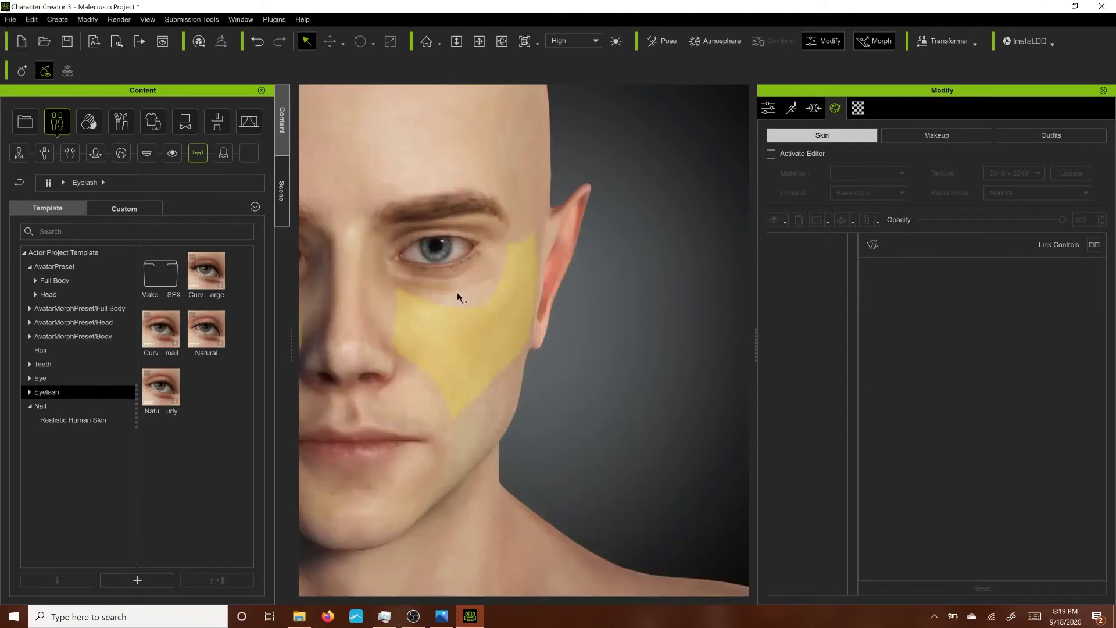
click(171, 291)
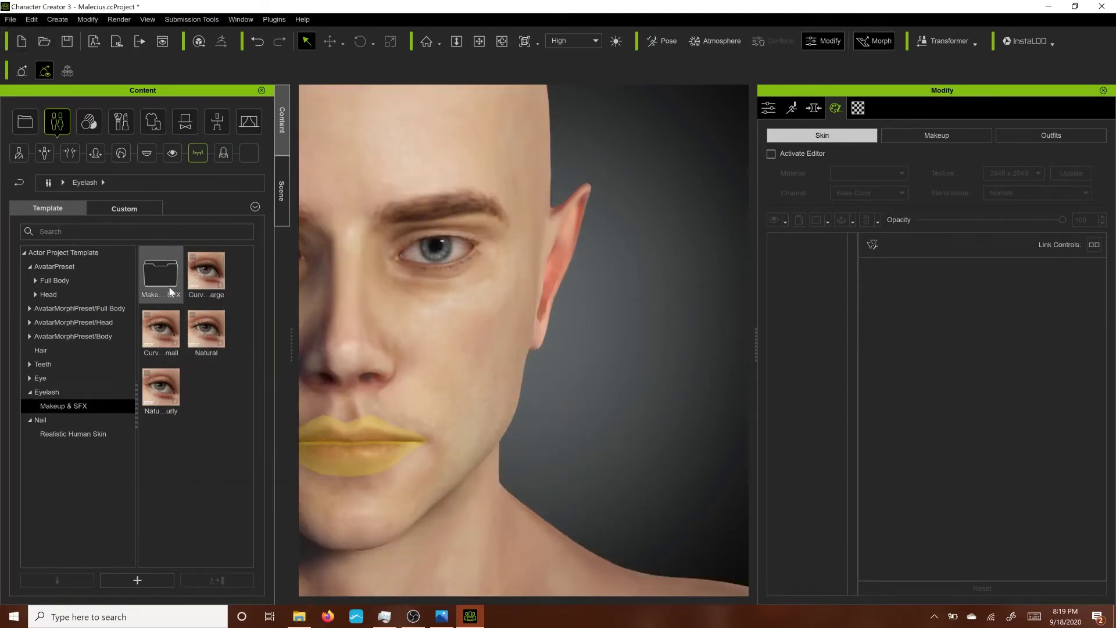
double_click(170, 291)
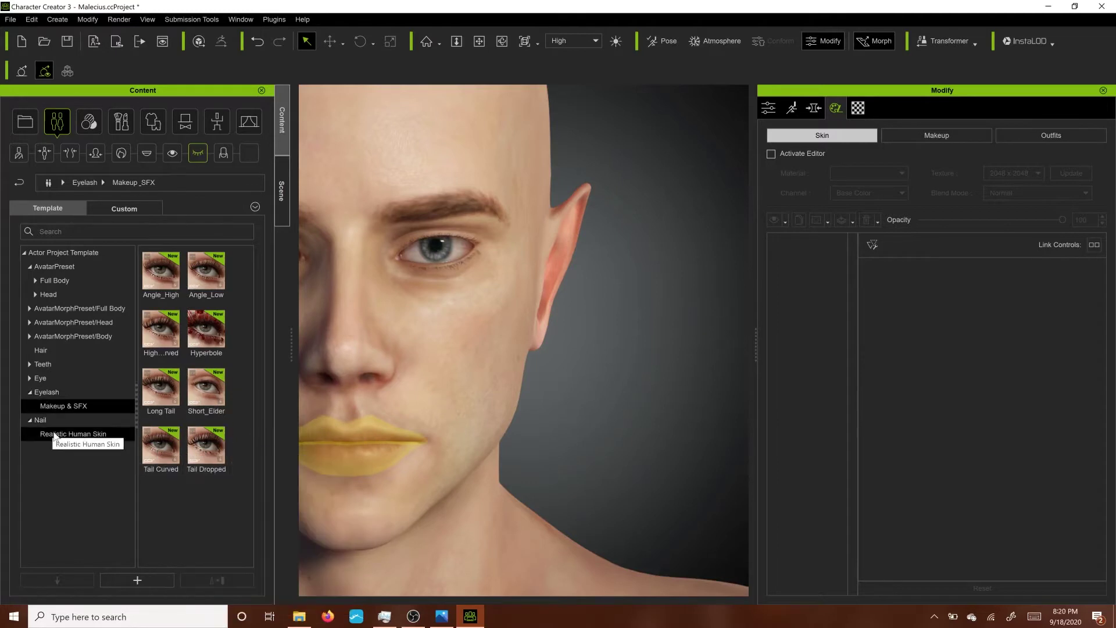
- Replace the character's eyes with the Eyes_10 preset
click(40, 378)
scroll(198, 378, down, 3)
mouse_move(213, 359)
drag(410, 367, 452, 336)
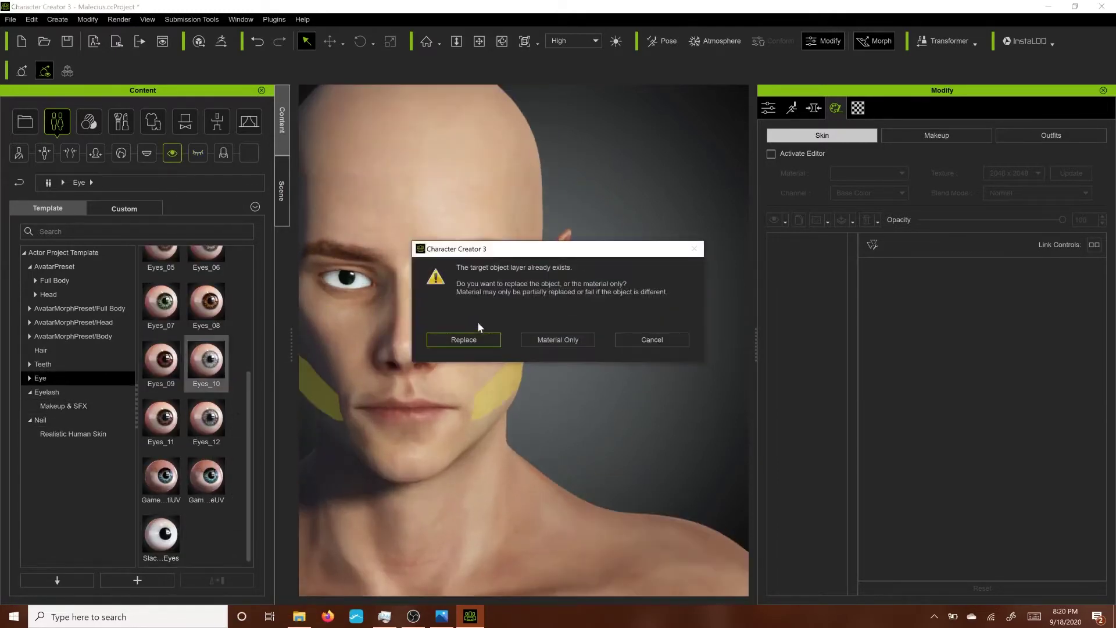
click(483, 337)
- Try the Eyes_01 preset on the character and put Eyes_10 back in its place
scroll(195, 426, up, 4)
drag(161, 331, 393, 318)
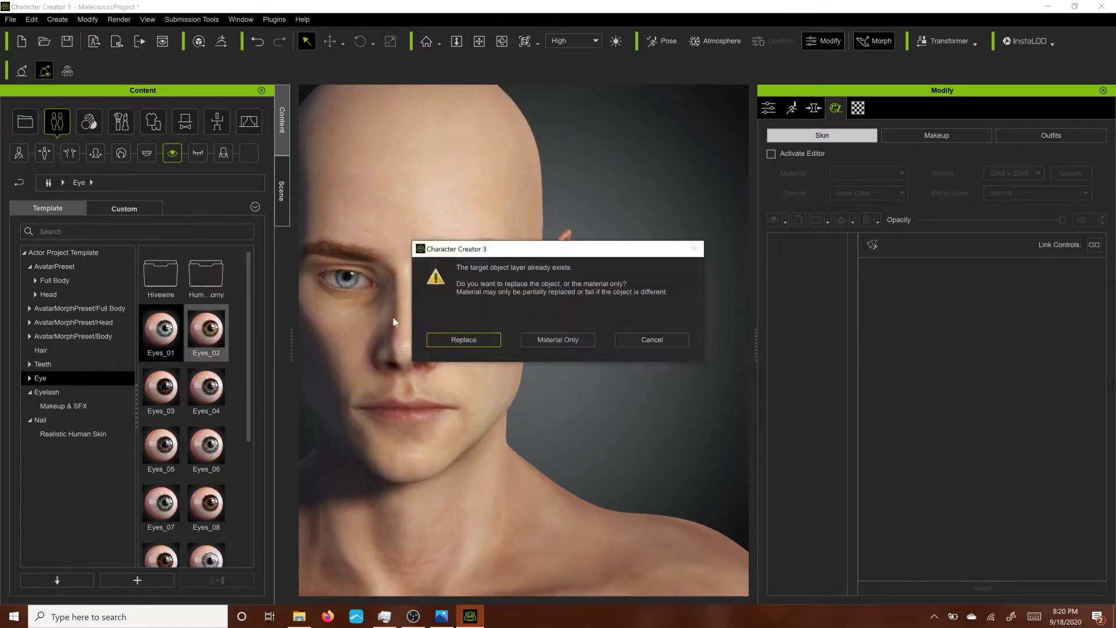
click(464, 341)
drag(207, 555, 407, 366)
click(498, 340)
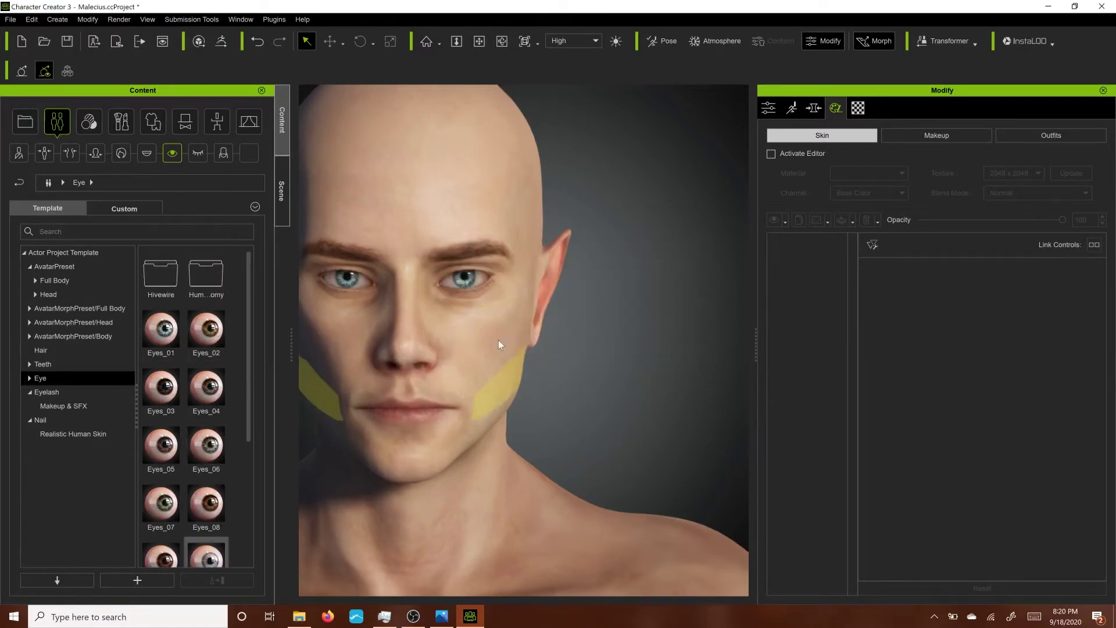
- Apply the Natural eyelash preset from the actor library to the character
click(67, 364)
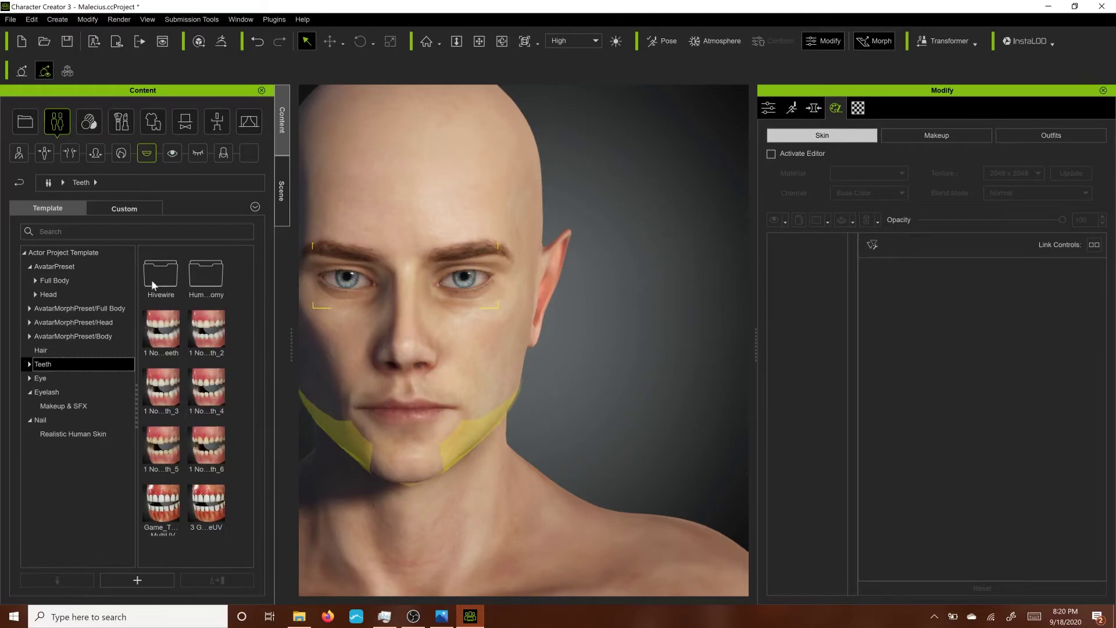
click(69, 152)
click(103, 156)
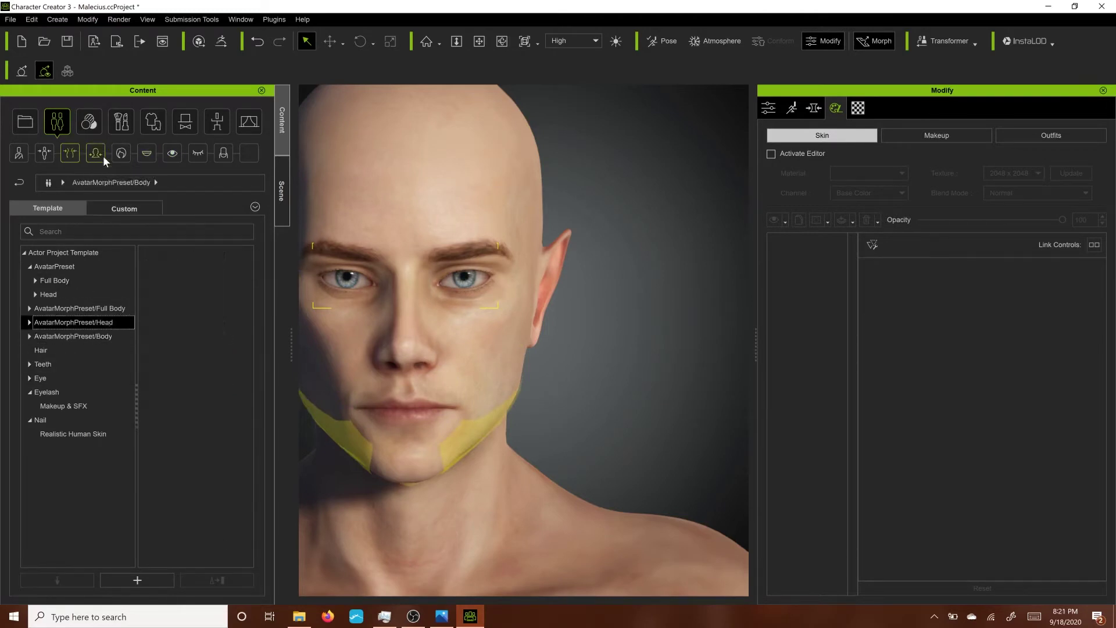
click(198, 153)
mouse_move(218, 336)
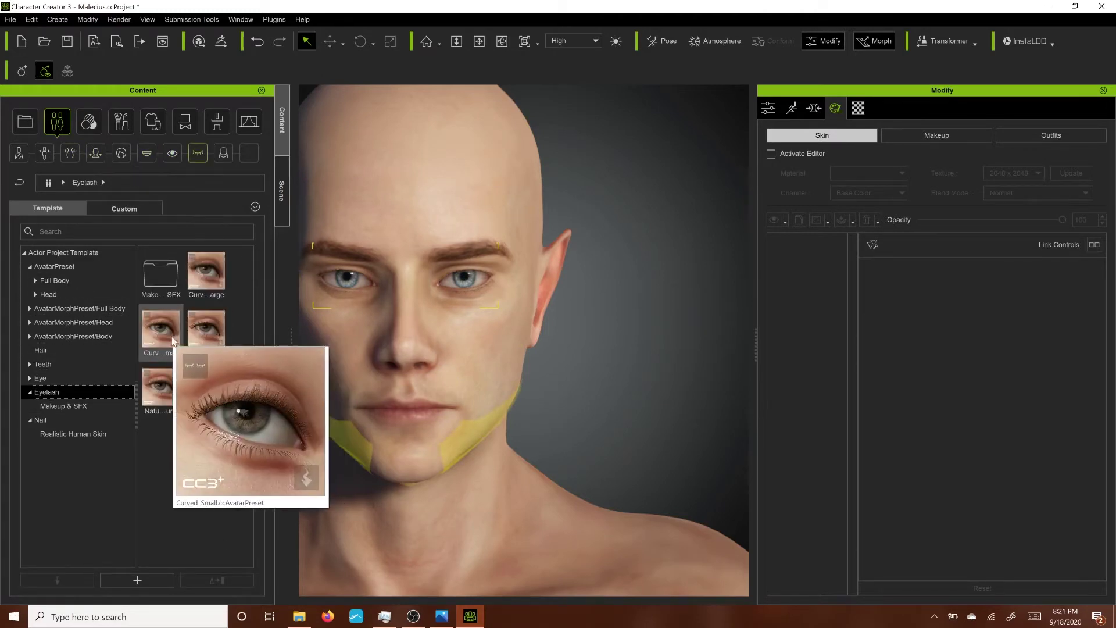
drag(219, 336, 468, 298)
click(533, 314)
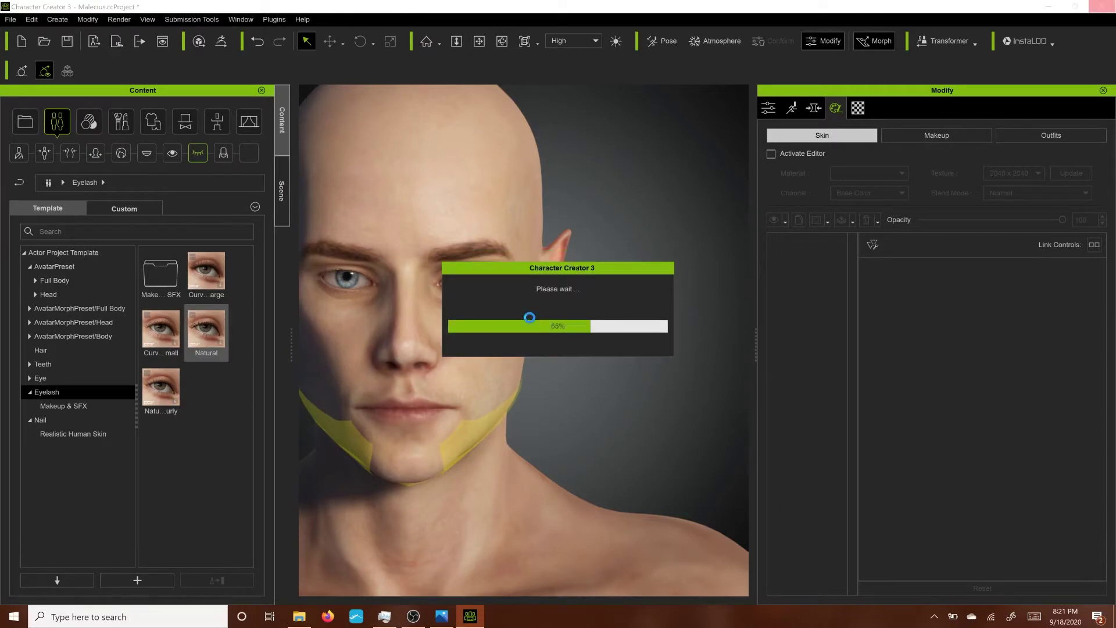
scroll(372, 294, up, 5)
alt+drag(559, 296, 674, 427)
alt+right_drag(675, 427, 692, 372)
scroll(621, 404, down, 5)
alt+right_drag(620, 403, 551, 389)
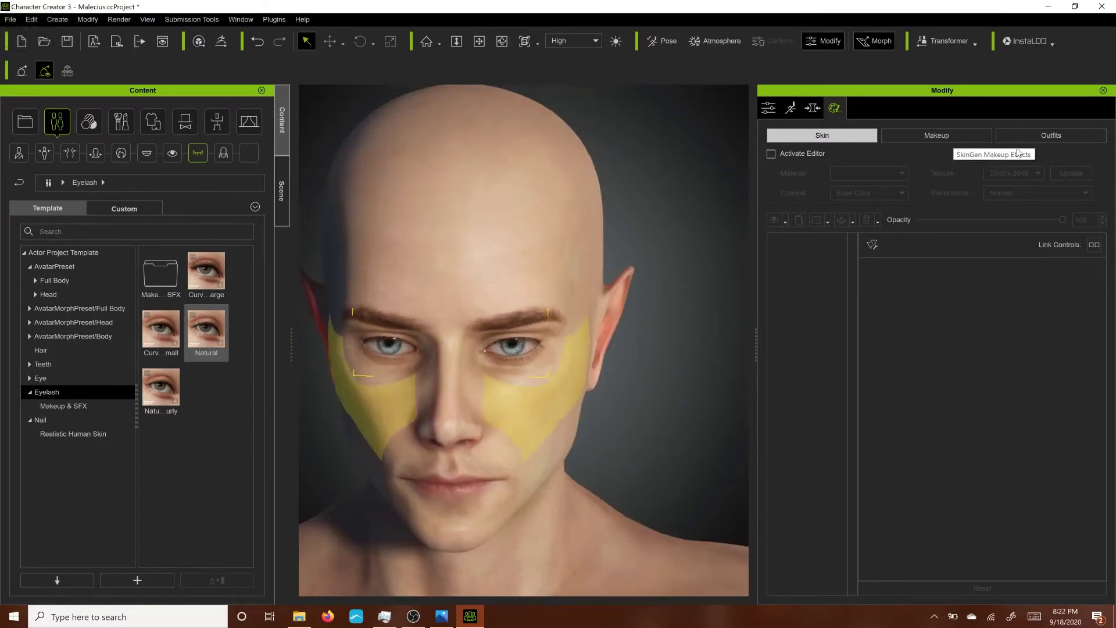
- Apply the Bushy eyelash makeup preset to the face, replacing the current layer, and inspect the lashes up close
click(1039, 137)
click(937, 134)
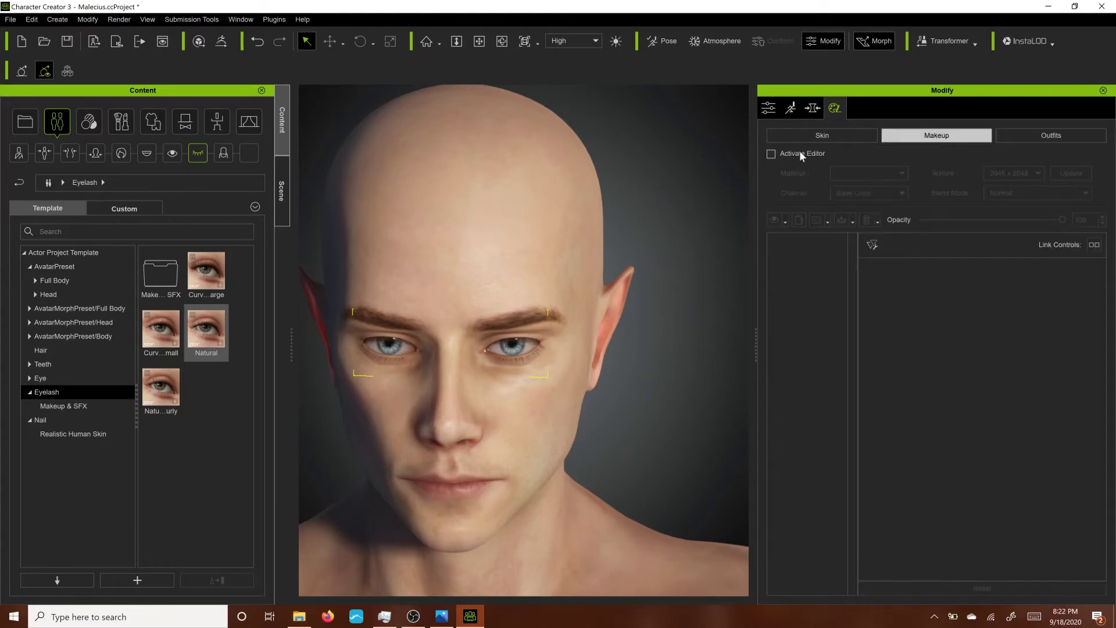
alt+right_drag(653, 456, 648, 420)
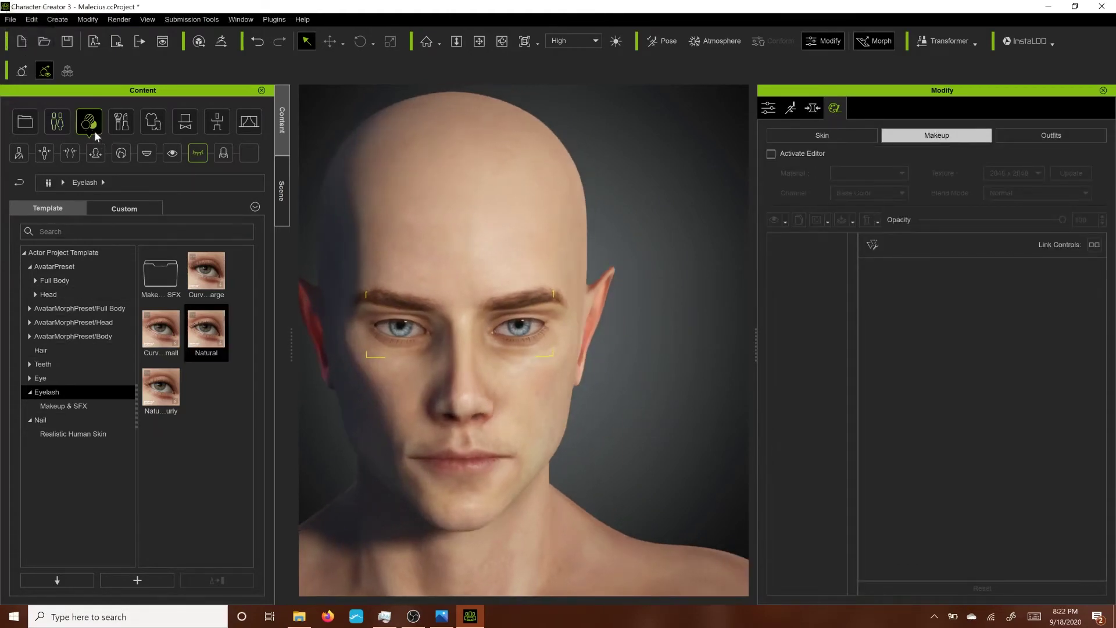
click(121, 121)
click(46, 322)
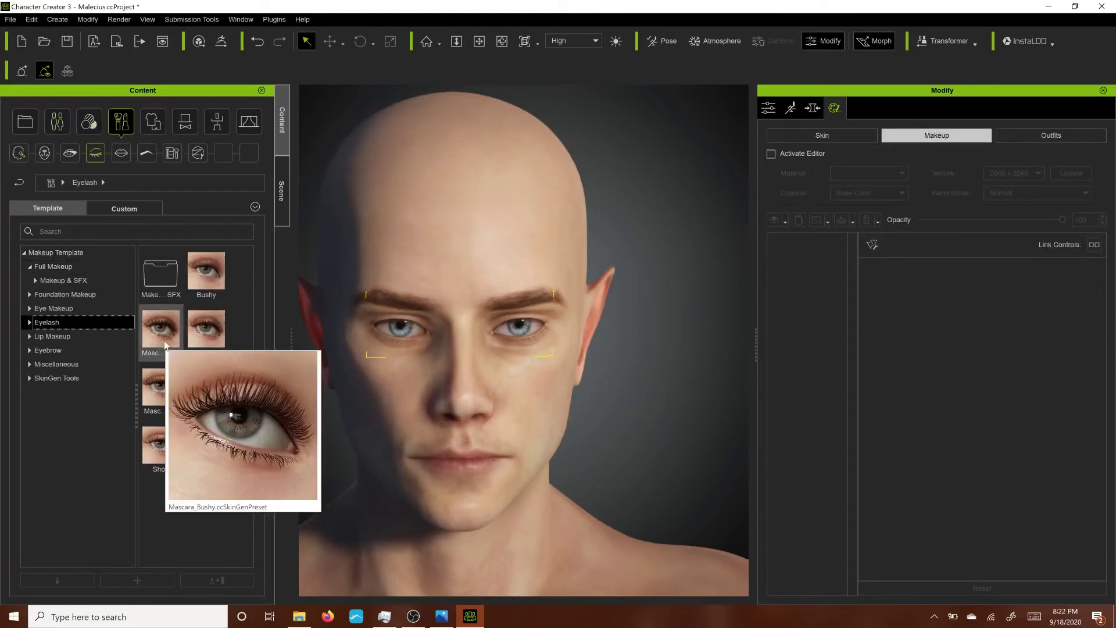
drag(206, 270, 423, 343)
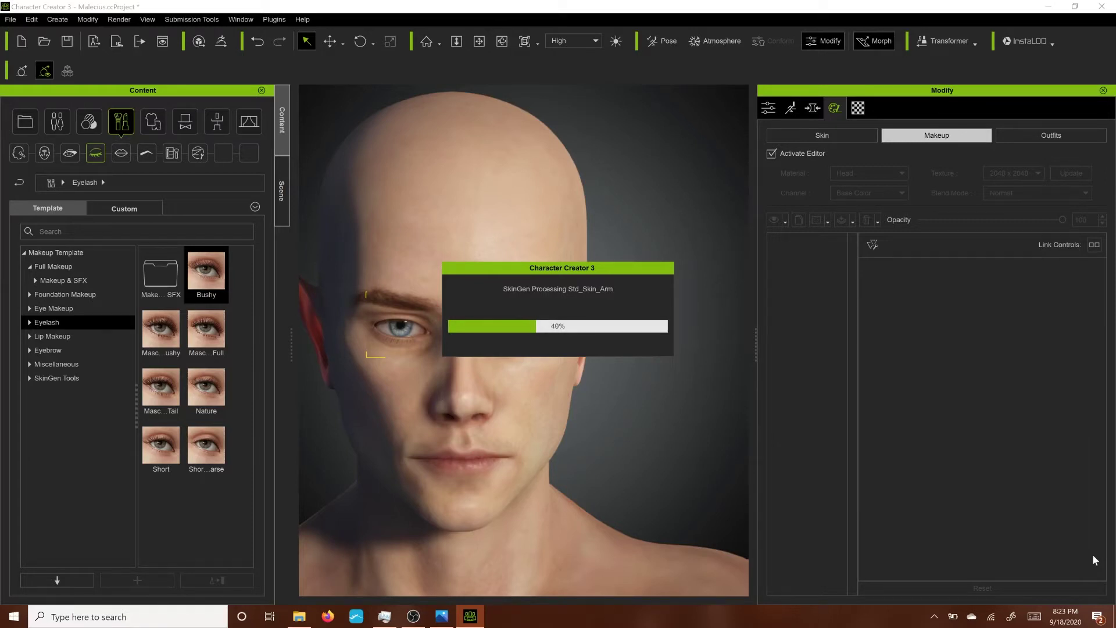
click(442, 620)
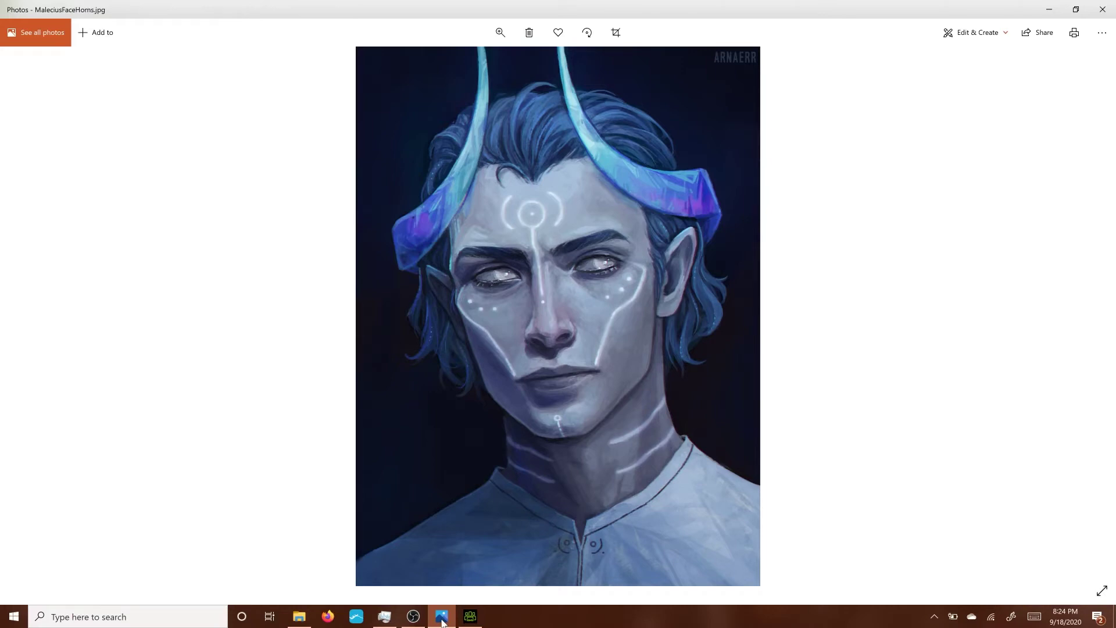
click(470, 616)
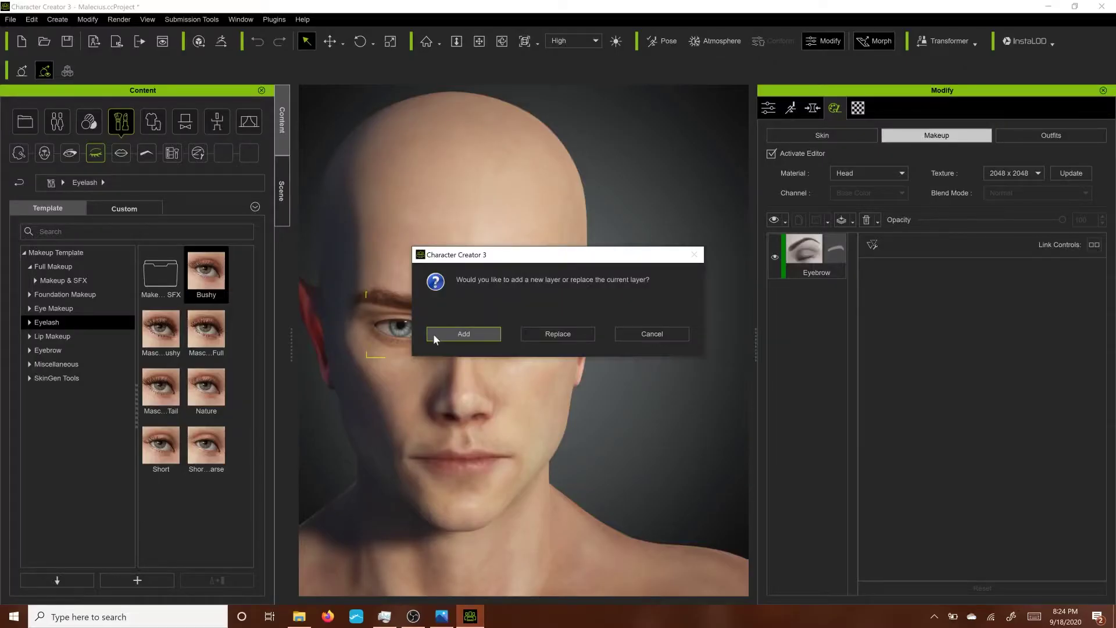
click(555, 334)
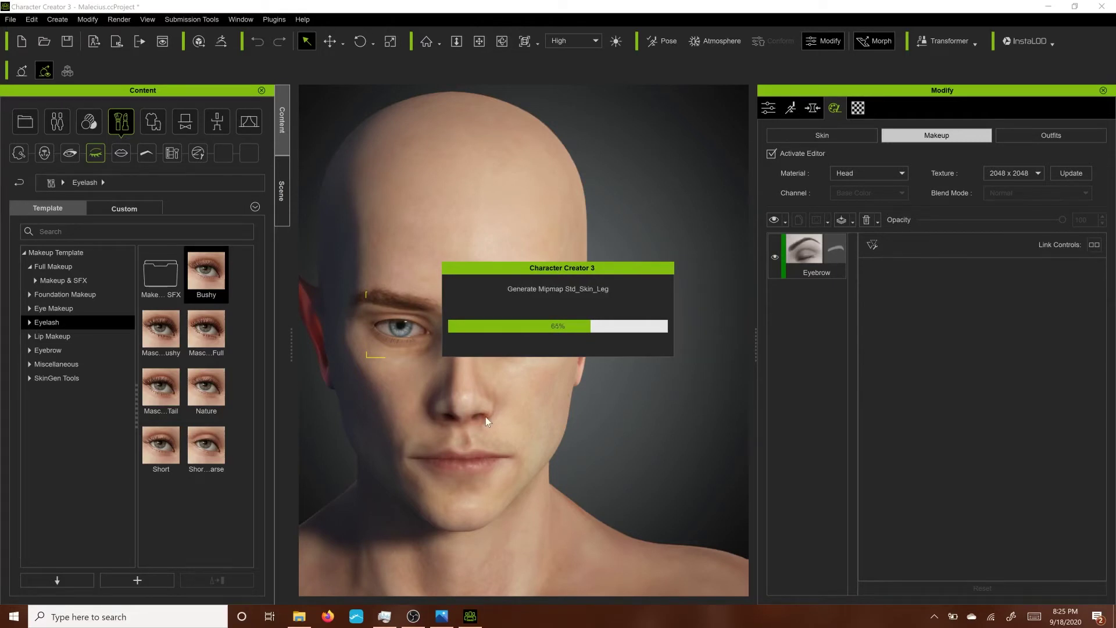
scroll(648, 369, up, 5)
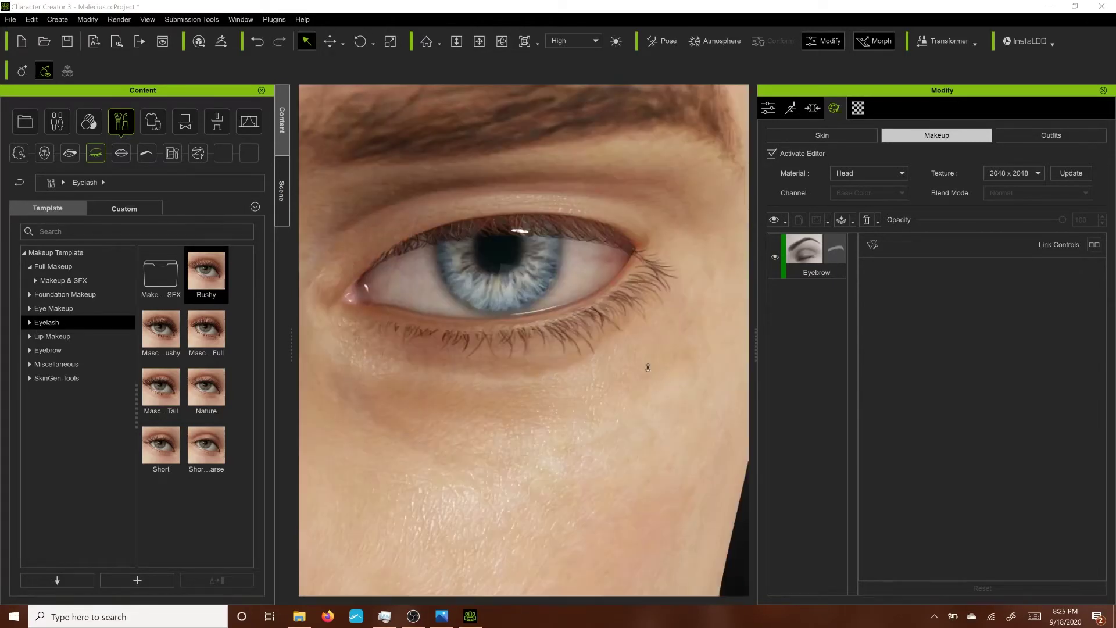
scroll(650, 372, down, 4)
right_drag(678, 439, 698, 391)
scroll(698, 444, down, 3)
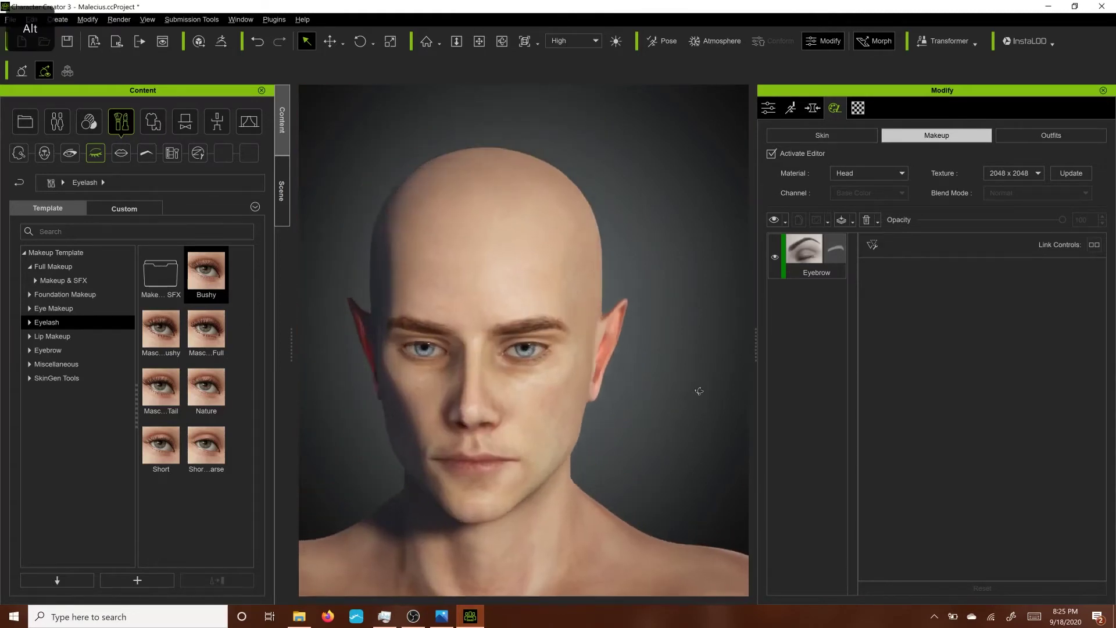
- Browse the eyebrow makeup presets in the Human Anatomy, Male and Trimmed collections
click(822, 135)
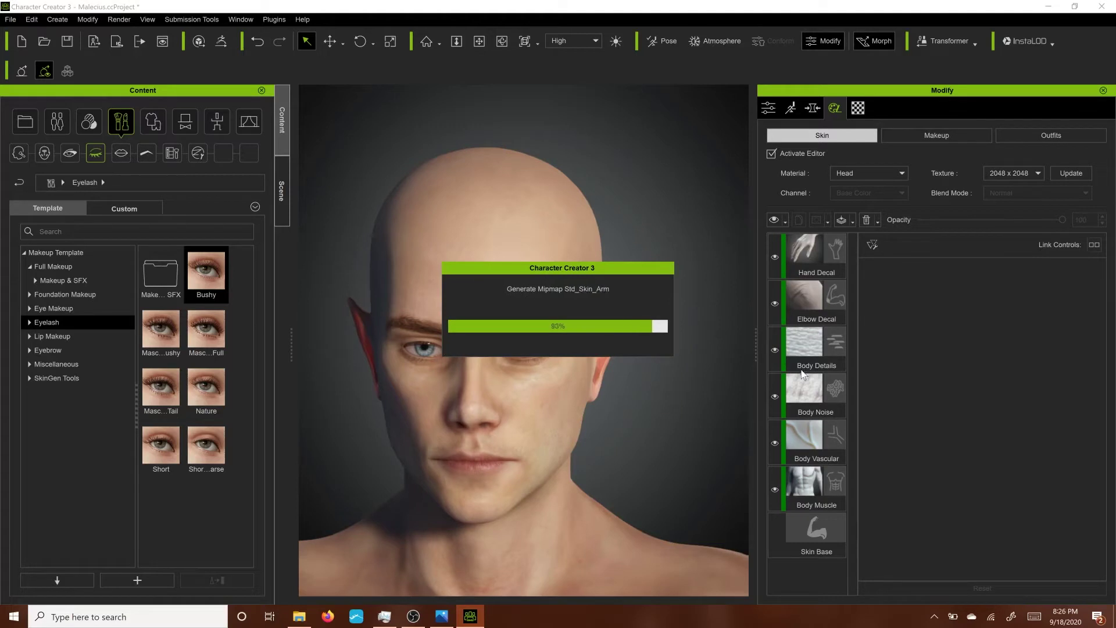
click(936, 135)
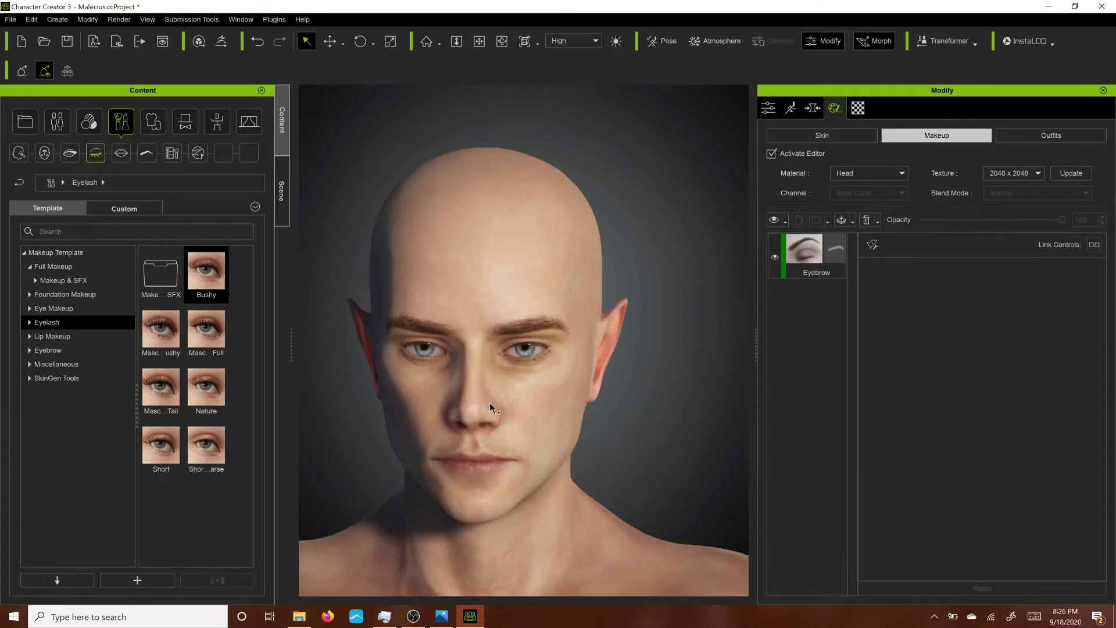
click(52, 348)
mouse_move(196, 393)
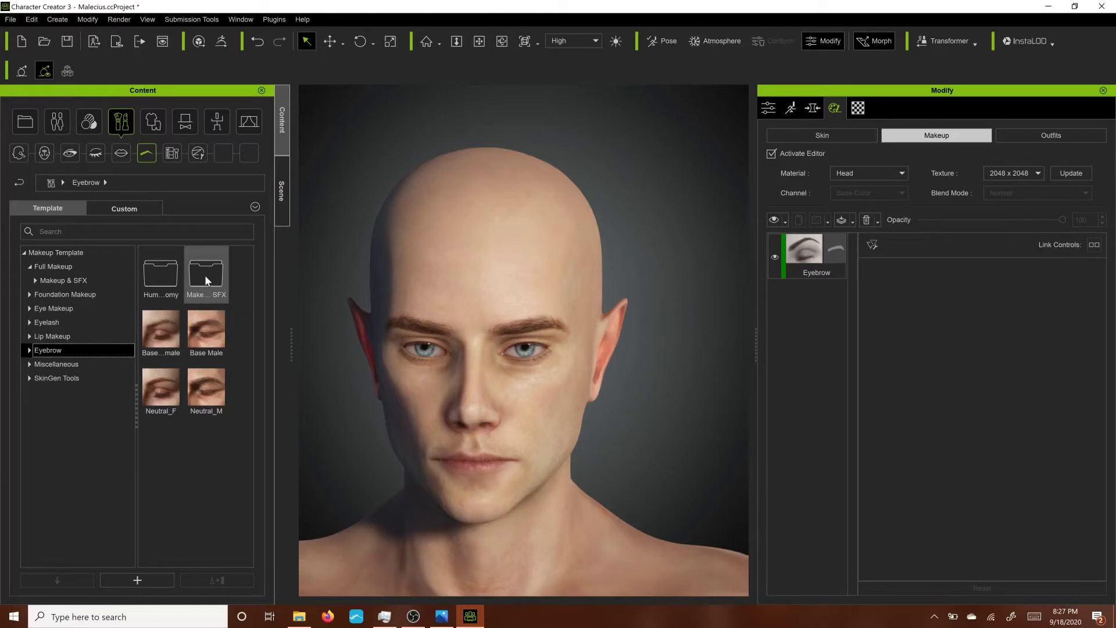
double_click(171, 278)
scroll(240, 403, down, 2)
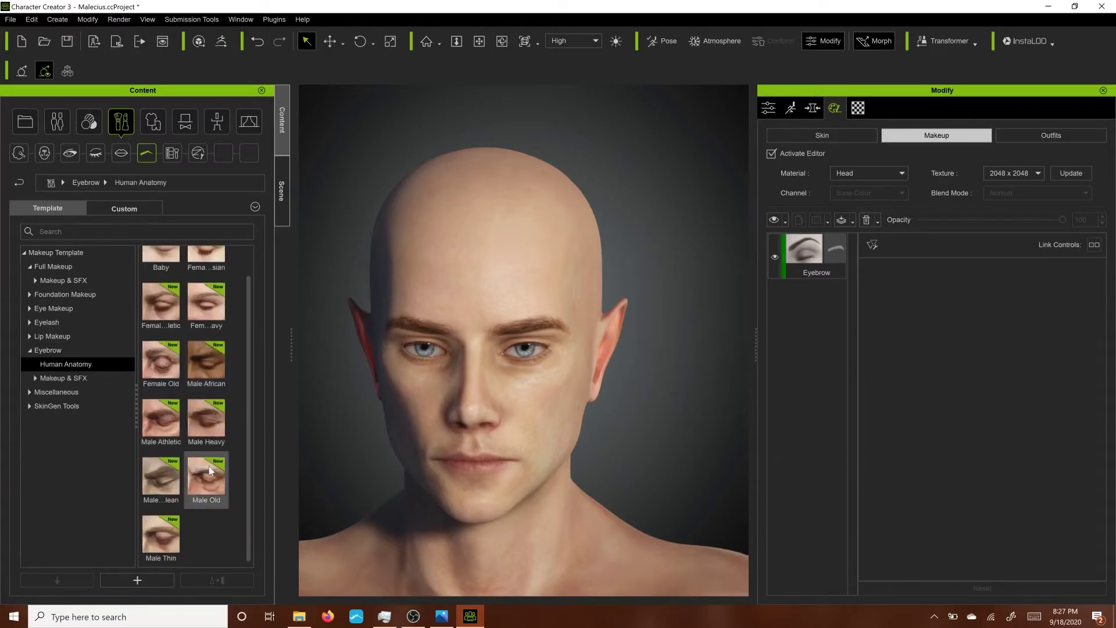
click(62, 377)
click(60, 392)
click(64, 406)
click(167, 403)
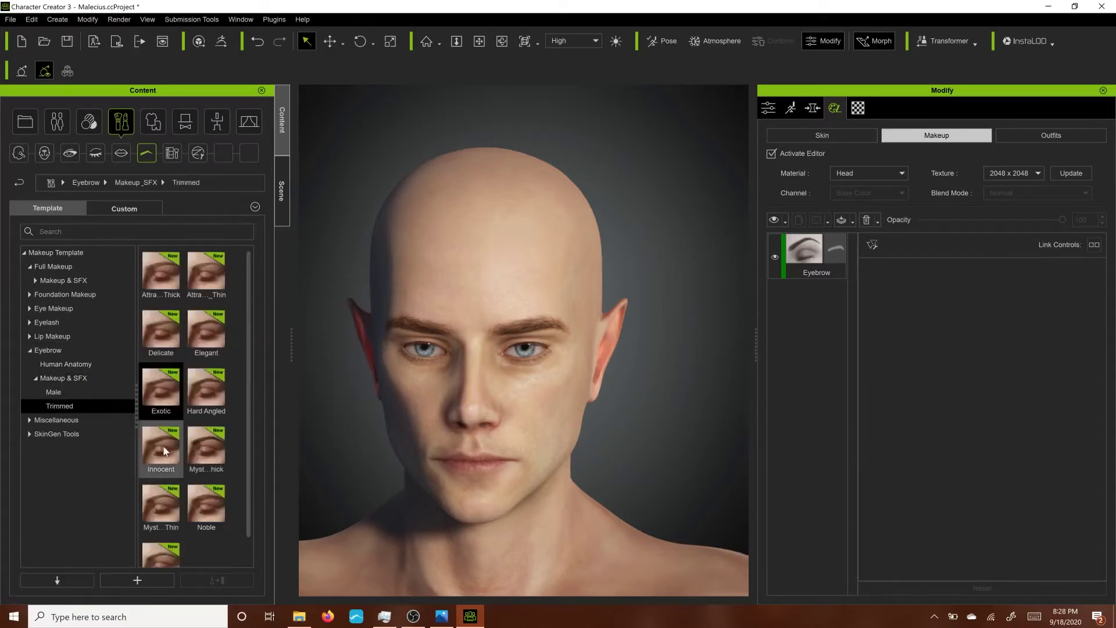
mouse_move(164, 448)
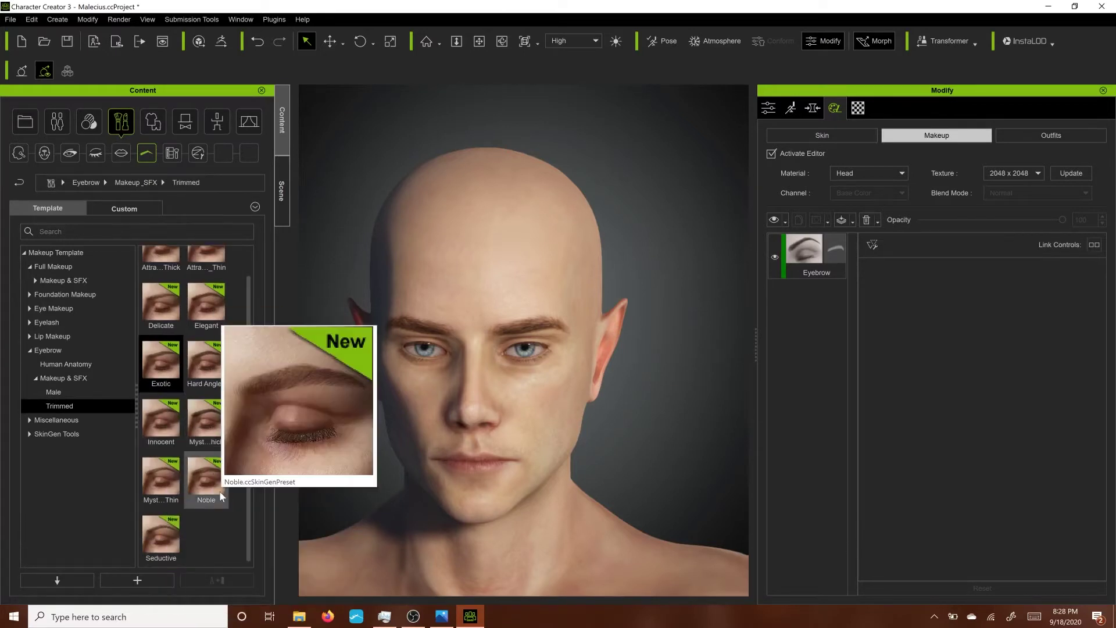
- Add the Noble trimmed eyebrow preset as a new makeup layer and hide the original Eyebrow layer
drag(220, 492, 492, 408)
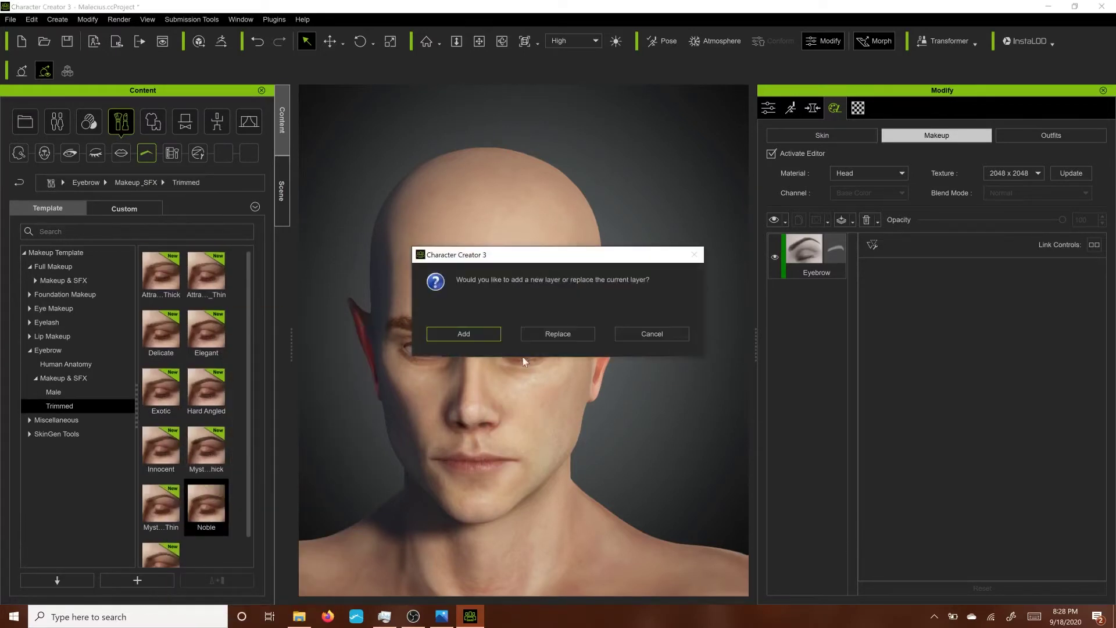
click(475, 337)
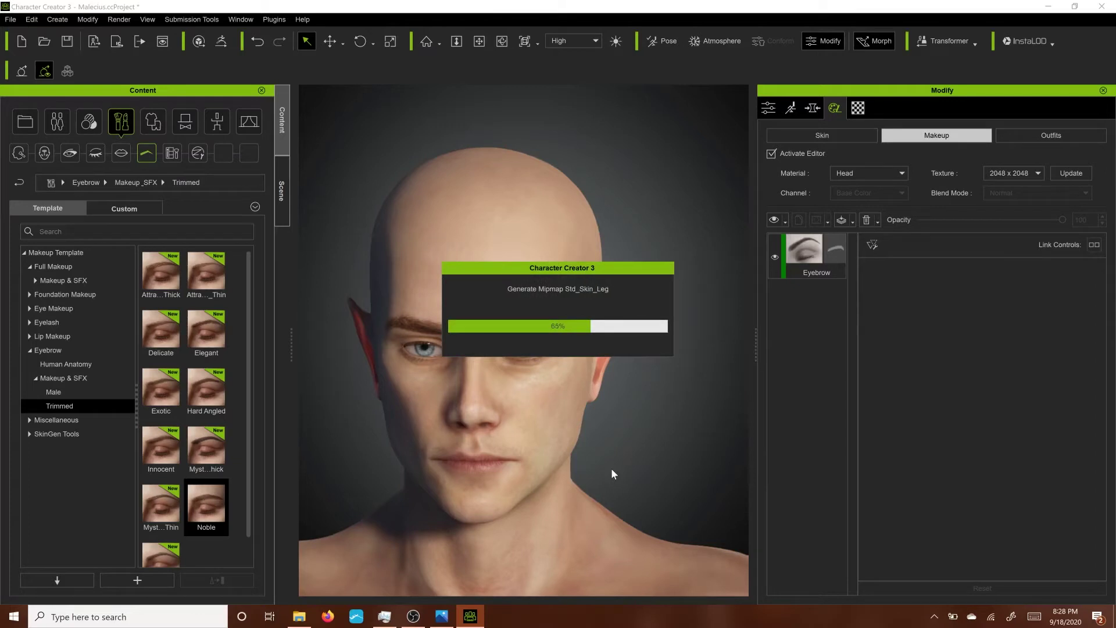
click(774, 304)
scroll(642, 425, down, 3)
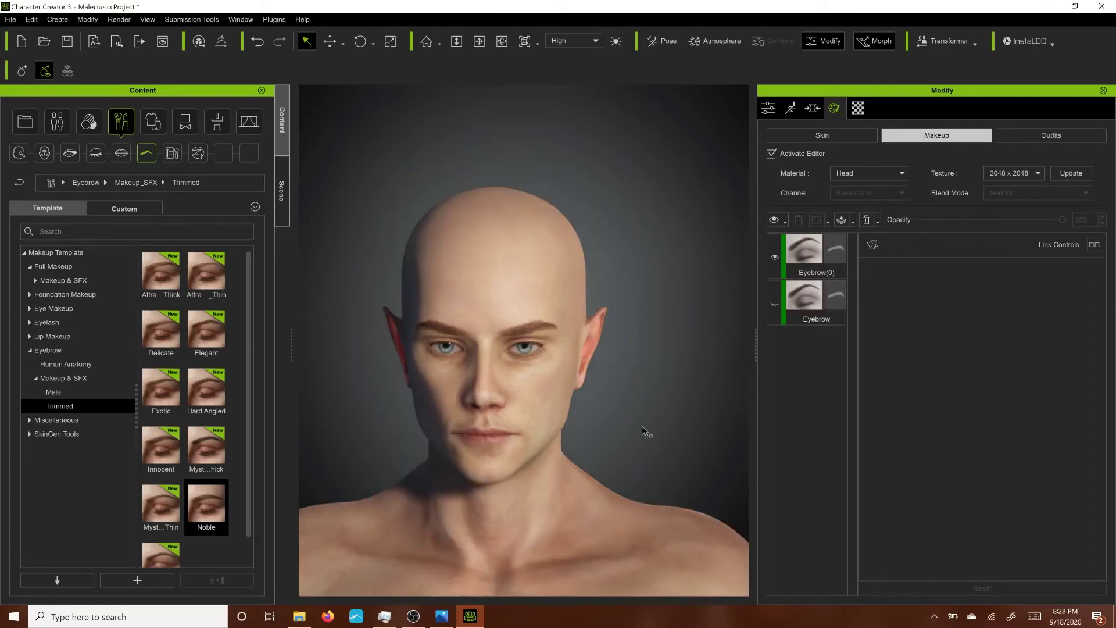
scroll(615, 367, up, 5)
- Set the new eyebrow layer's Mirror Rotation to -0.12 and fine-tune its Y offset to 1.72
click(806, 256)
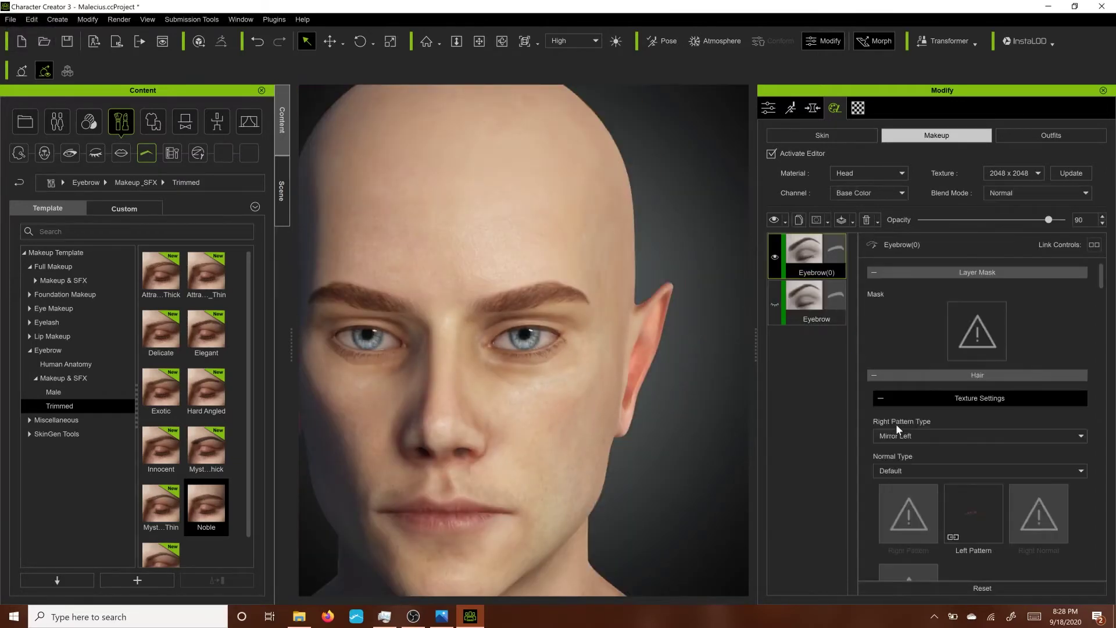
scroll(923, 453, down, 10)
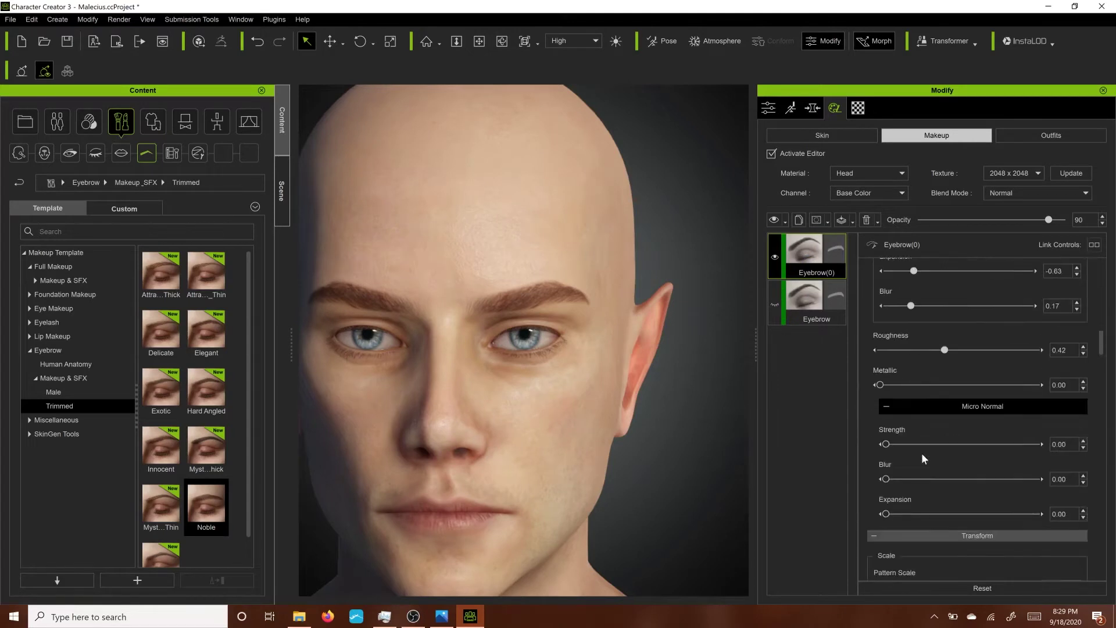
scroll(922, 453, down, 10)
drag(971, 456, 950, 457)
scroll(965, 375, up, 8)
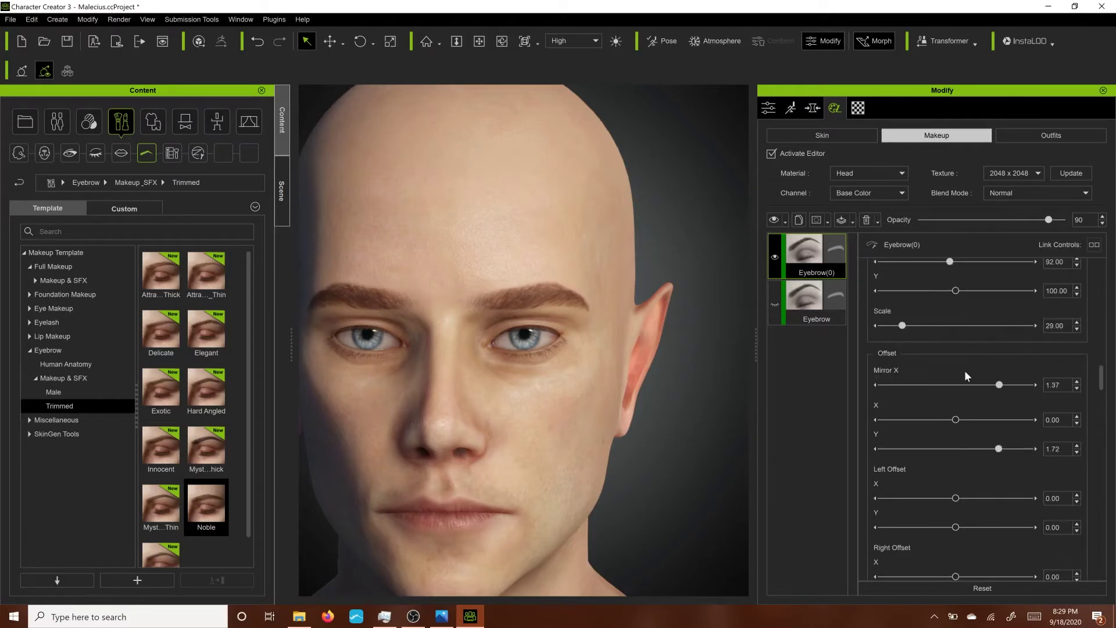
drag(999, 451, 997, 450)
click(1076, 446)
scroll(587, 434, down, 4)
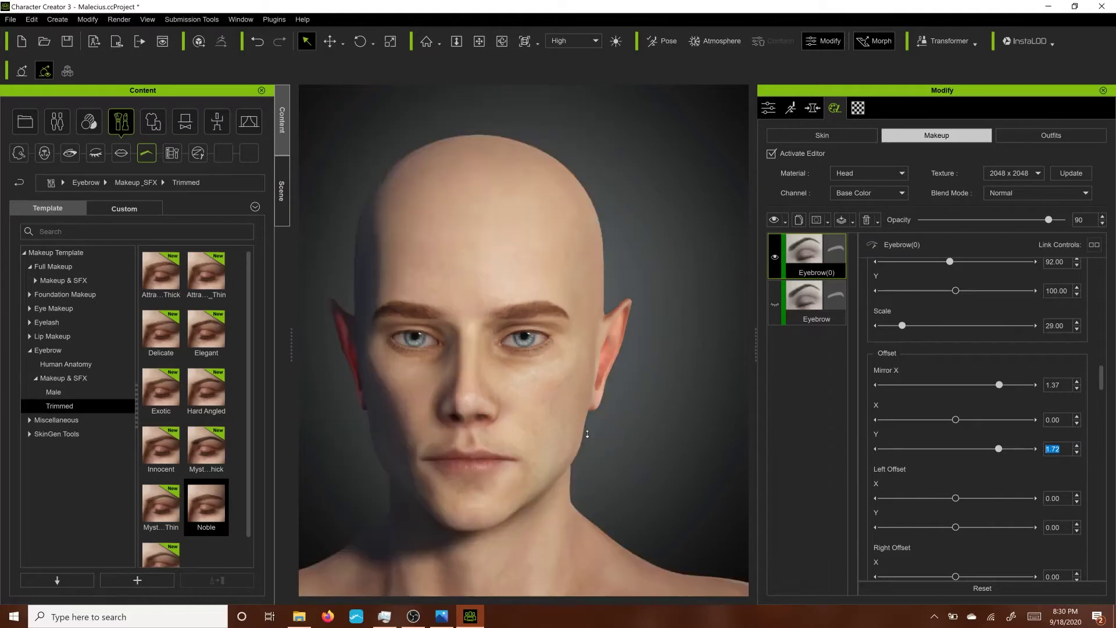
- Set the Bottom Left value of the Left Eyebrow Distortion to 1.40 and the brows' Y offset to 1.79
scroll(971, 473, up, 7)
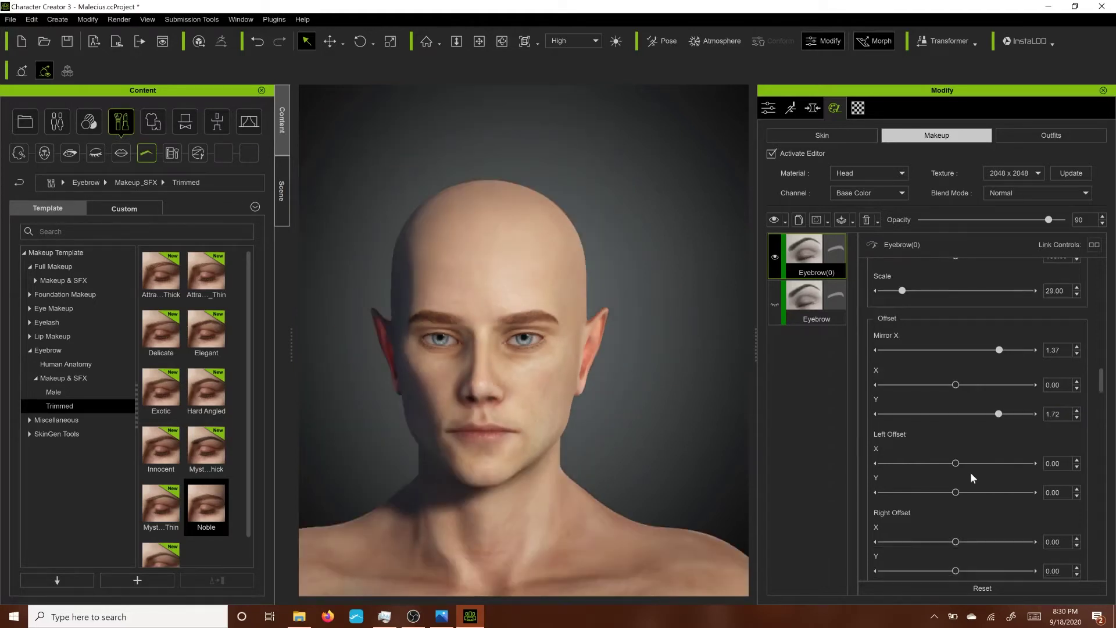
scroll(971, 472, up, 10)
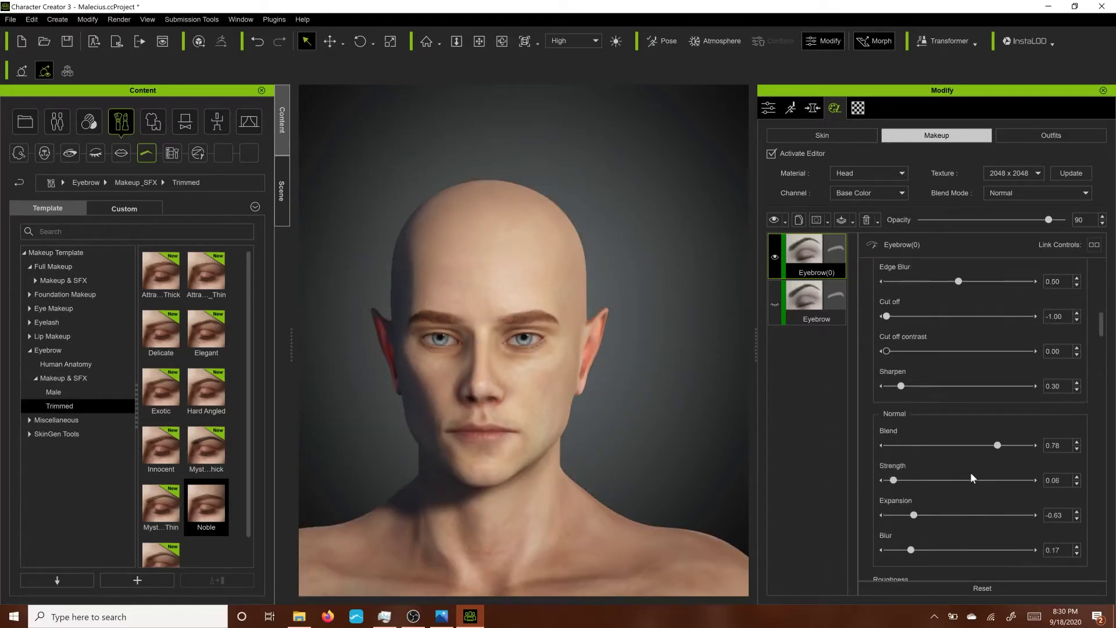
scroll(971, 472, down, 8)
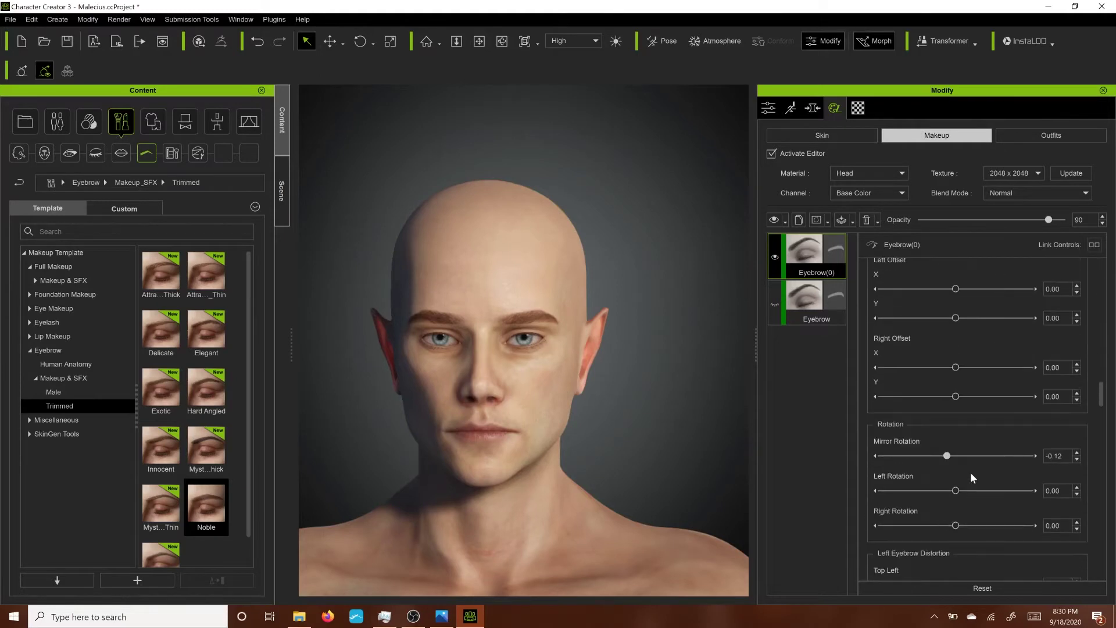
scroll(971, 472, up, 9)
scroll(971, 472, down, 4)
scroll(971, 472, down, 10)
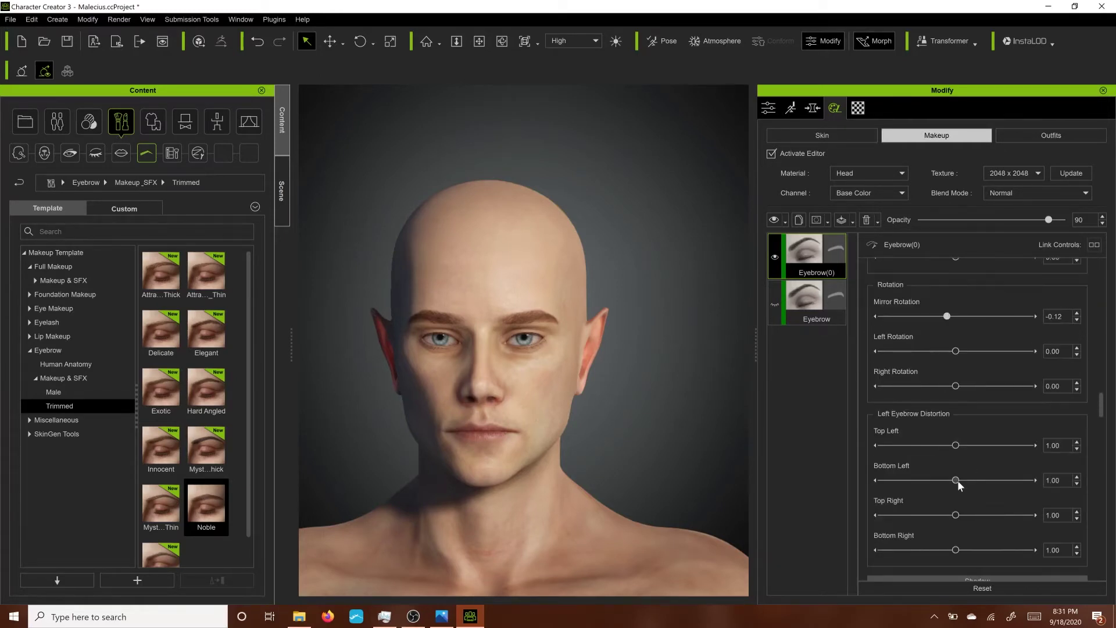
drag(956, 480, 989, 481)
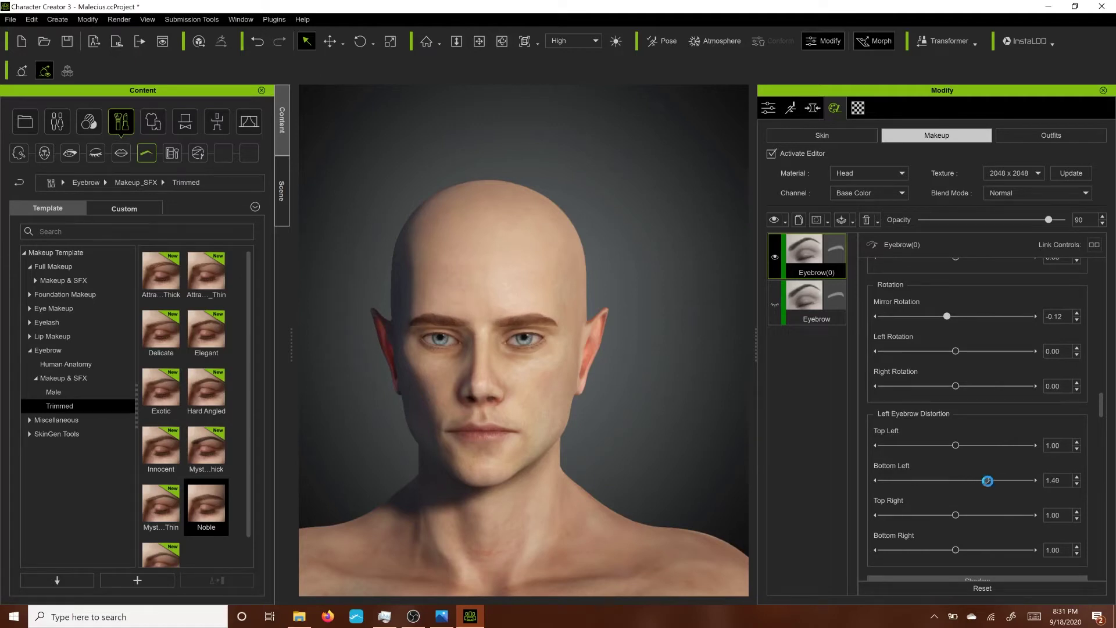
scroll(965, 433, up, 5)
click(1076, 375)
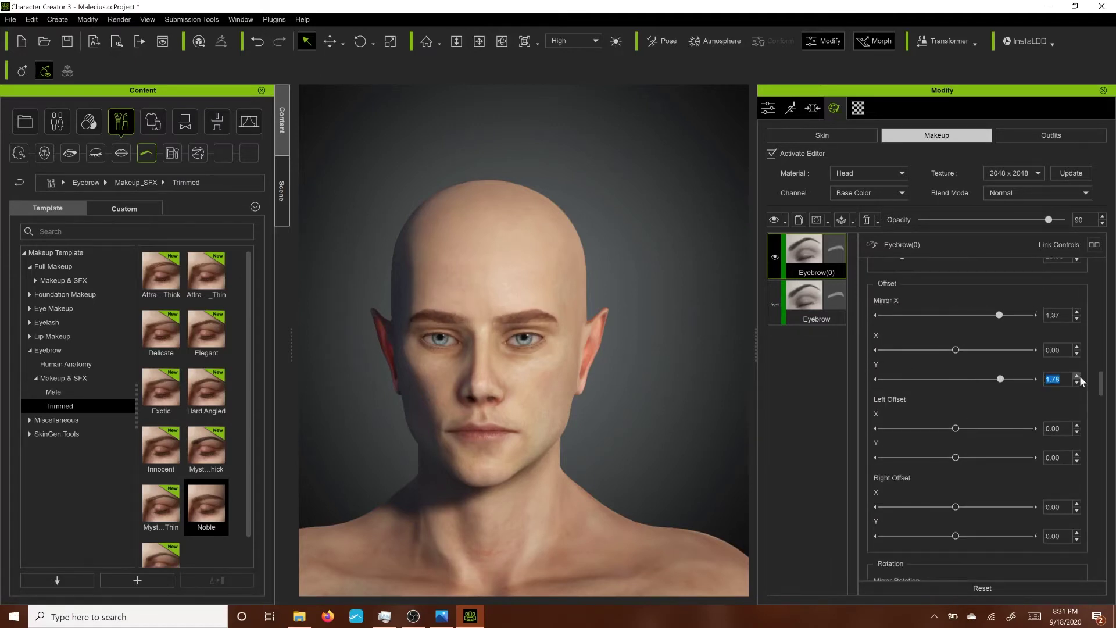
- Hide the Noble eyebrow layer, show the original Eyebrow layer for comparison and hide it again
click(776, 257)
click(775, 303)
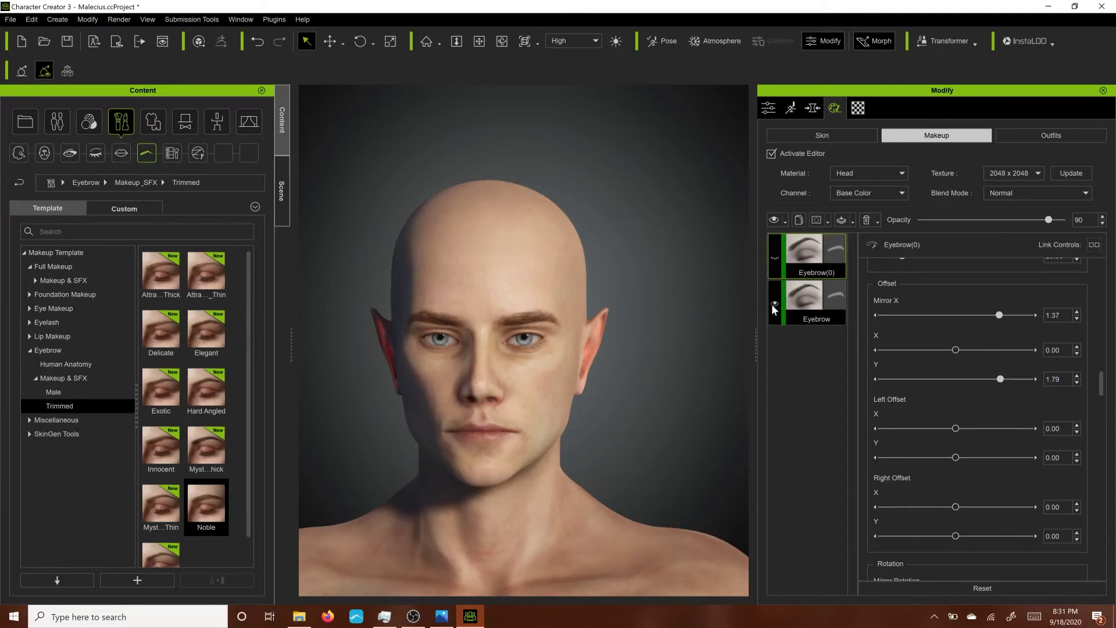
click(775, 305)
mouse_move(167, 397)
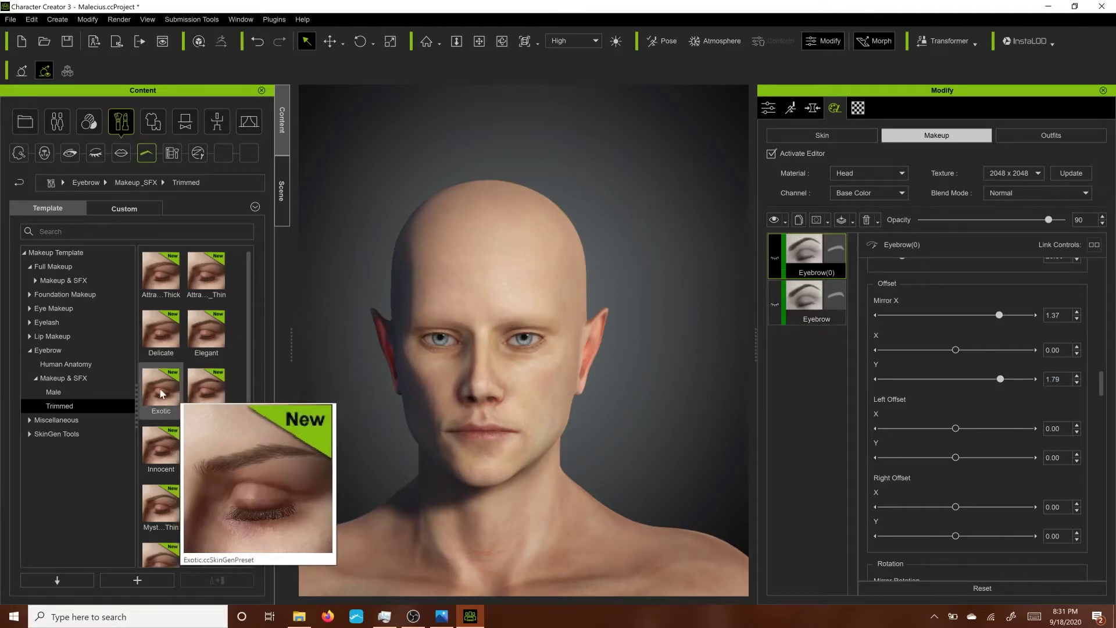
- Try the Handsome male eyebrow preset as a new makeup layer on the head and delete that layer
click(53, 392)
scroll(169, 524, down, 1)
mouse_move(168, 543)
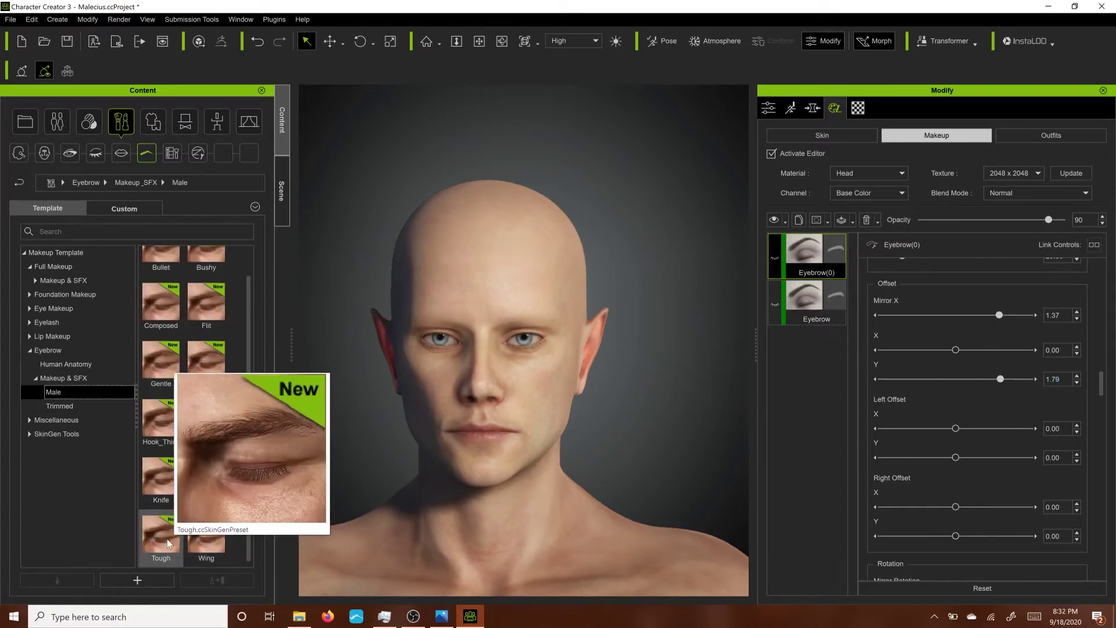
drag(207, 362, 453, 397)
click(475, 336)
scroll(599, 465, up, 5)
mouse_move(631, 381)
alt+right_down()
mouse_move(599, 375)
mouse_move(628, 394)
alt+right_up()
scroll(615, 396, down, 6)
click(820, 247)
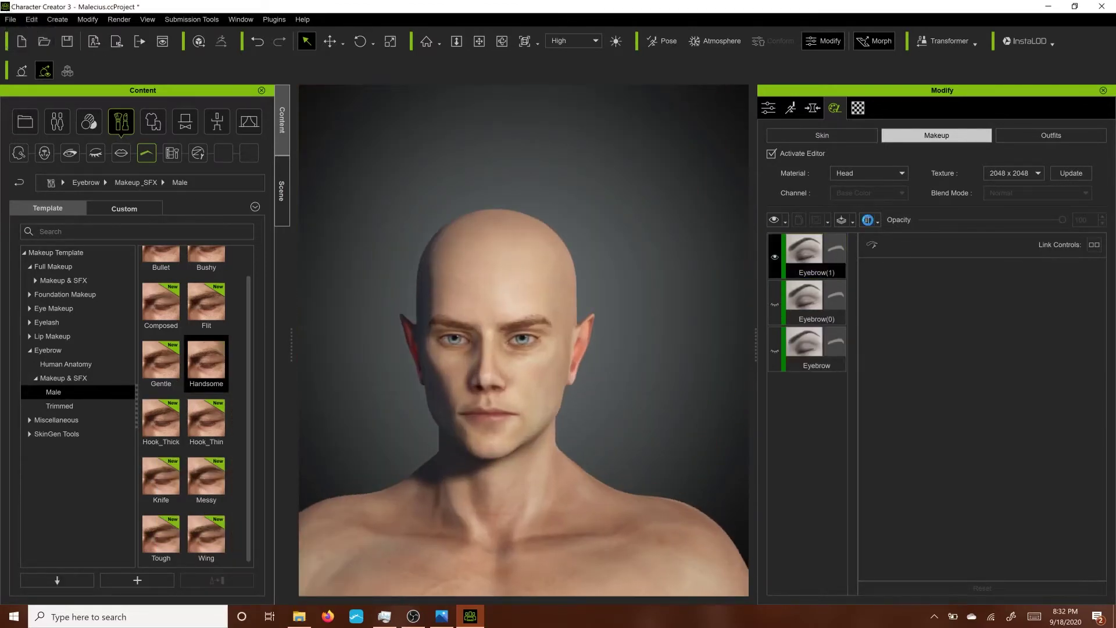
click(868, 221)
click(877, 239)
- Compare the Noble and original eyebrow layers by toggling their visibility, ending with both hidden
click(775, 257)
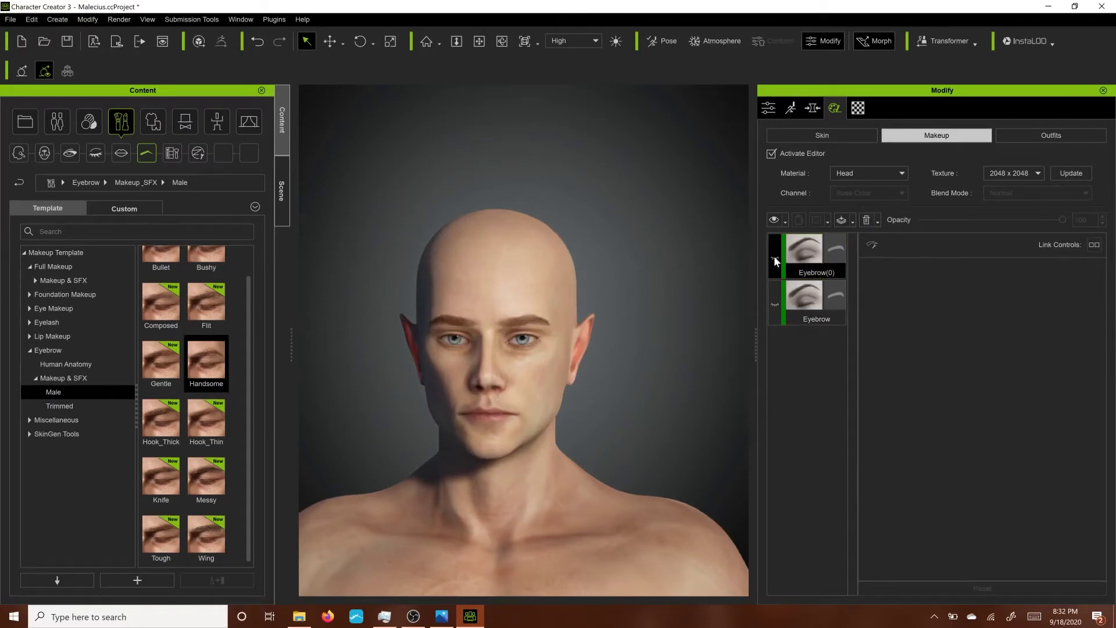
click(775, 304)
mouse_move(635, 372)
alt+right_down()
mouse_move(656, 399)
mouse_move(616, 381)
alt+right_up()
click(776, 258)
scroll(628, 373, up, 6)
click(773, 304)
click(773, 305)
click(773, 306)
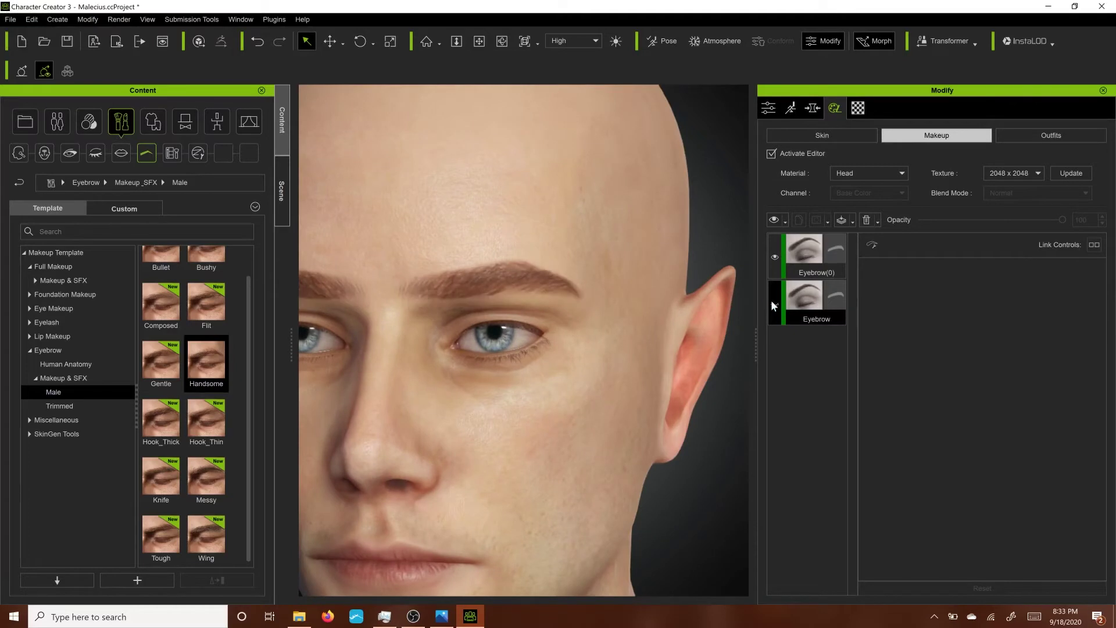
click(775, 303)
click(775, 258)
- Add the Hard Angled trimmed eyebrow preset as a new makeup layer and set its Mirror X offset to 1.16
click(59, 406)
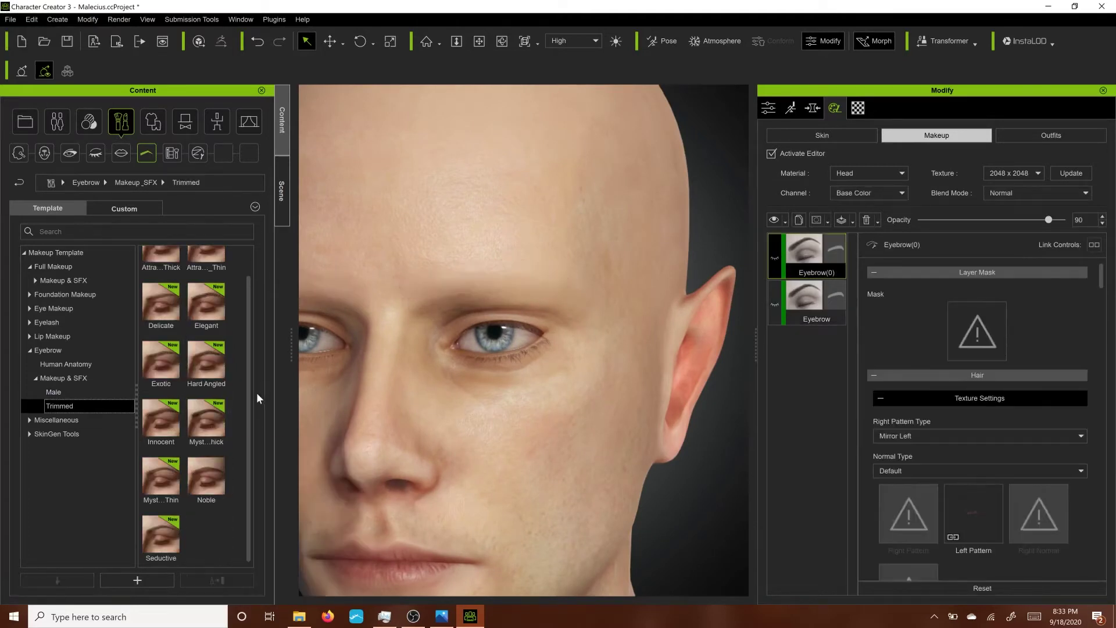
double_click(207, 360)
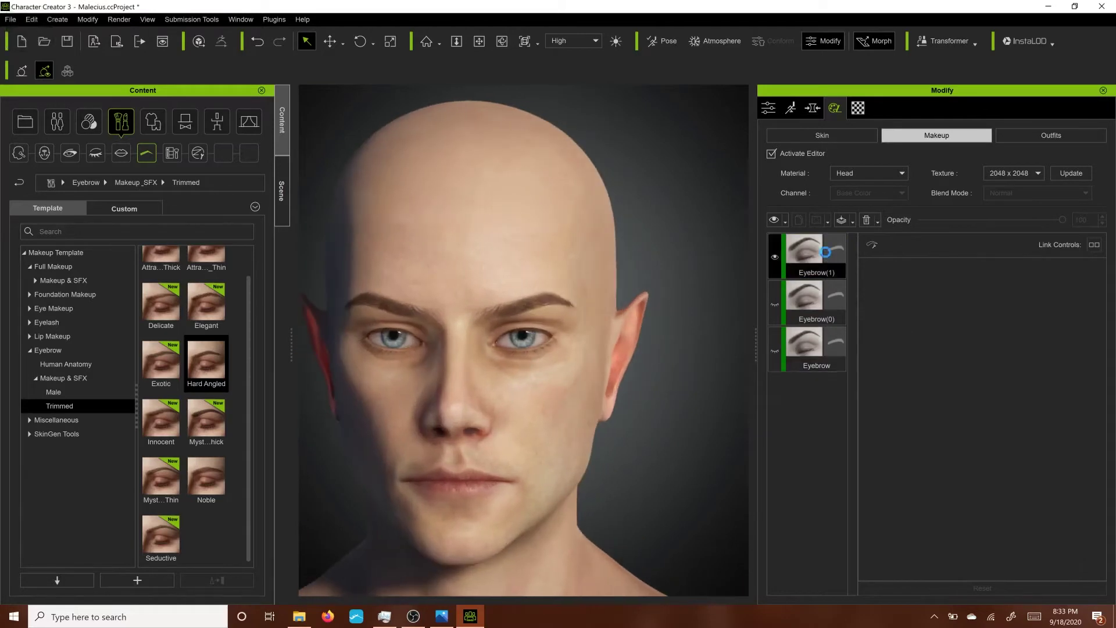
scroll(974, 460, down, 10)
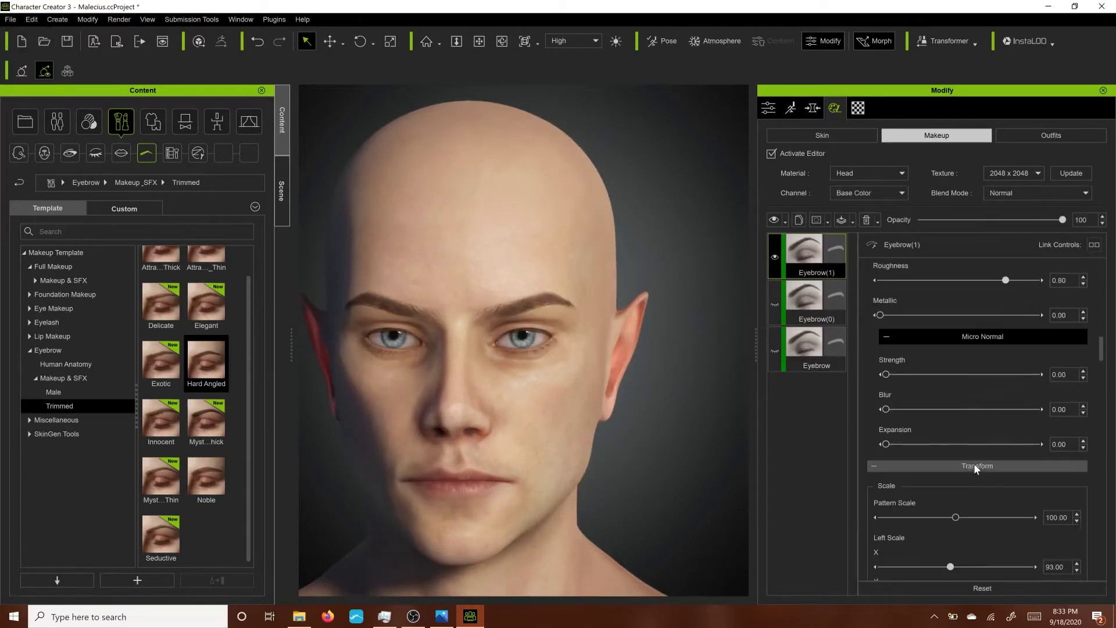
scroll(982, 459, down, 2)
scroll(952, 428, down, 3)
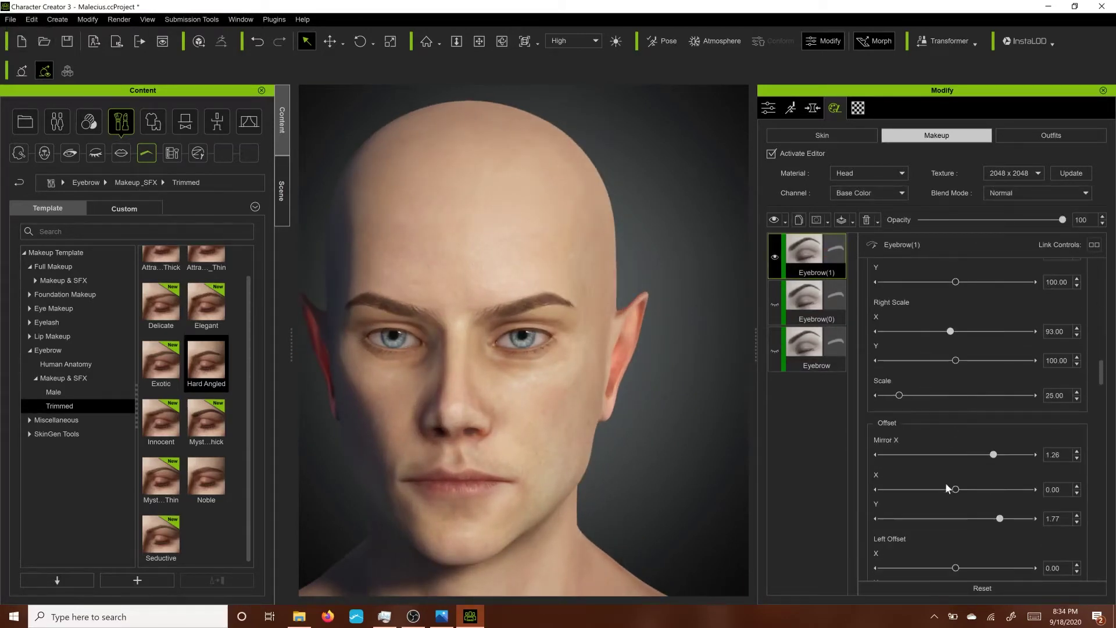
drag(993, 455, 986, 455)
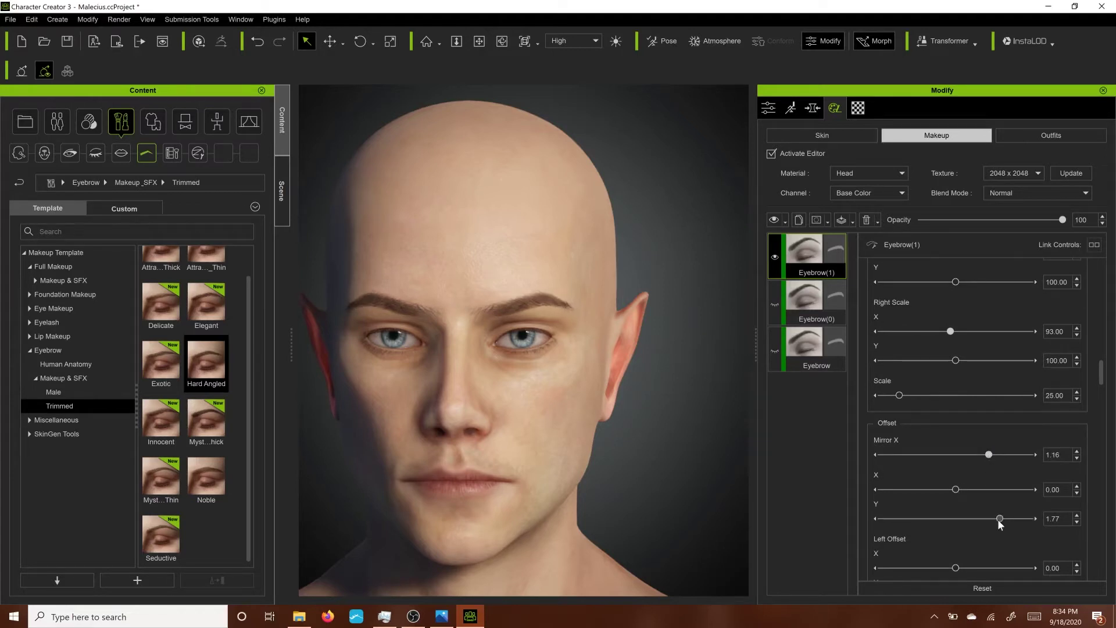
- Set the Hard Angled eyebrow layer's Mirror Rotation to -0.30 and its Y offset to 1.76
scroll(960, 518, down, 3)
drag(955, 526, 920, 527)
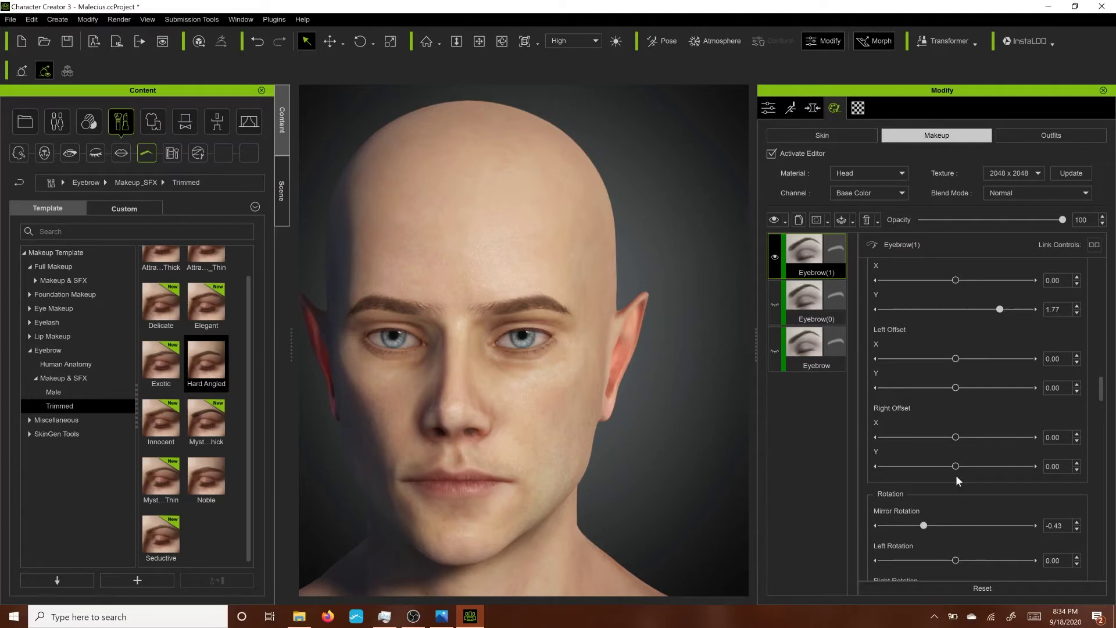
scroll(957, 476, up, 2)
drag(1002, 382, 1001, 382)
click(1078, 376)
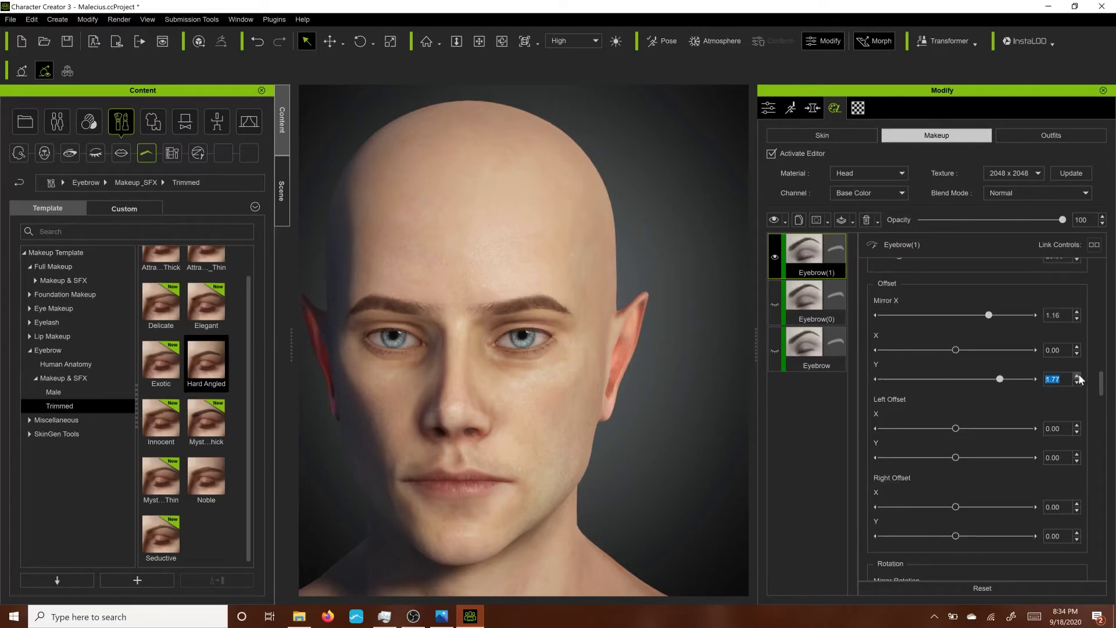
click(1078, 375)
scroll(1037, 395, down, 1)
click(1076, 528)
click(1077, 528)
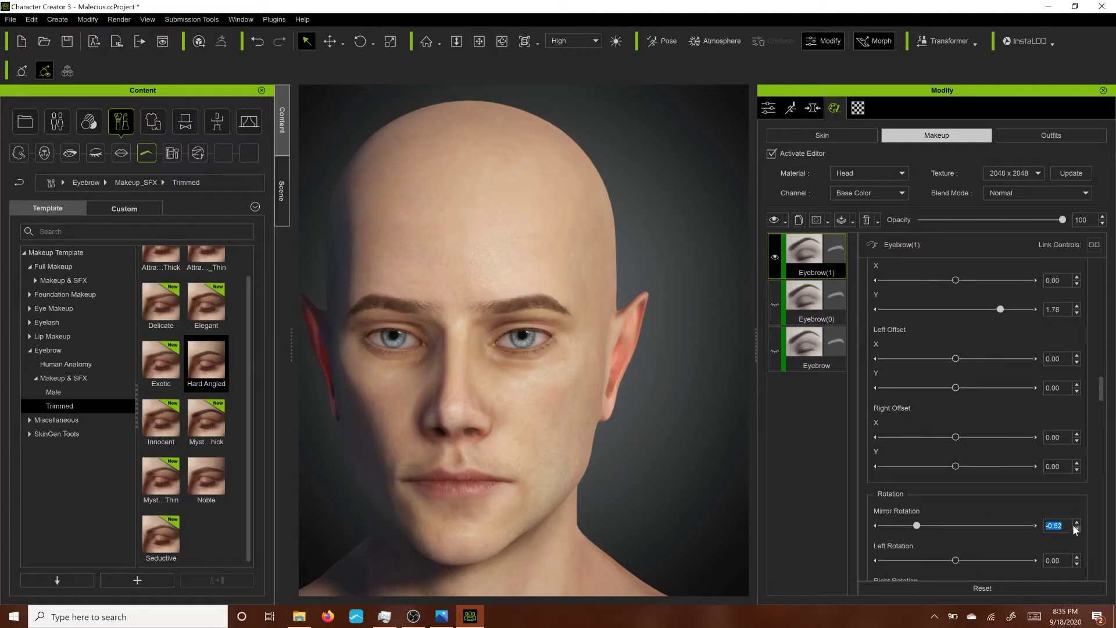
drag(1076, 523, 1077, 524)
click(1078, 313)
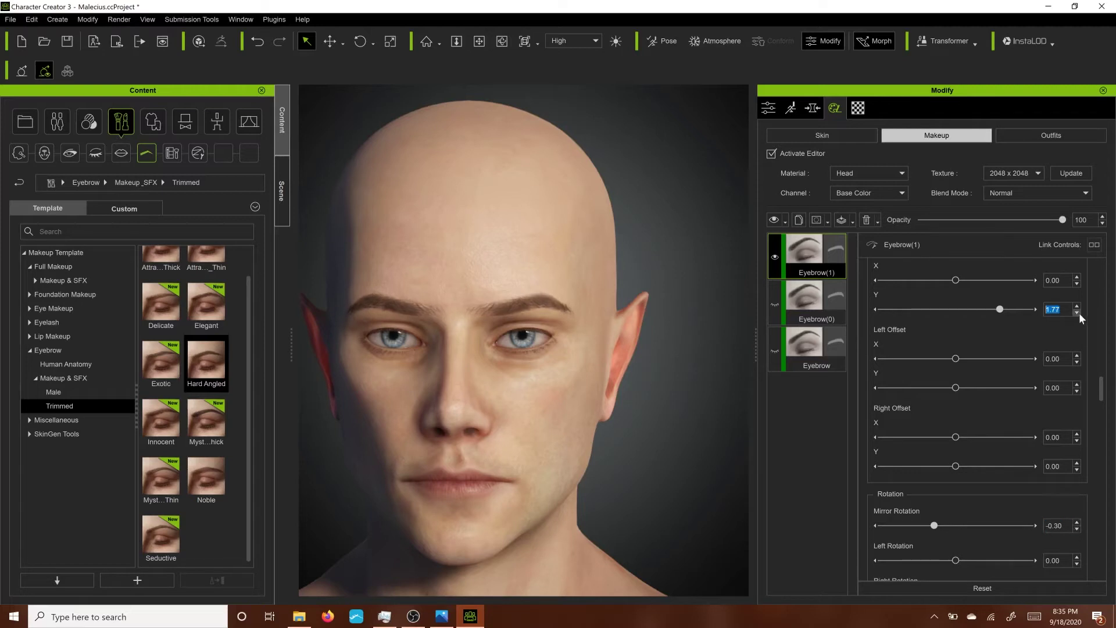
click(1080, 314)
- Delete the two hidden eyebrow layers, Eyebrow(0) and Eyebrow, keeping only the Hard Angled layer
scroll(692, 352, down, 5)
alt+drag(689, 356, 630, 407)
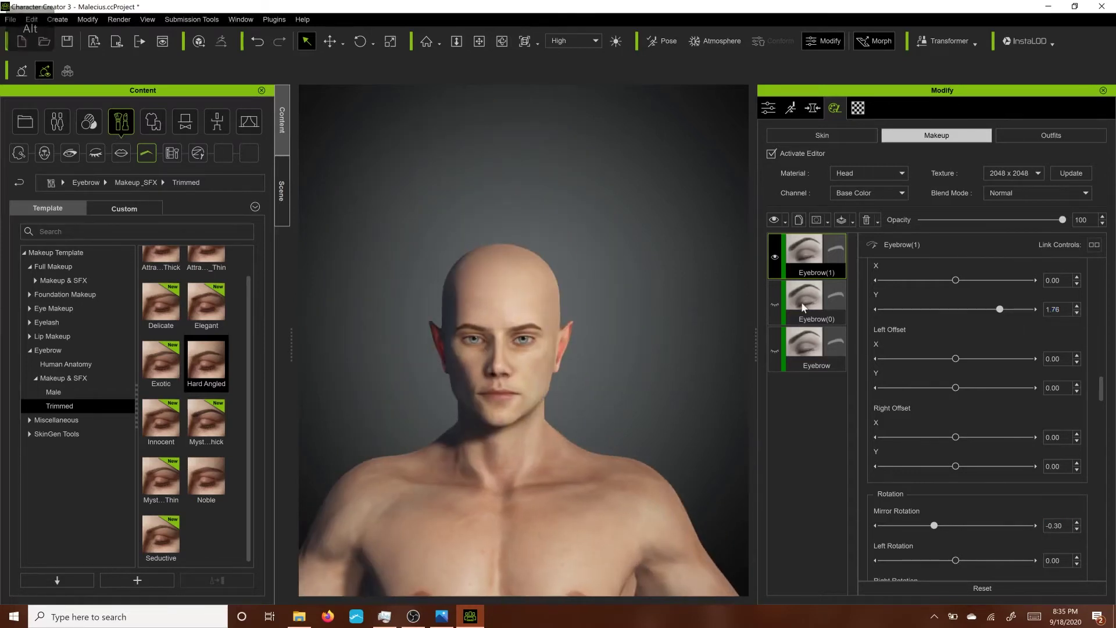
click(804, 308)
click(864, 221)
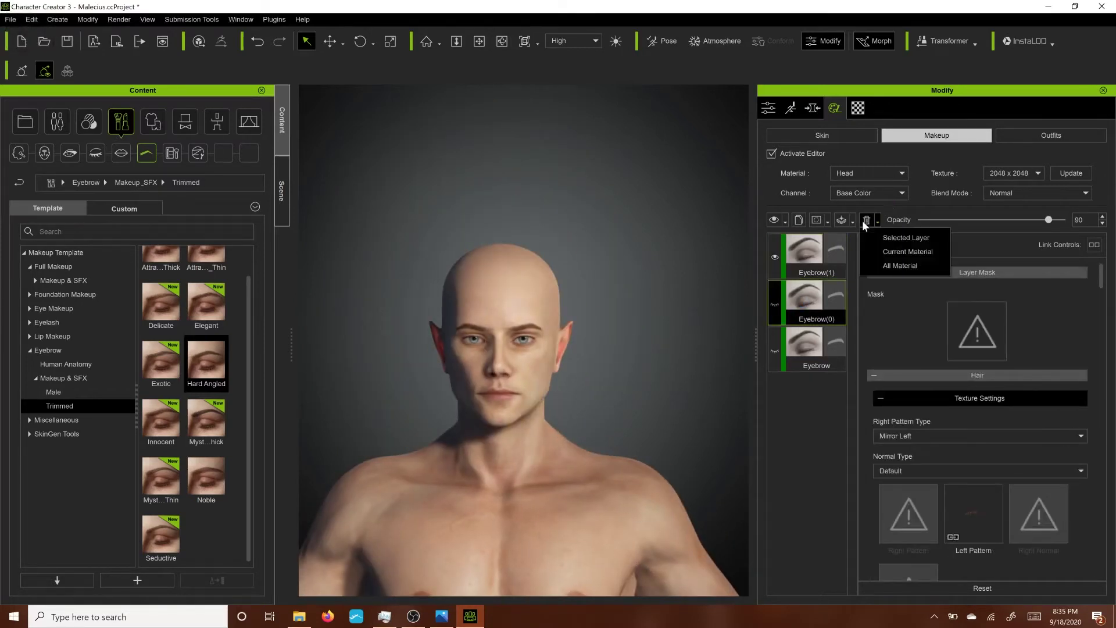
click(891, 238)
click(825, 308)
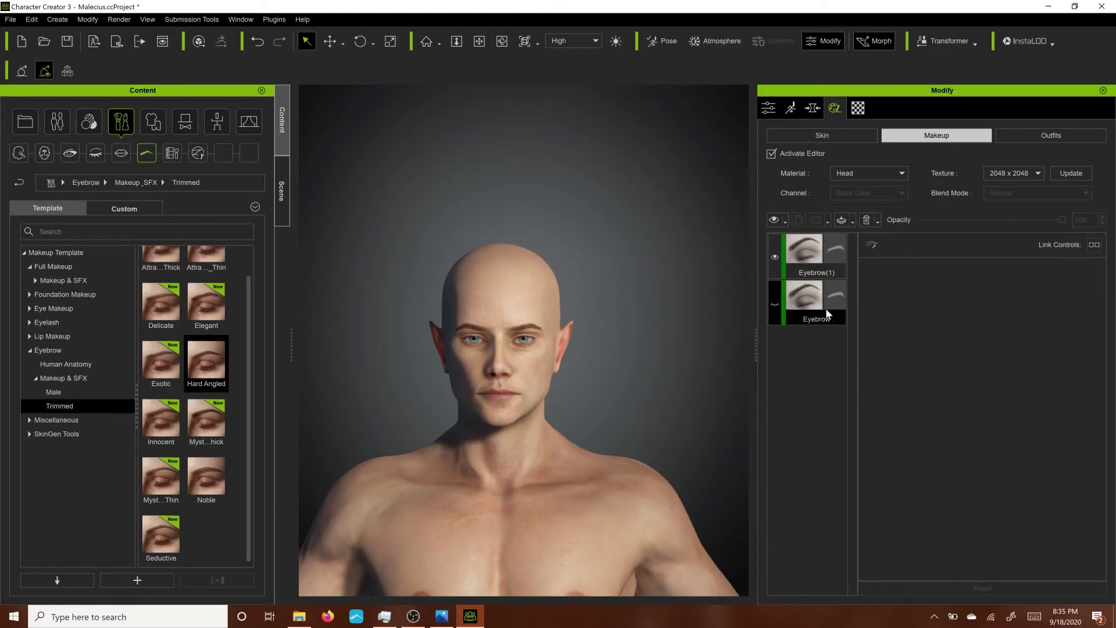
click(868, 221)
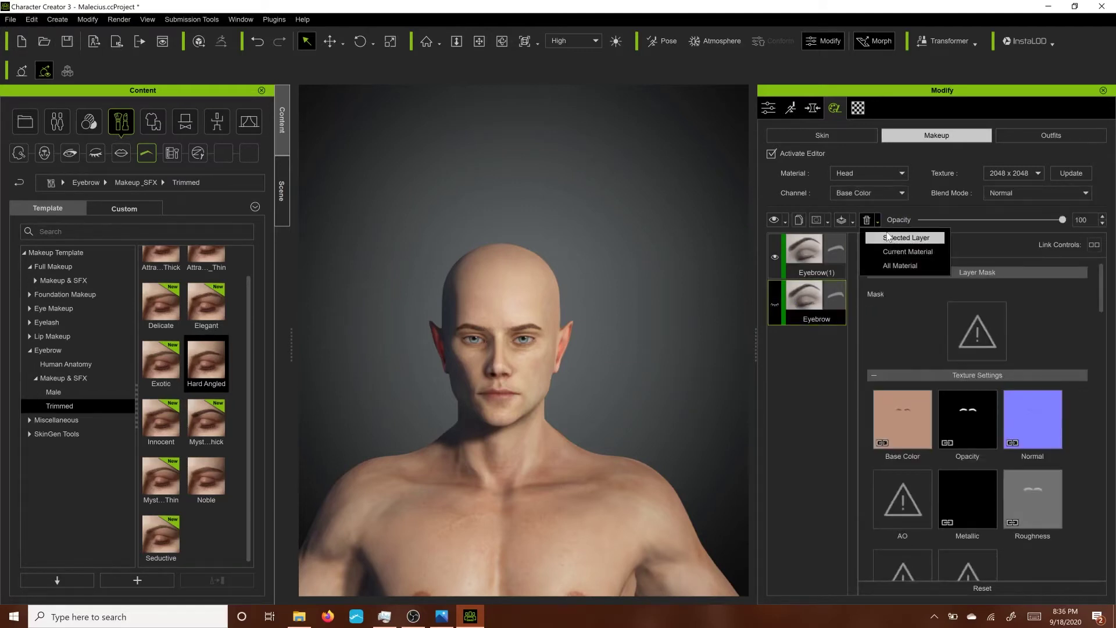
click(892, 239)
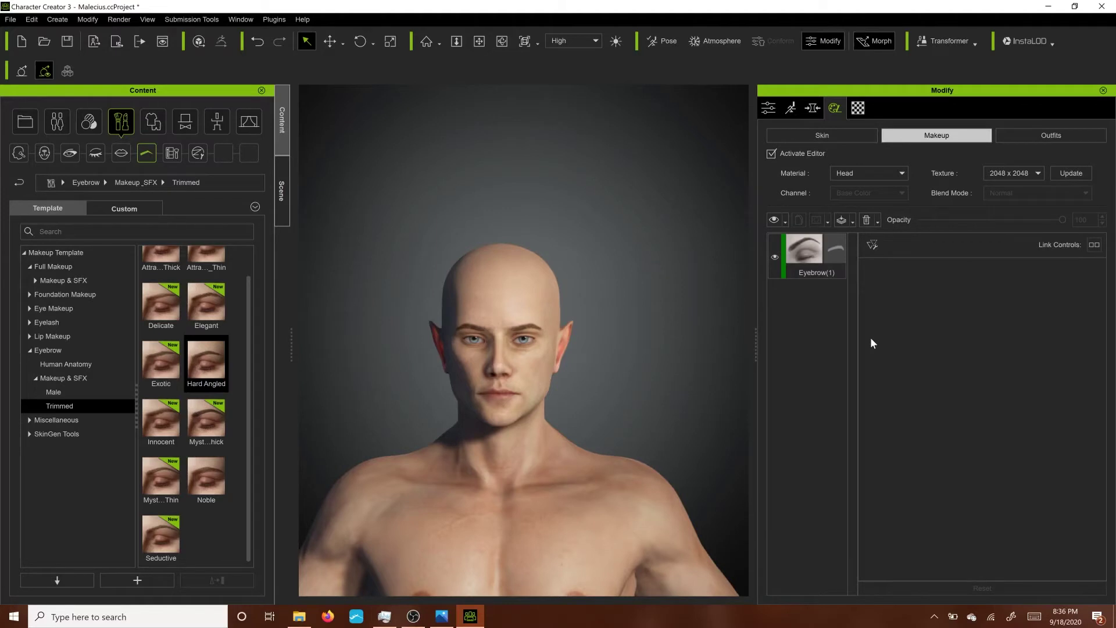
click(56, 419)
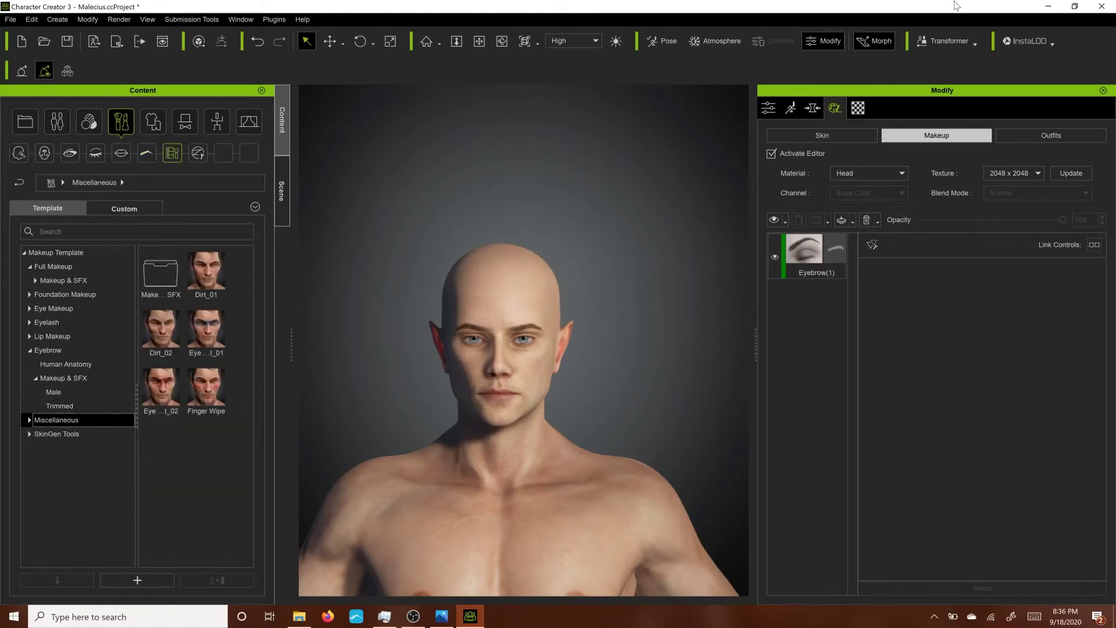
key(Down)
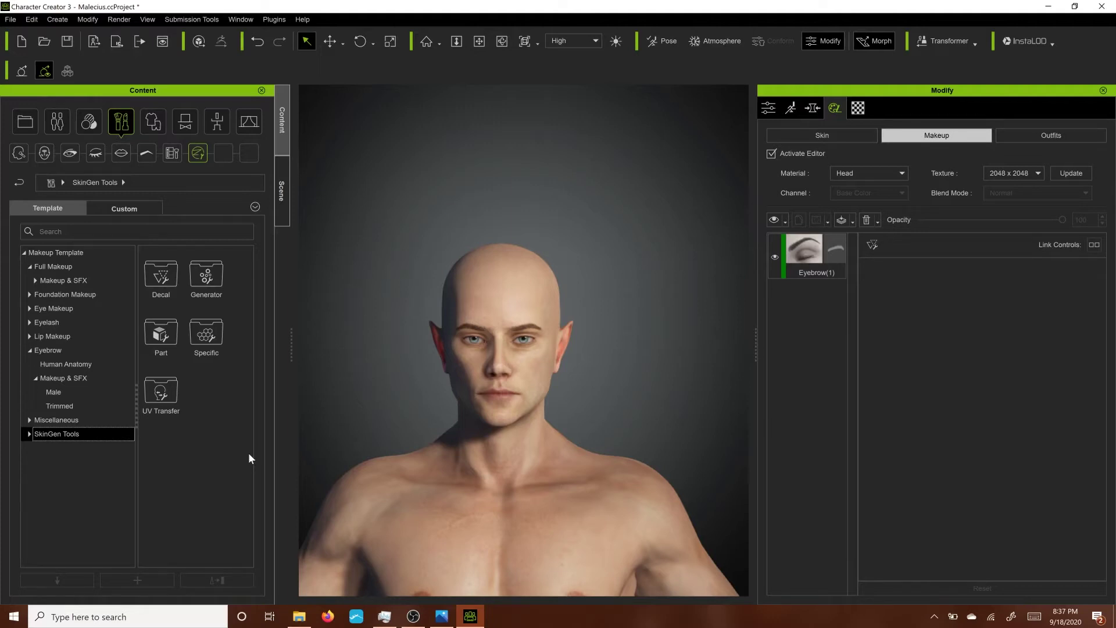
click(116, 158)
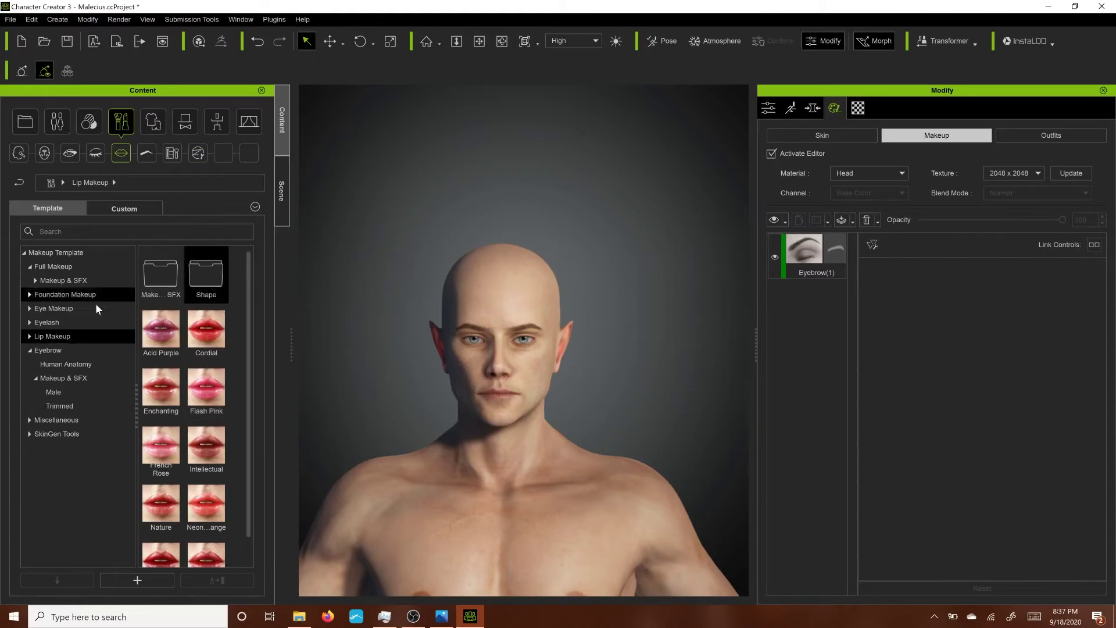
click(181, 126)
- Set the material color Saturation of the remaining eyebrow layer to 0.00 and check the brows from a distance
click(813, 255)
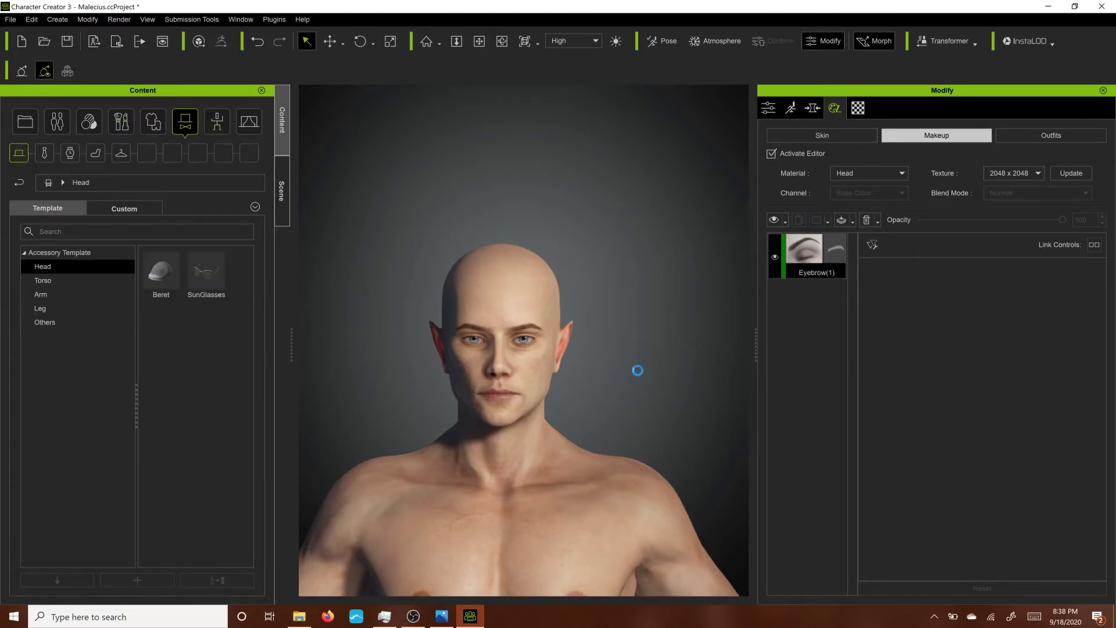
alt+right_drag(535, 298, 546, 414)
alt+right_drag(549, 331, 555, 344)
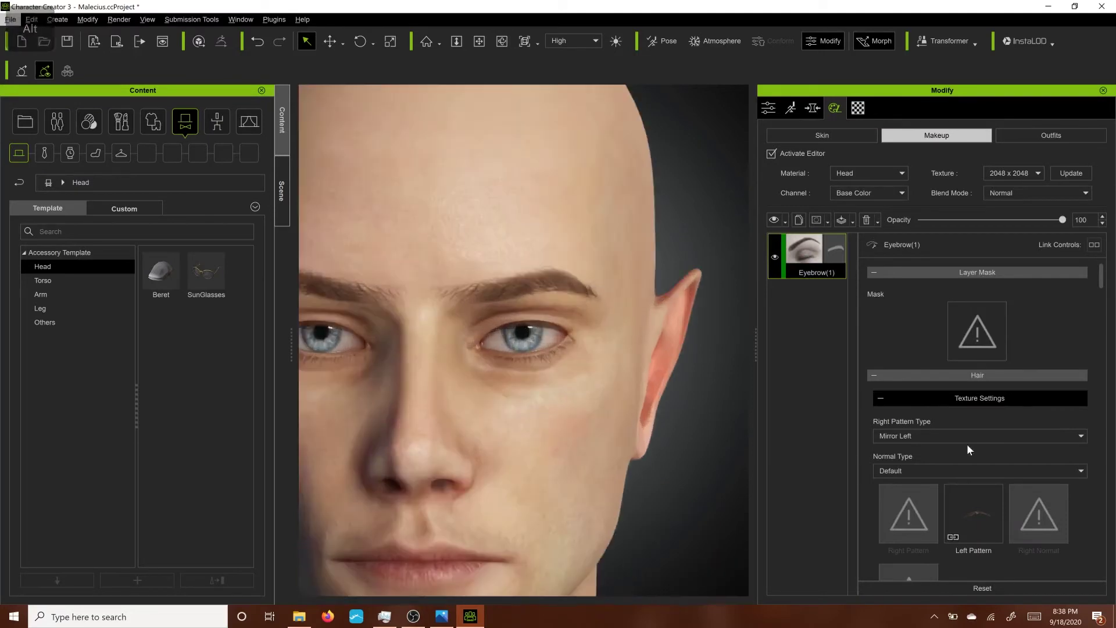
scroll(968, 444, down, 5)
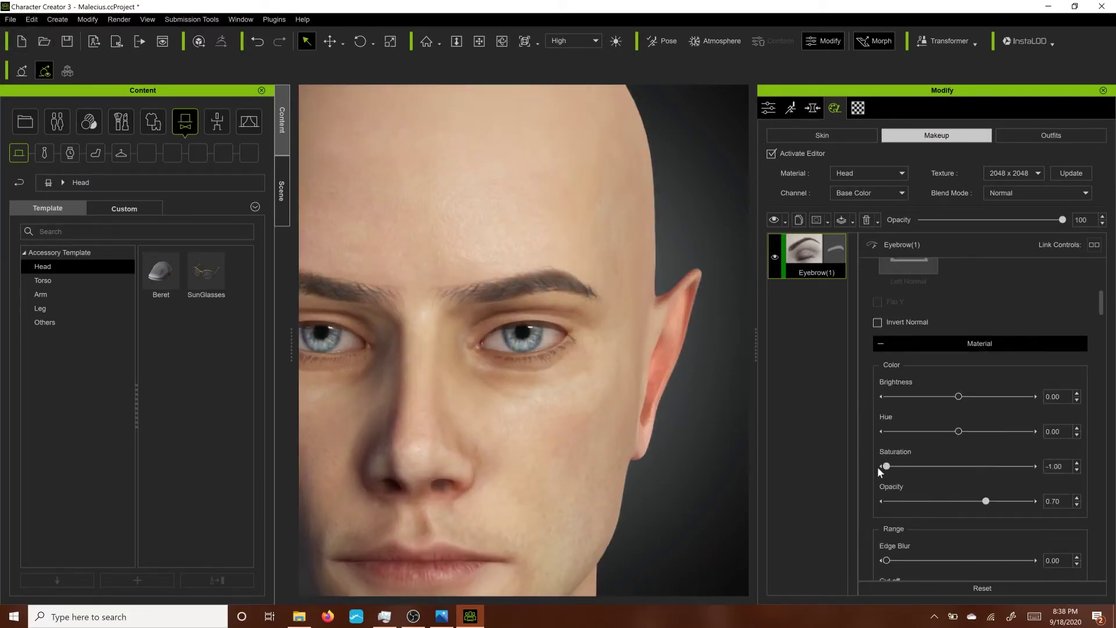
drag(885, 467, 959, 467)
scroll(686, 446, down, 5)
alt+drag(700, 431, 640, 434)
scroll(646, 433, down, 2)
alt+middle_drag(651, 433, 650, 332)
alt+drag(622, 325, 655, 299)
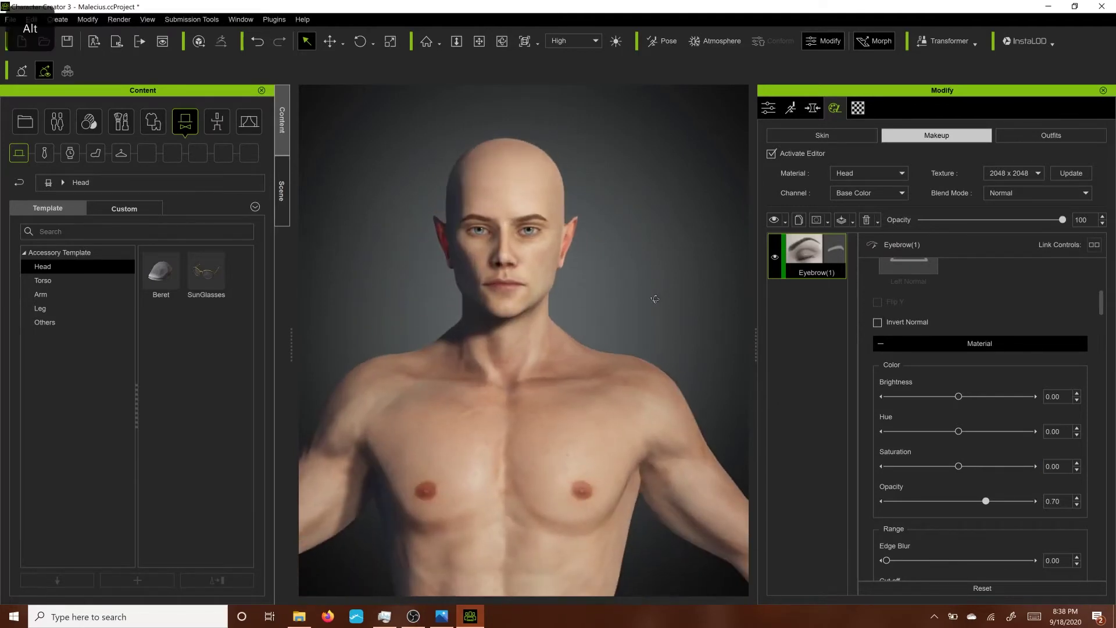
- Deactivate the makeup editor and select the Std_Skin_Head material for texture editing
click(772, 154)
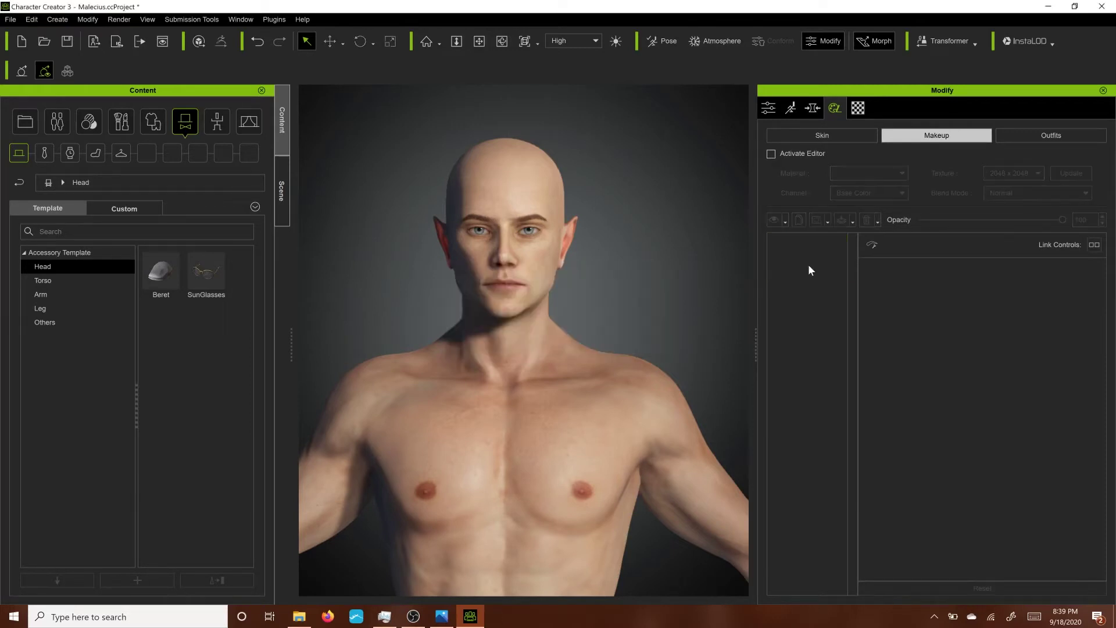
click(859, 108)
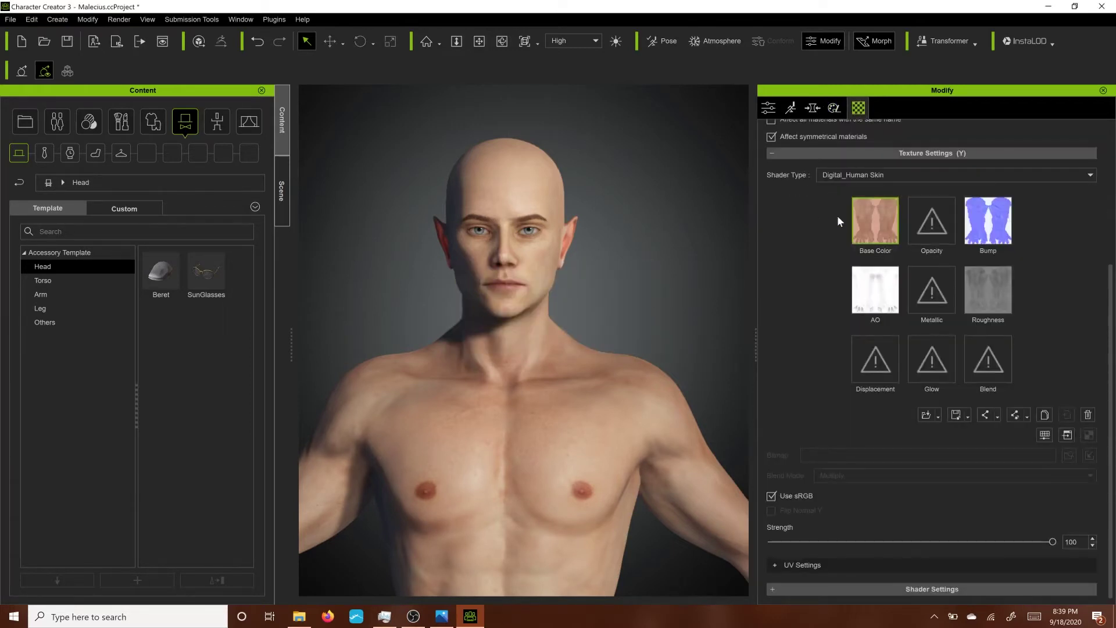
scroll(838, 215, up, 5)
click(820, 234)
scroll(805, 502, down, 5)
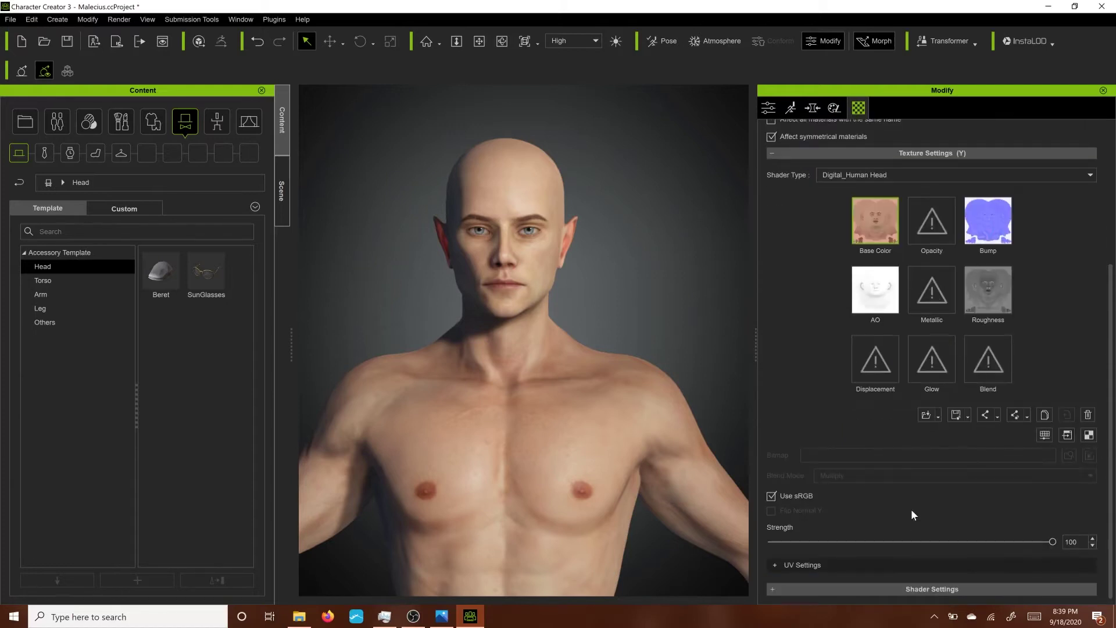
scroll(847, 492, up, 5)
- Adjust the head's Base Color texture to Hue 100, Saturation -45 and Brightness 0
right_click(884, 433)
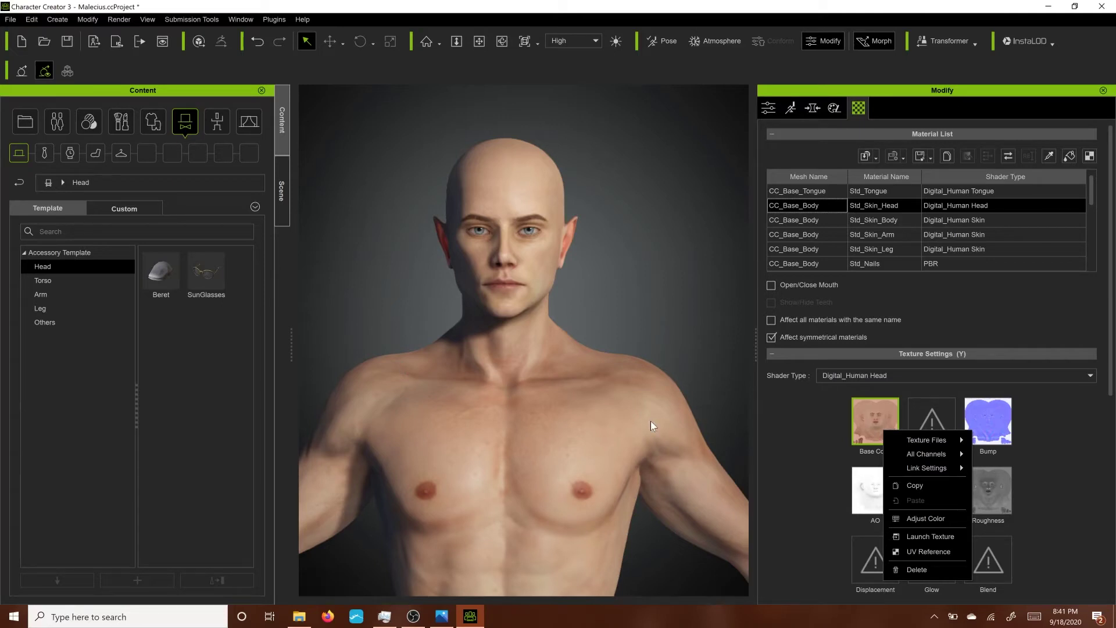
click(926, 518)
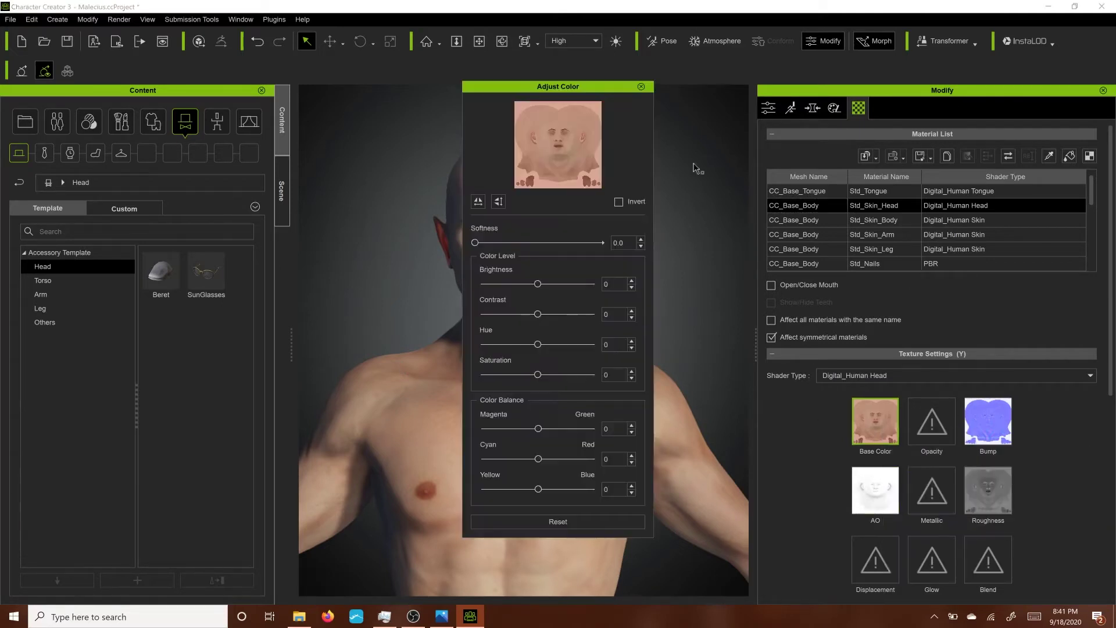
drag(558, 89, 747, 118)
drag(725, 375, 781, 376)
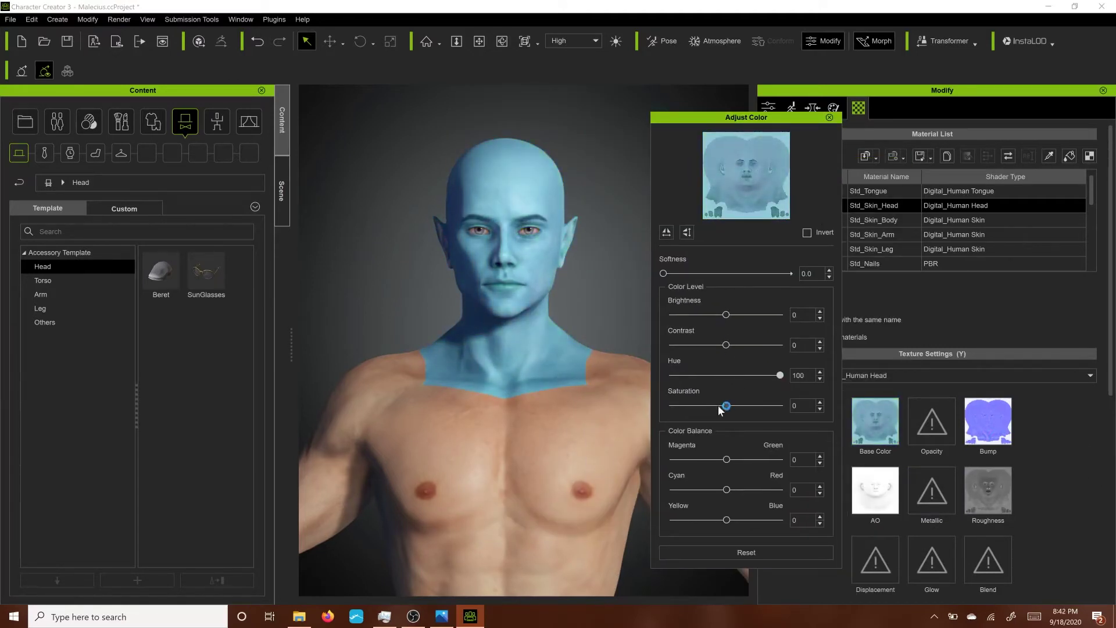
drag(726, 405, 702, 405)
drag(725, 316, 728, 317)
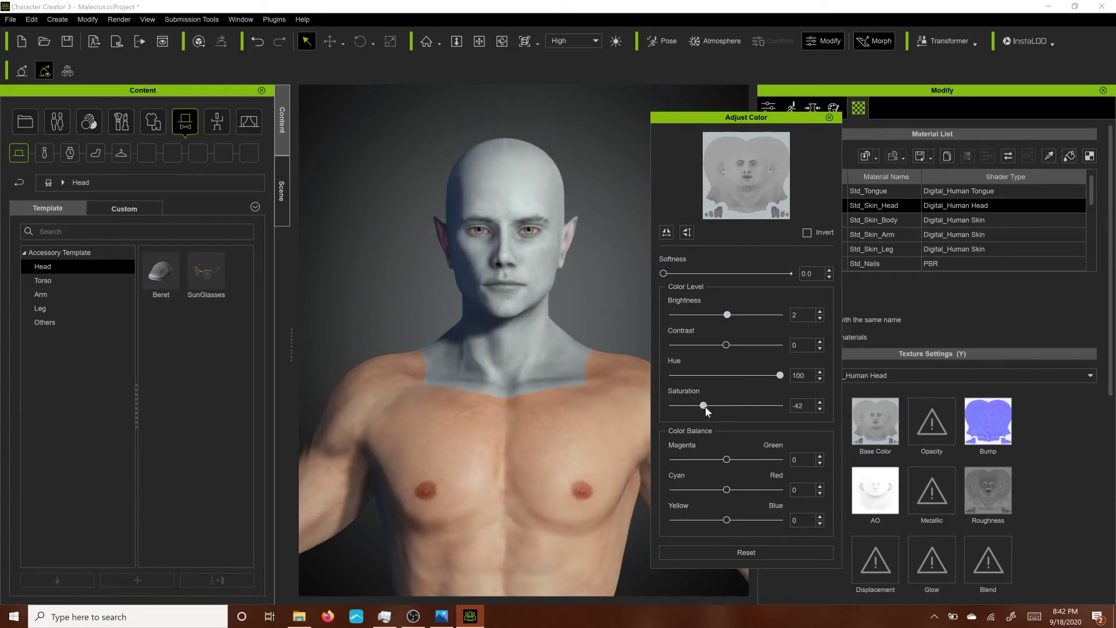
click(820, 318)
click(820, 318)
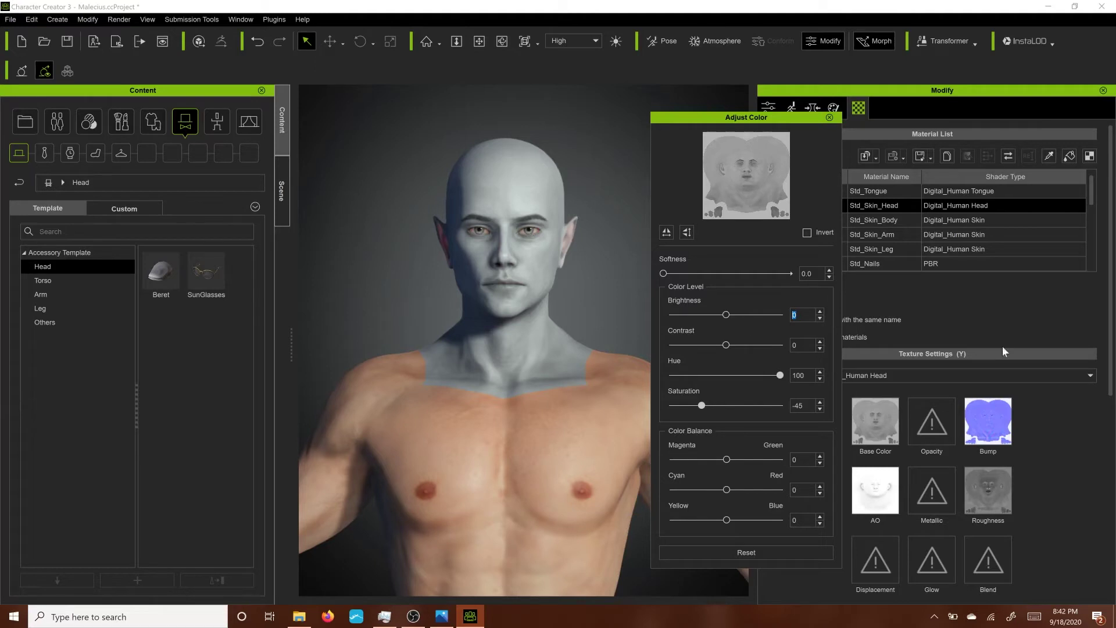
click(1024, 321)
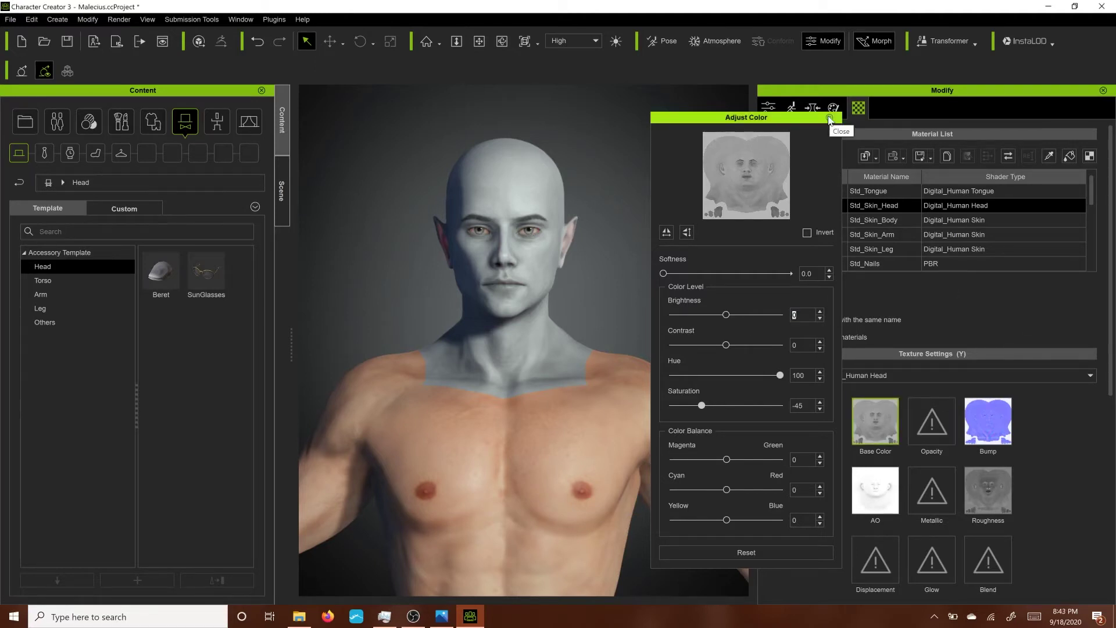
click(830, 118)
- Adjust the Base Color texture of the Std_Skin_Body material to Hue 100 and Saturation -45
click(820, 220)
right_click(879, 421)
click(924, 511)
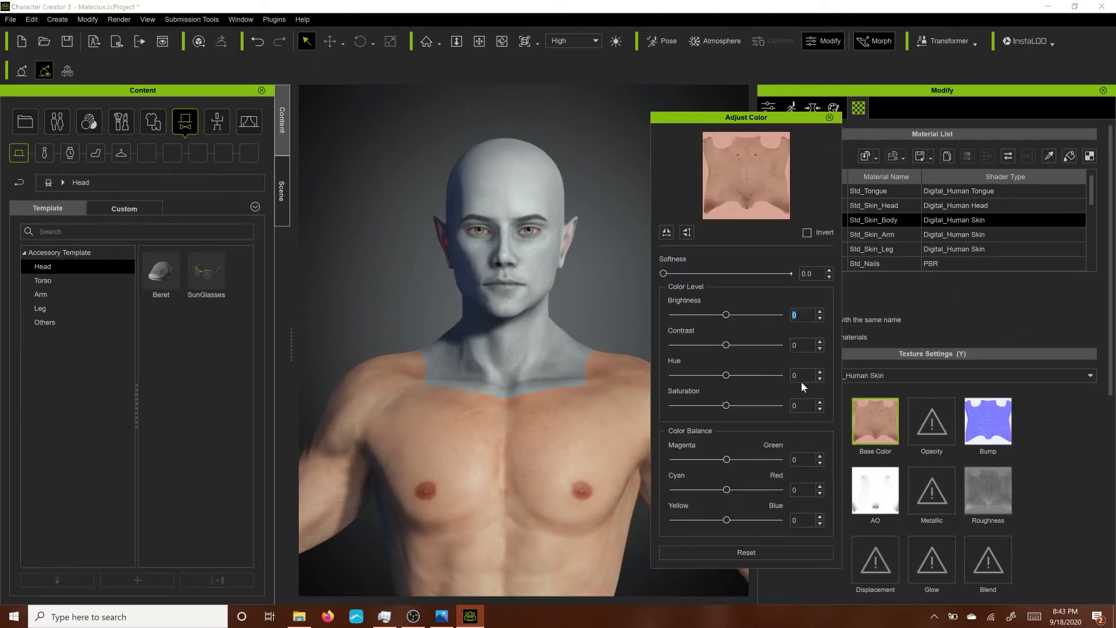
drag(726, 375, 780, 376)
drag(707, 409, 701, 409)
click(1041, 441)
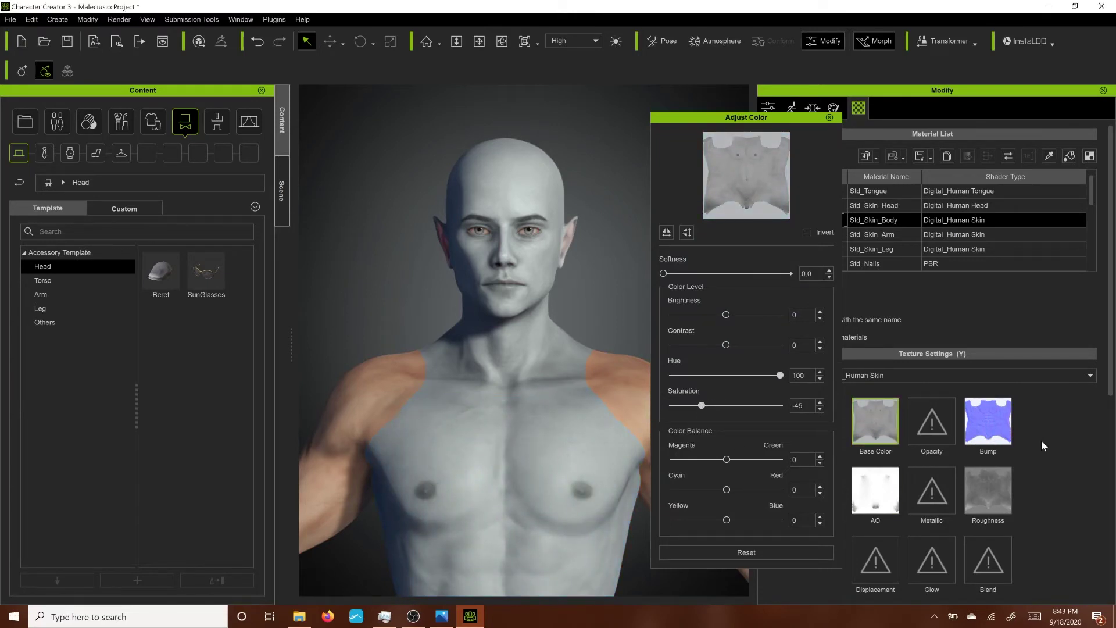
- Recolor the Base Color texture of the Std_Skin_Arm material with Hue 100 and a reduced Saturation that matches the body
click(830, 118)
click(872, 235)
right_click(878, 421)
click(924, 482)
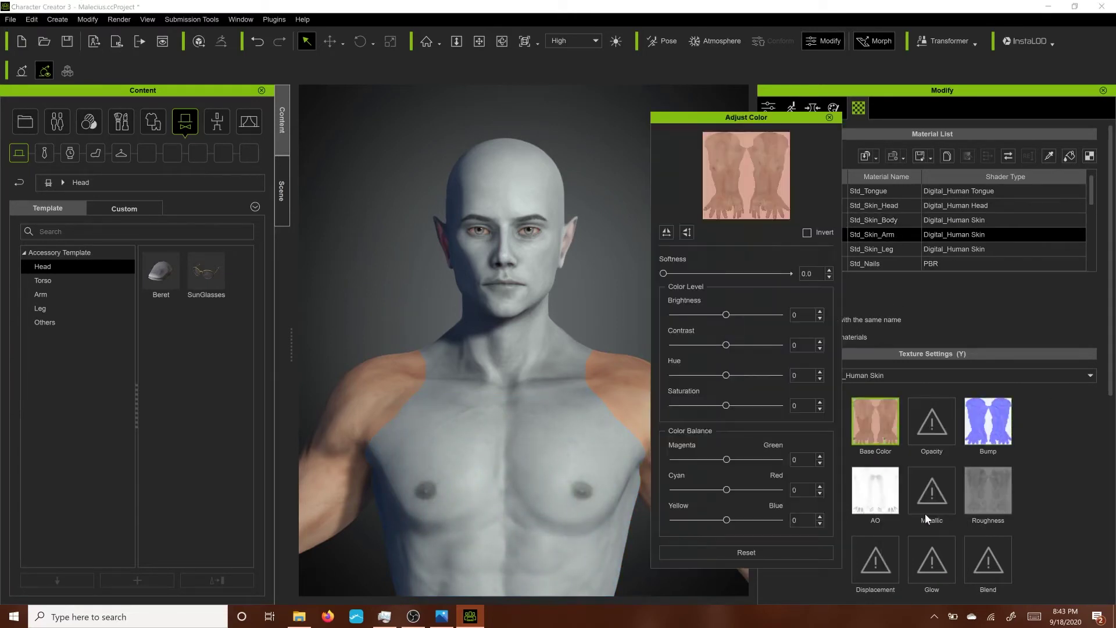
drag(726, 405, 712, 407)
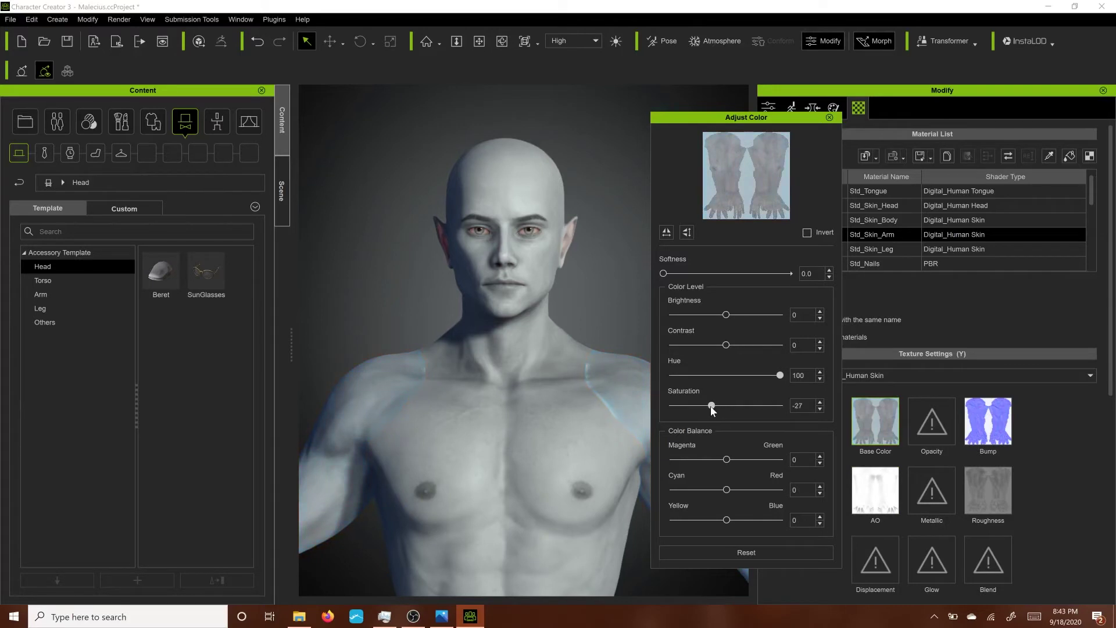
- Adjust the Base Color texture of the Std_Skin_Leg material to Hue 100 and Saturation -45
click(913, 249)
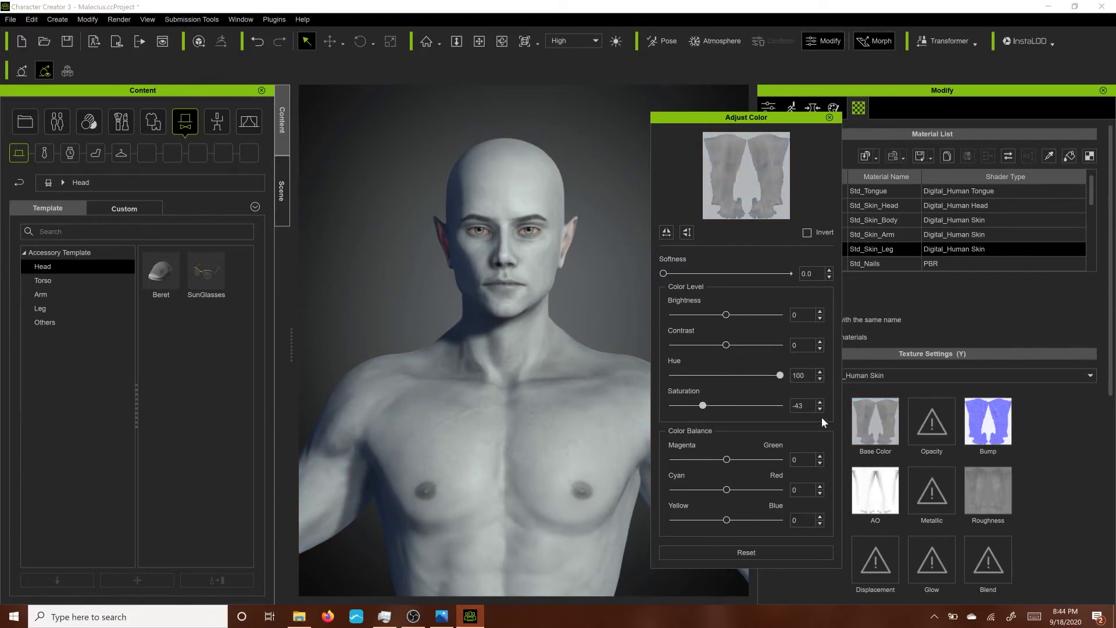
click(820, 410)
click(820, 409)
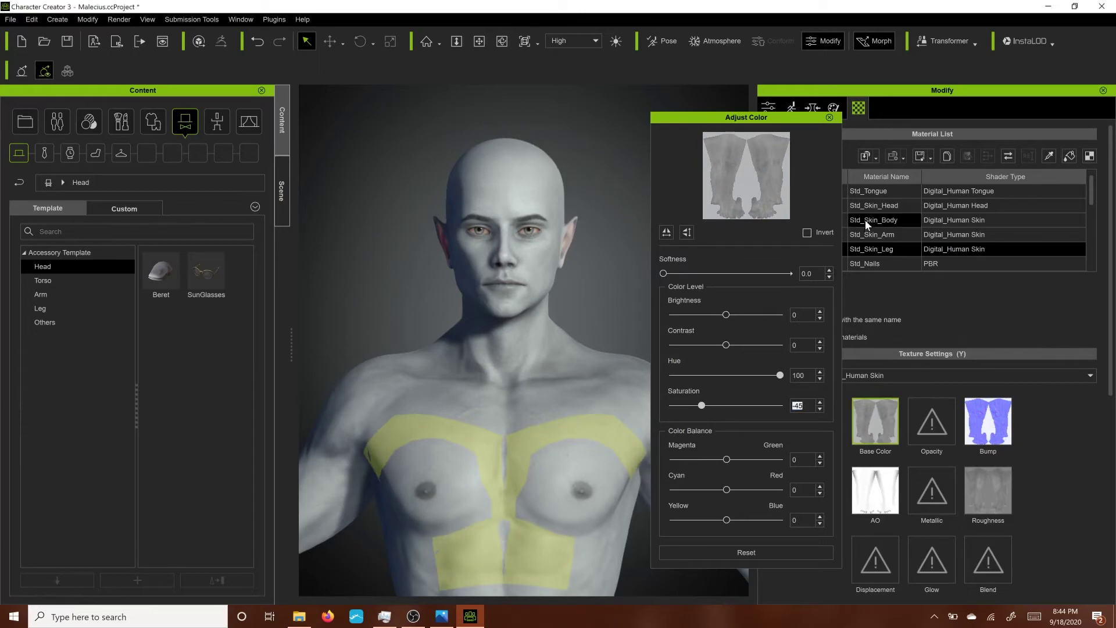
- Try a Contrast of 20 on the Std_Skin_Head Base Color texture and return it to 0
click(907, 205)
drag(726, 344, 735, 345)
scroll(600, 294, up, 5)
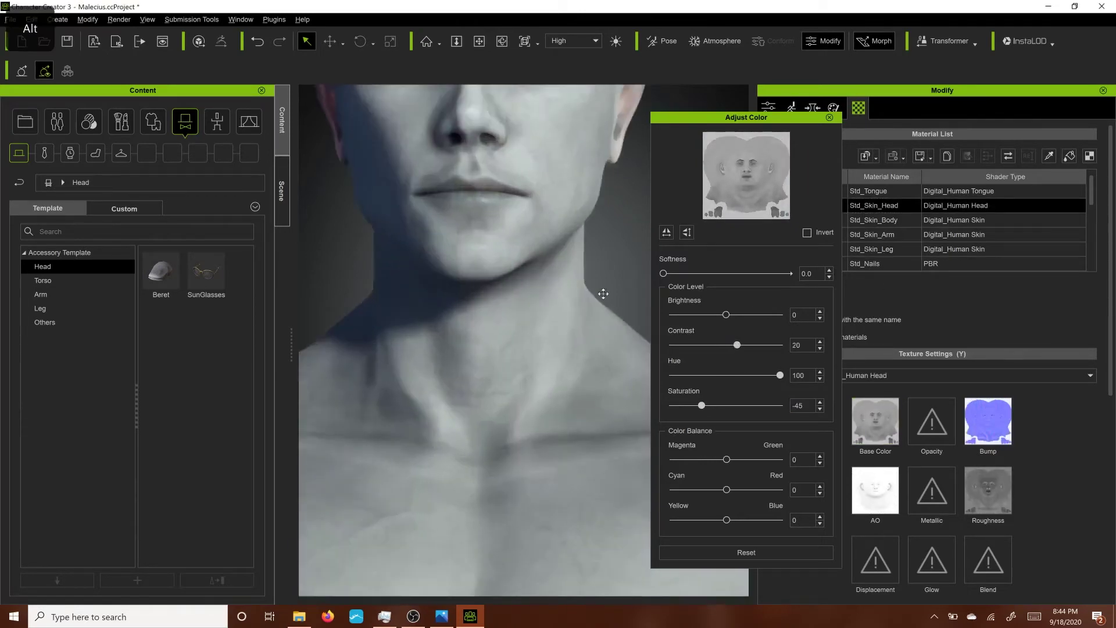
alt+middle_drag(601, 294, 590, 418)
mouse_move(737, 346)
mouse_down()
mouse_move(689, 348)
mouse_move(725, 348)
mouse_up()
scroll(602, 350, down, 5)
alt+drag(602, 351, 646, 378)
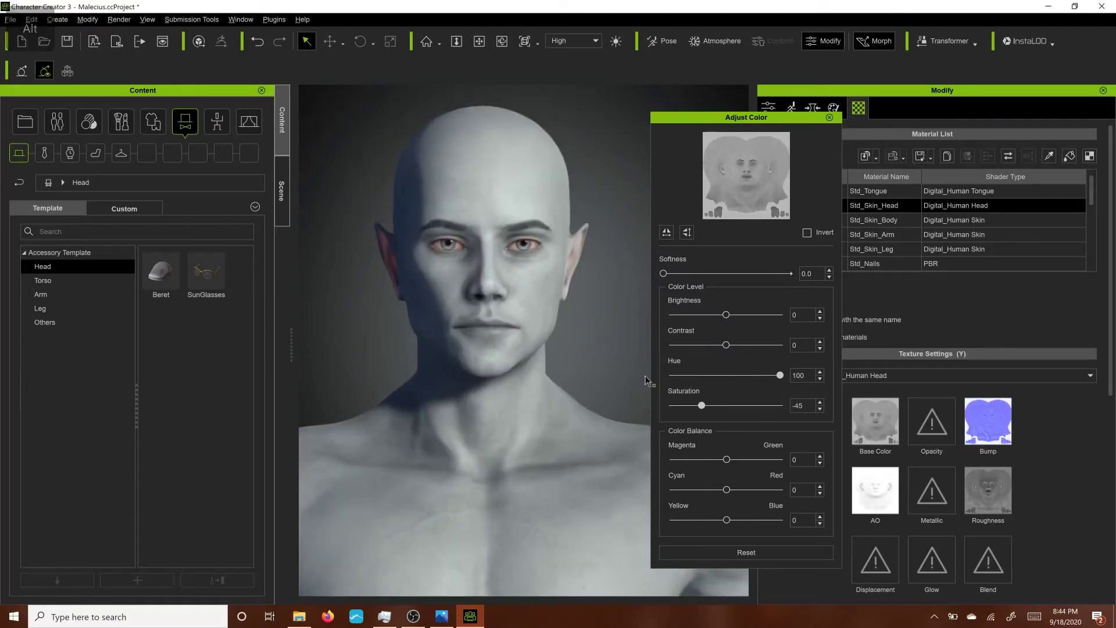
click(829, 118)
alt+drag(643, 282, 692, 287)
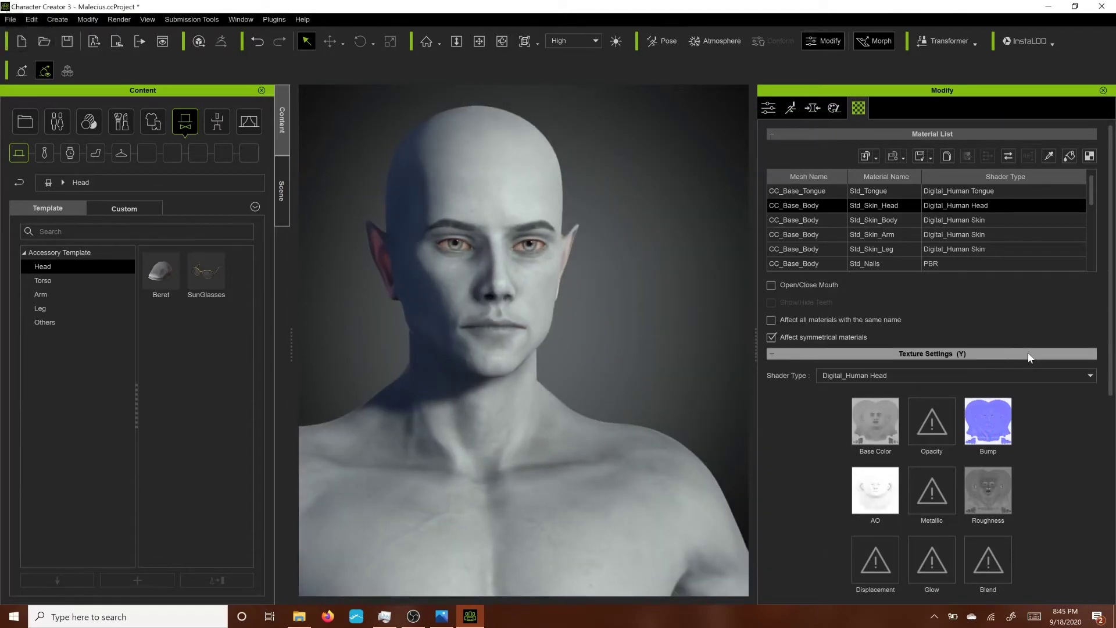
click(875, 422)
scroll(633, 341, down, 2)
mouse_move(389, 330)
alt+mouse_down()
mouse_move(335, 333)
mouse_move(384, 327)
alt+mouse_up()
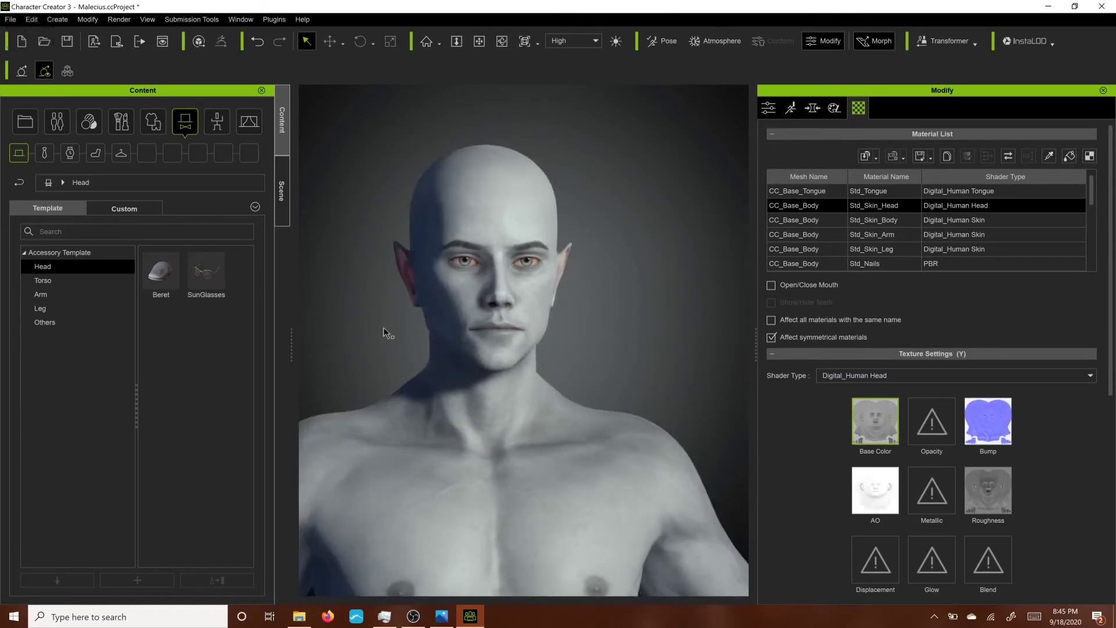
alt+drag(681, 305, 655, 319)
alt+drag(657, 364, 608, 366)
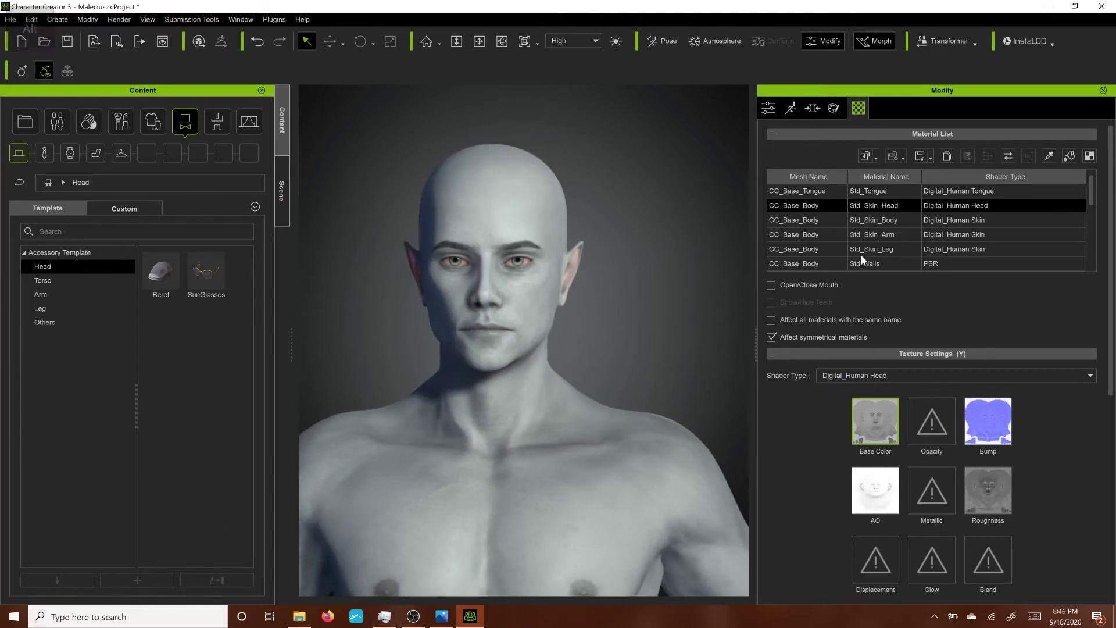
- Try lightening the iris by adjusting the cornea material's Base Color texture to Brightness 30 and Contrast -45
scroll(860, 255, down, 5)
click(883, 229)
right_click(877, 392)
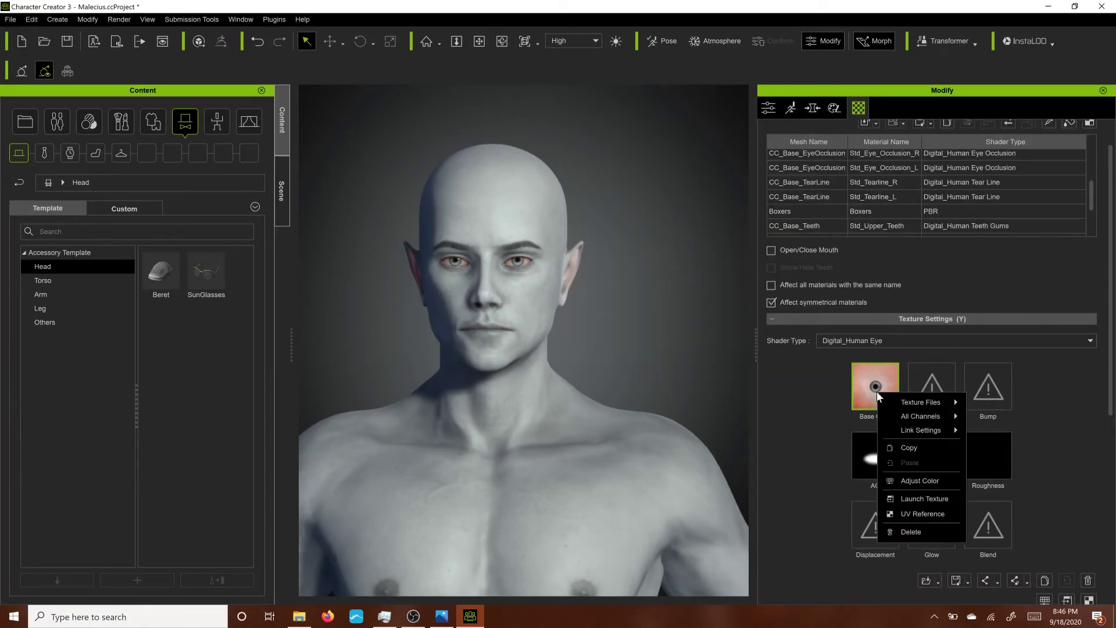
click(930, 481)
drag(726, 316, 702, 345)
scroll(594, 399, up, 3)
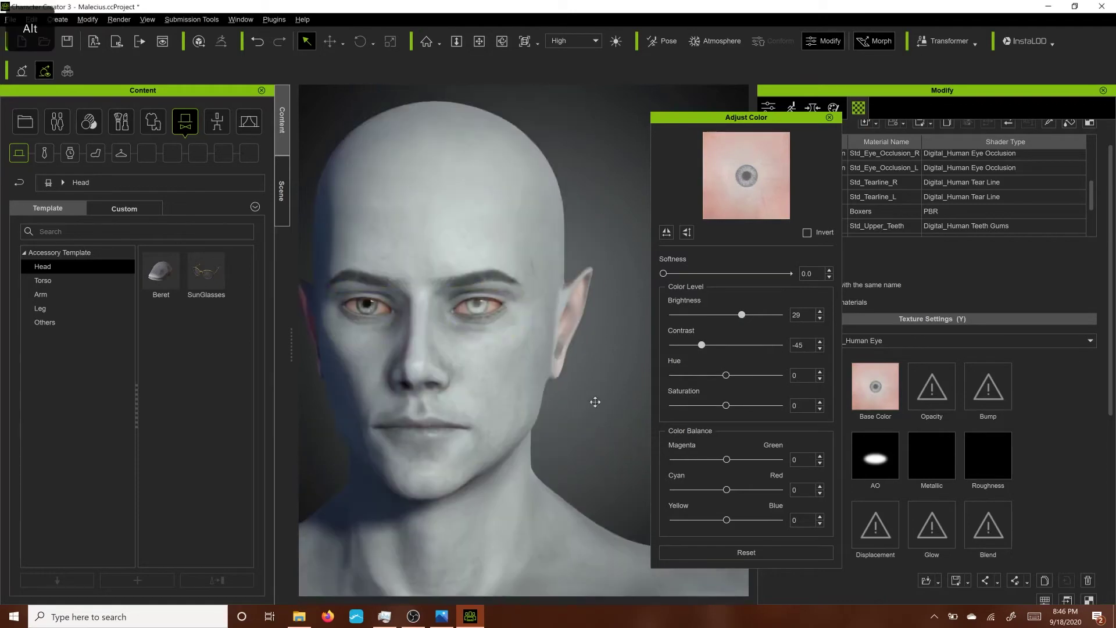
click(819, 311)
scroll(500, 304, up, 5)
alt+right_drag(500, 304, 556, 359)
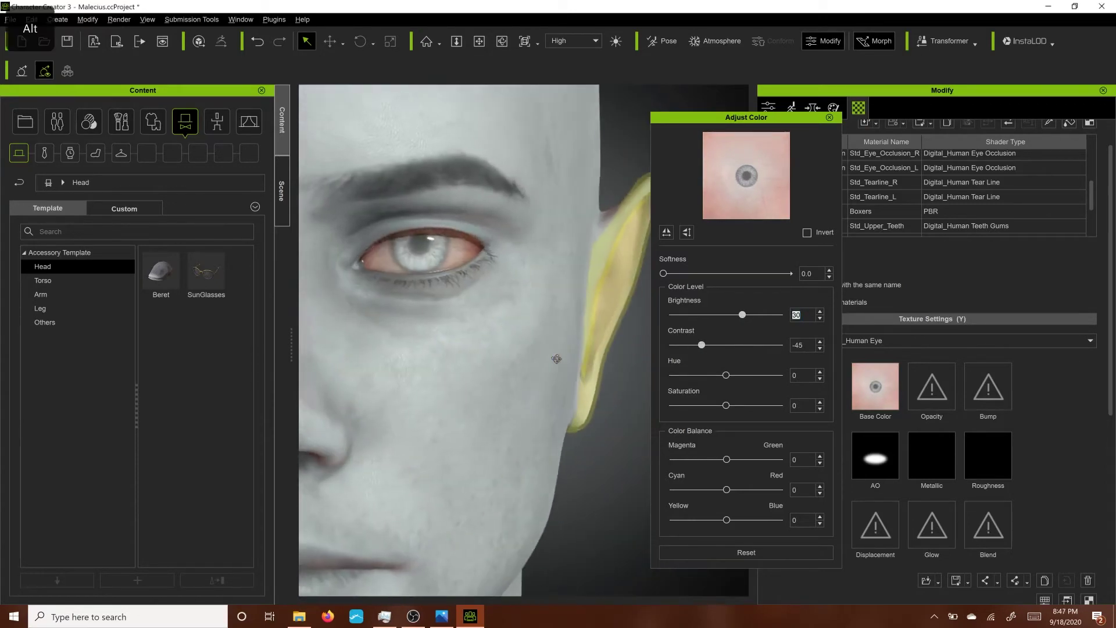
- Try Brightness 35 and Contrast -40 on the PBR eye material's Base Color texture and check the eye up close
mouse_move(726, 375)
mouse_down()
mouse_move(780, 379)
mouse_move(727, 378)
mouse_up()
drag(792, 134, 700, 138)
scroll(815, 183, down, 3)
click(816, 183)
drag(632, 318, 611, 352)
scroll(510, 324, down, 5)
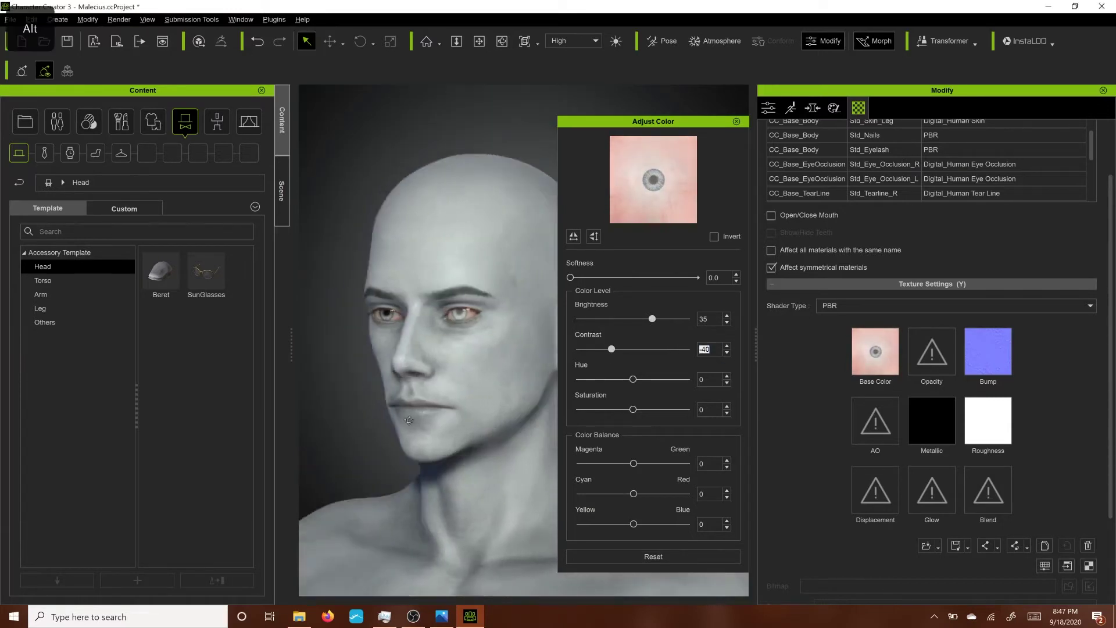
scroll(511, 324, up, 5)
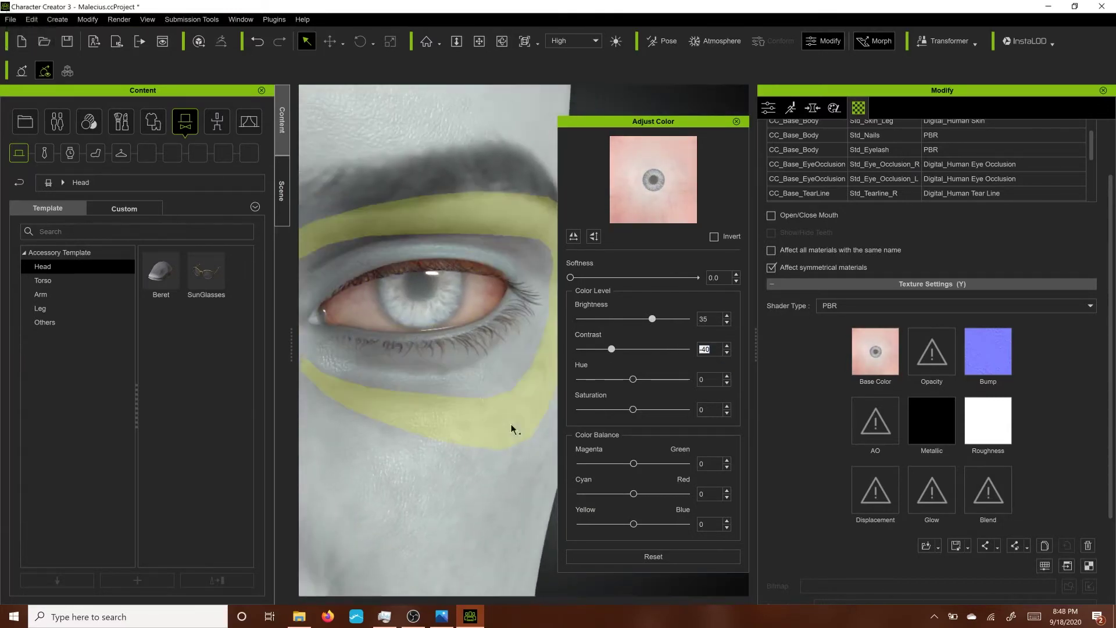
- Return the Brightness and Contrast of the eye and cornea Base Color textures to 0
drag(612, 349, 633, 318)
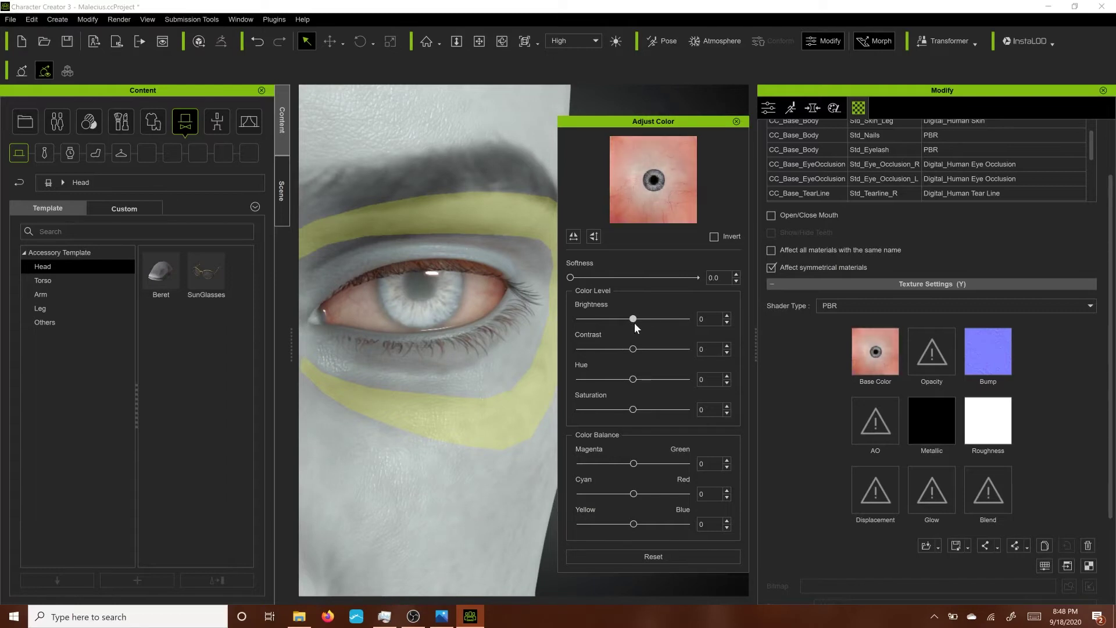
click(812, 179)
click(803, 165)
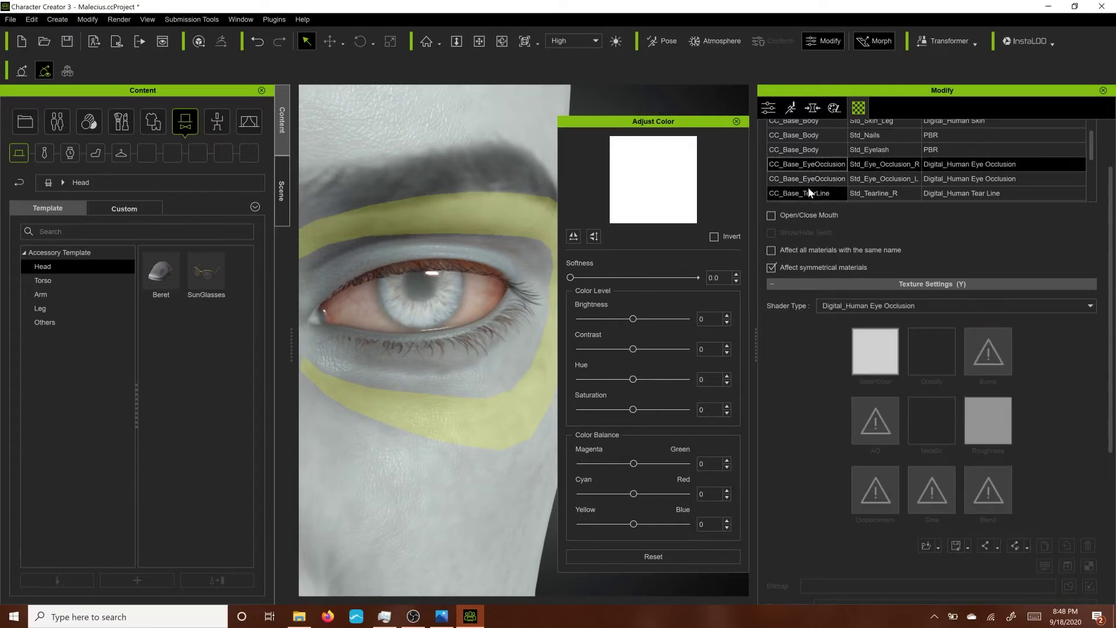
scroll(803, 191, down, 2)
click(795, 192)
scroll(796, 191, up, 2)
scroll(809, 180, down, 1)
click(812, 168)
scroll(809, 189, down, 2)
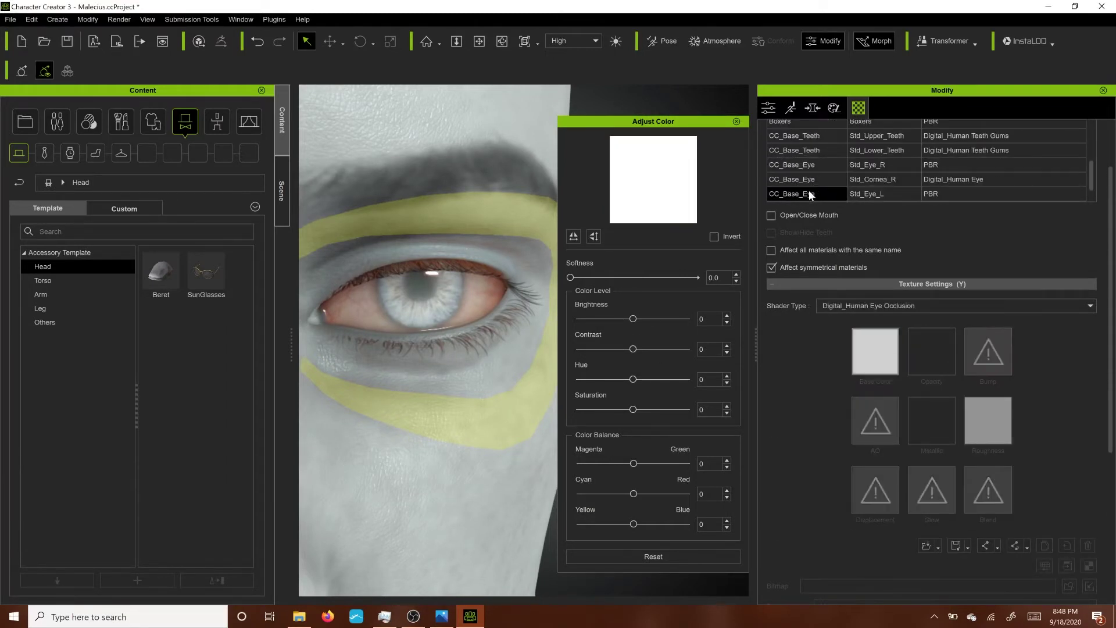
click(808, 192)
drag(633, 319, 650, 319)
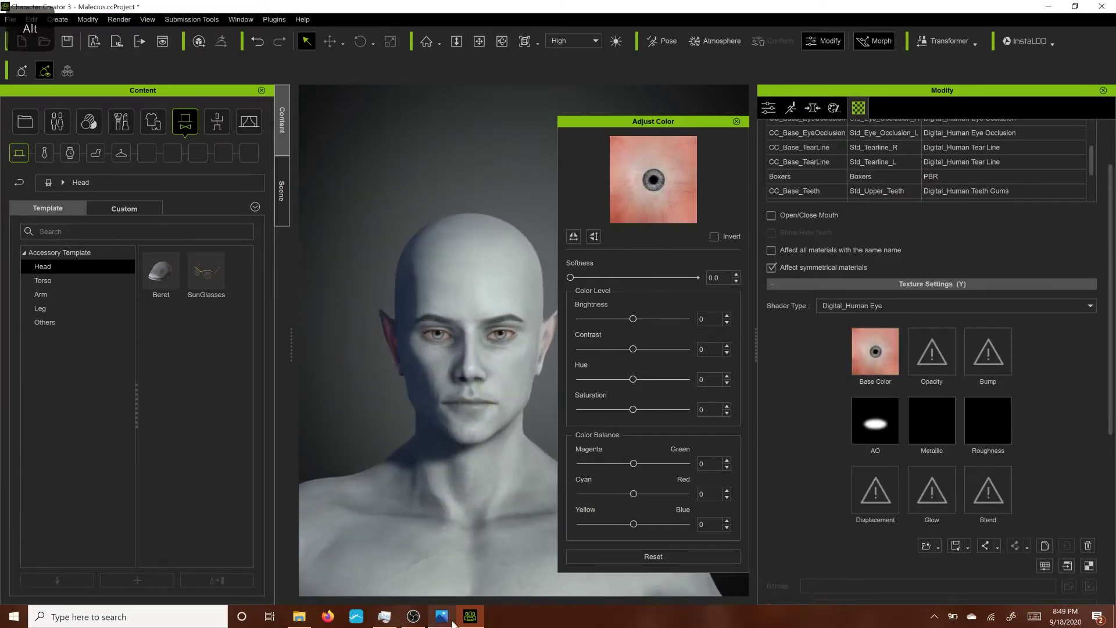
click(472, 618)
click(471, 618)
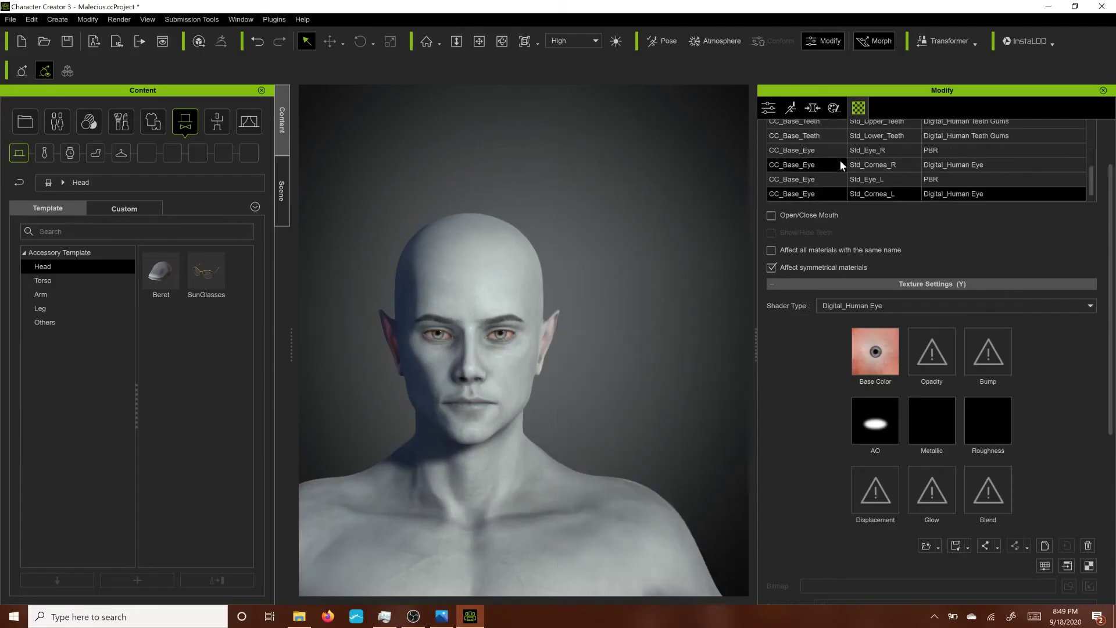
- Adjust the Std_Eyelash Base Color texture to Hue 100, Brightness -12 and Saturation -36
scroll(898, 264, up, 3)
scroll(898, 264, up, 3)
click(864, 234)
right_click(884, 425)
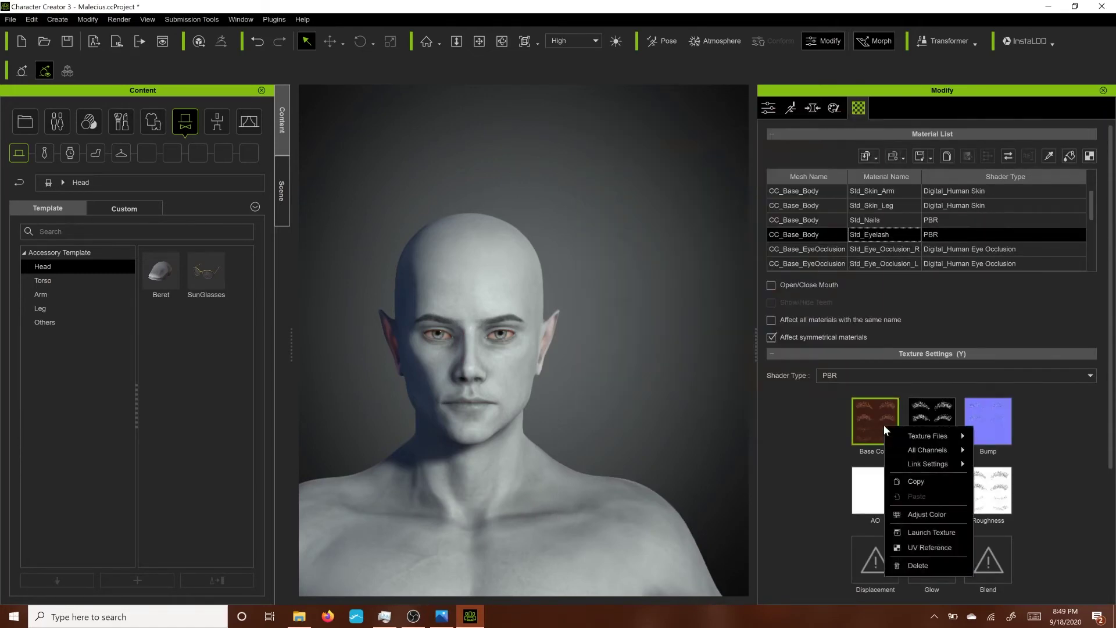
click(925, 513)
drag(633, 379, 717, 389)
drag(634, 318, 622, 321)
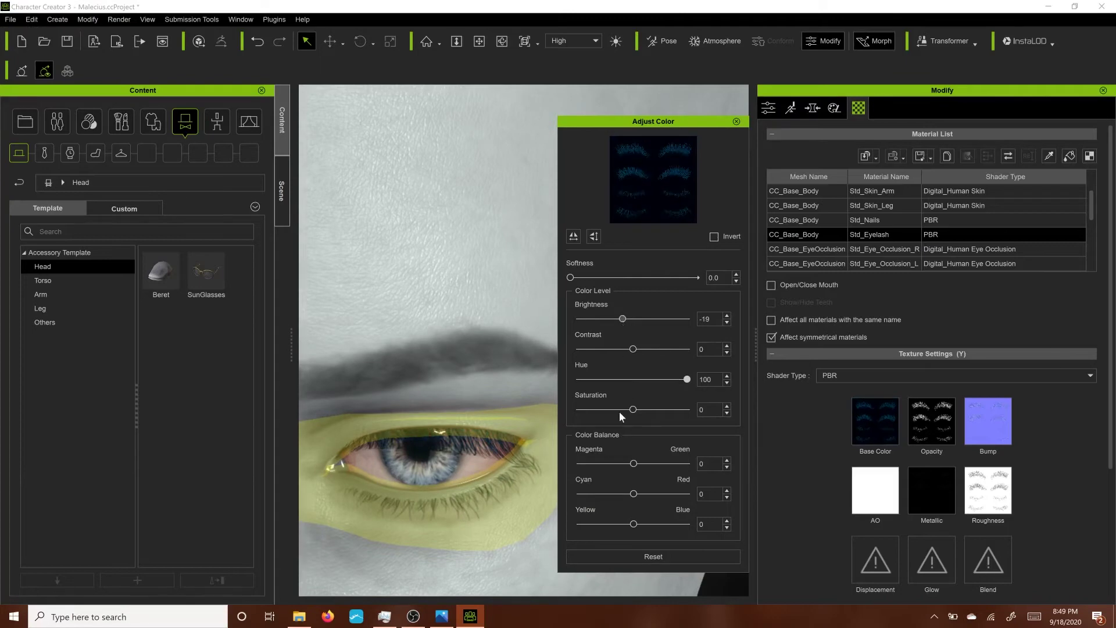
drag(619, 410, 613, 410)
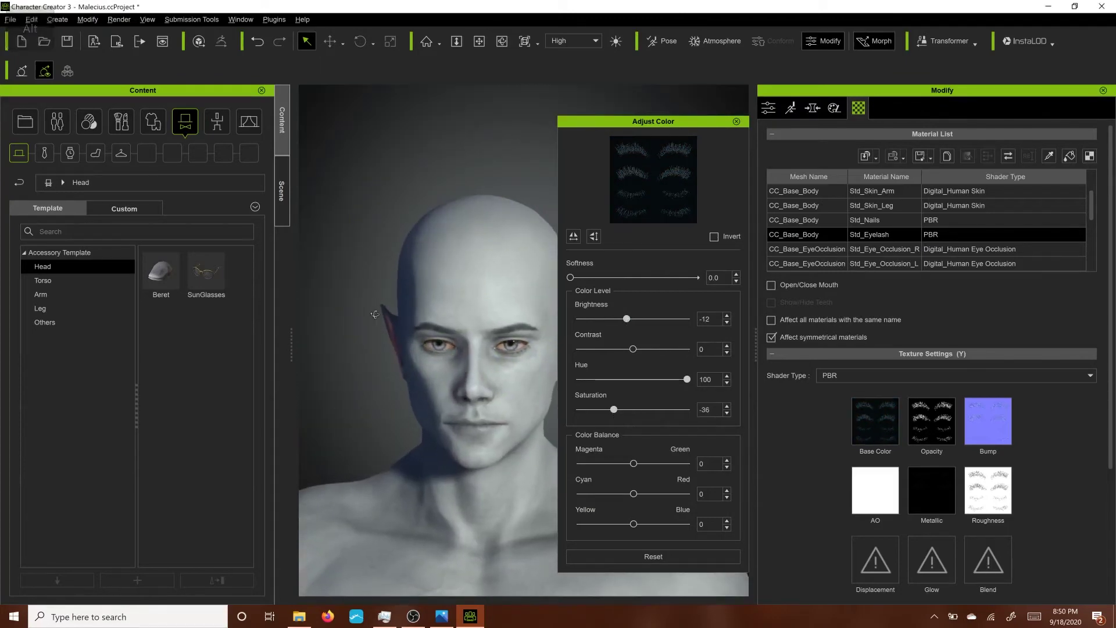
click(471, 616)
click(472, 618)
click(744, 122)
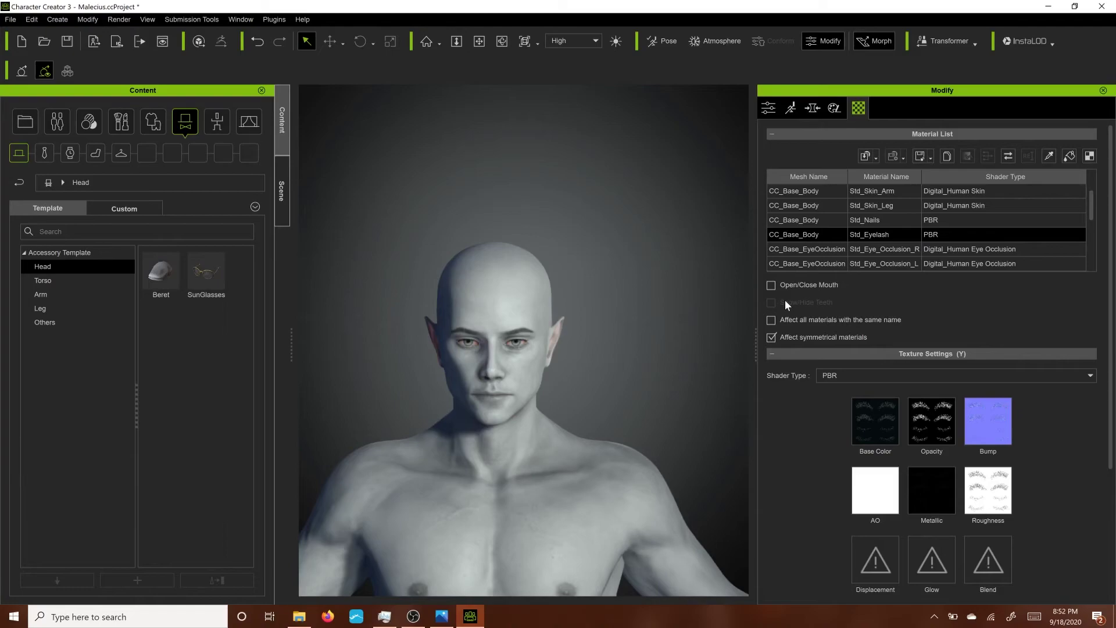
- Compare the character with the reference picture and inspect the recolored skin across the whole body
click(441, 616)
click(470, 616)
click(875, 421)
scroll(618, 406, down, 5)
alt+drag(618, 406, 615, 386)
scroll(616, 386, down, 4)
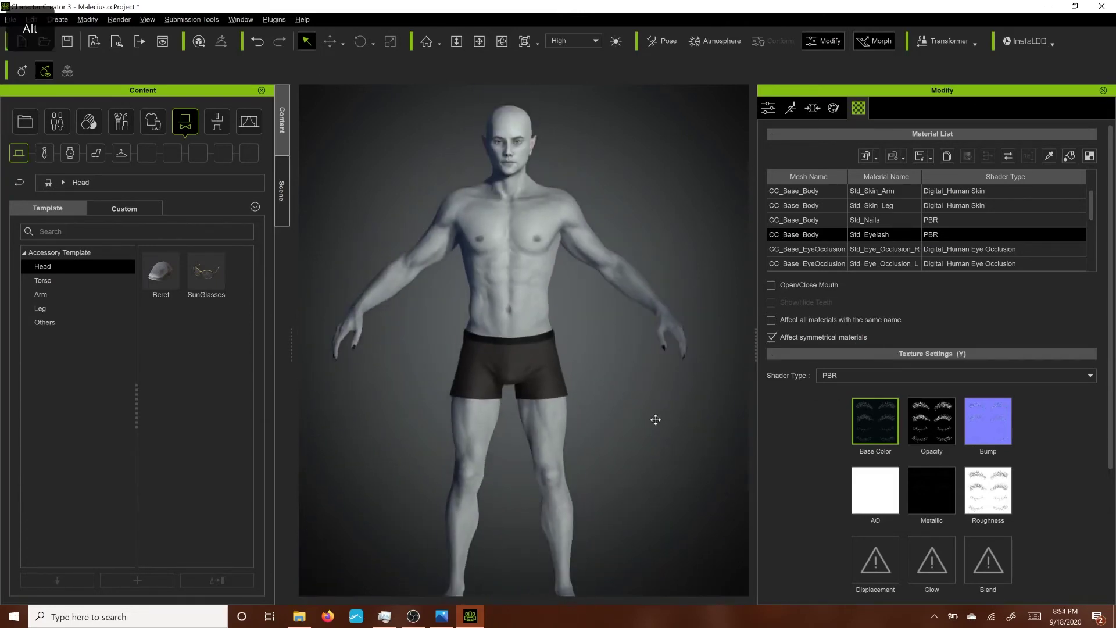
alt+right_drag(655, 419, 612, 482)
alt+drag(615, 485, 661, 541)
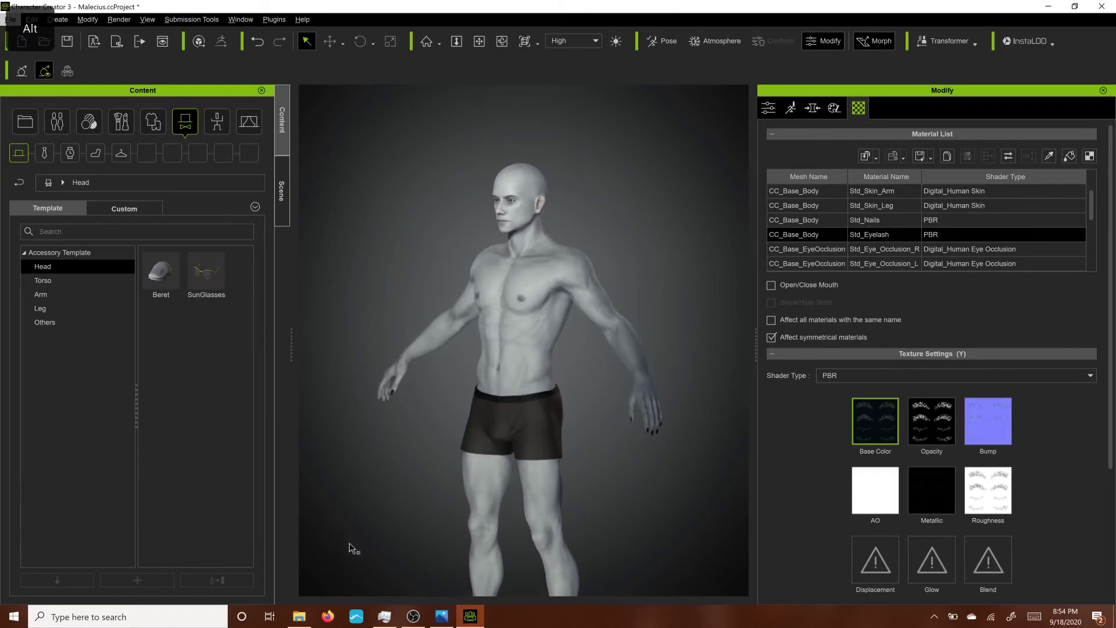
alt+middle_drag(351, 546, 424, 433)
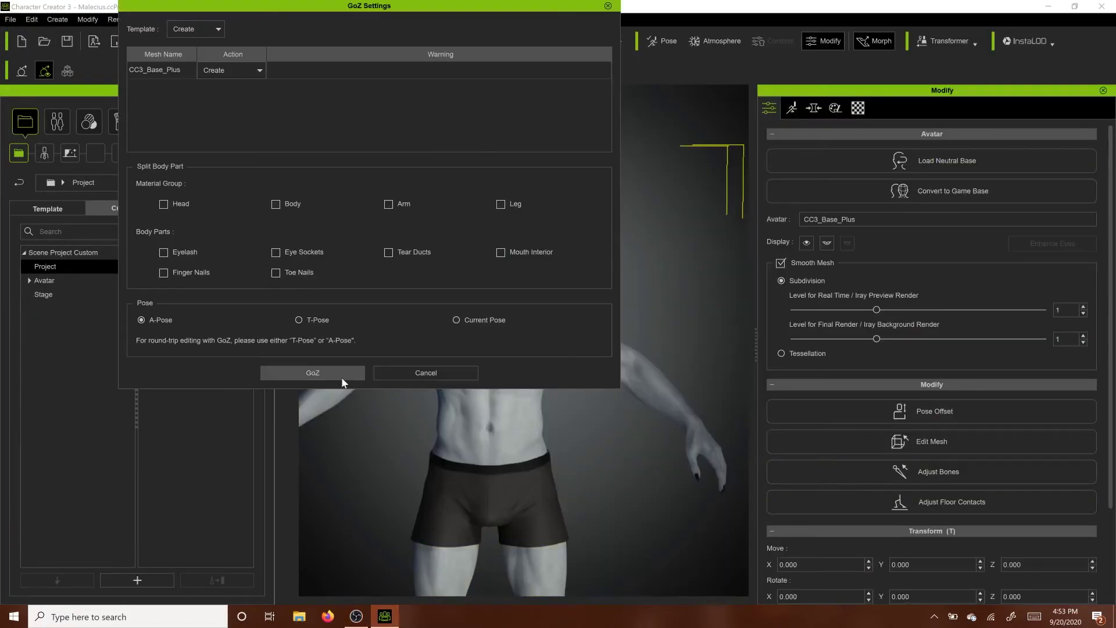
- Send the character to ZBrush through GoZ with the Create template in A-Pose, and hide LightBox there
click(341, 377)
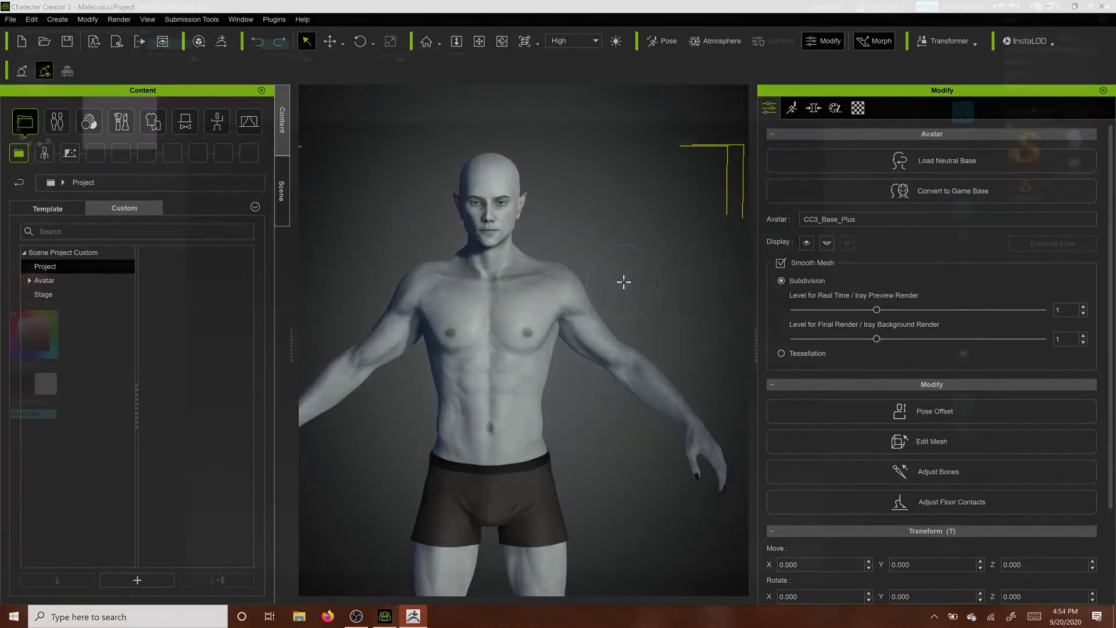
click(648, 353)
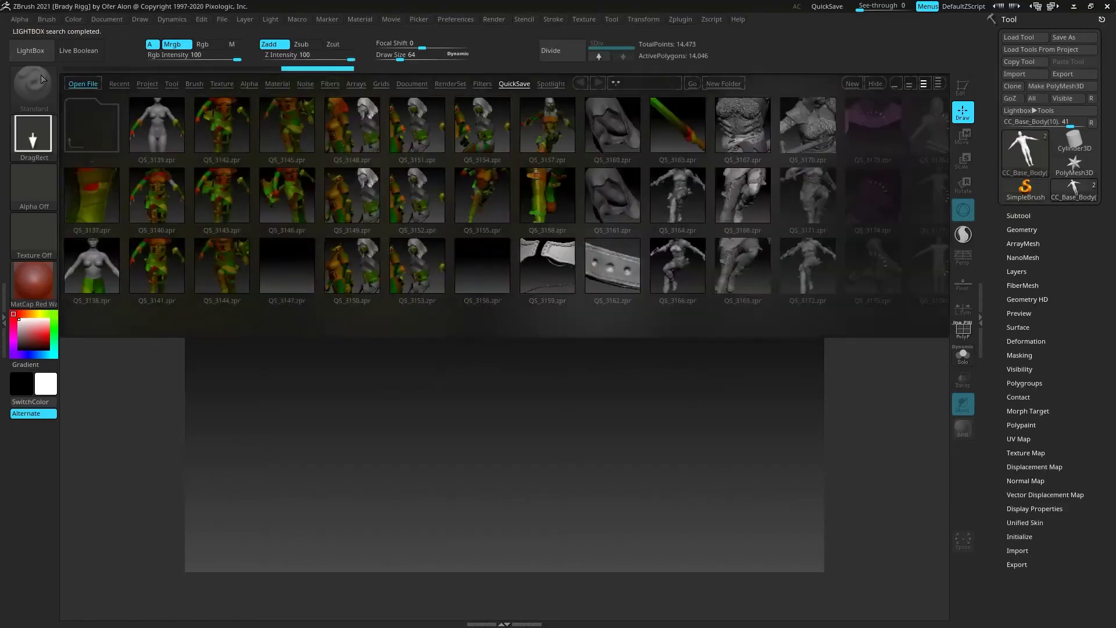
click(30, 51)
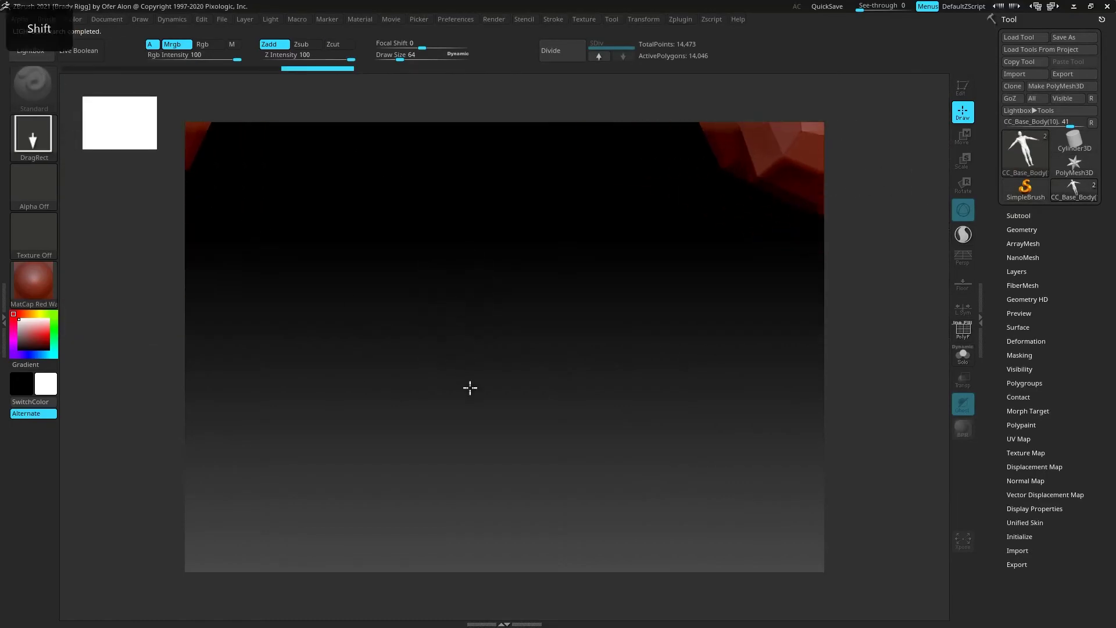
- Enlarge the document canvas and place the body on it again in edit mode with the MatCap Gray material
mouse_move(107, 19)
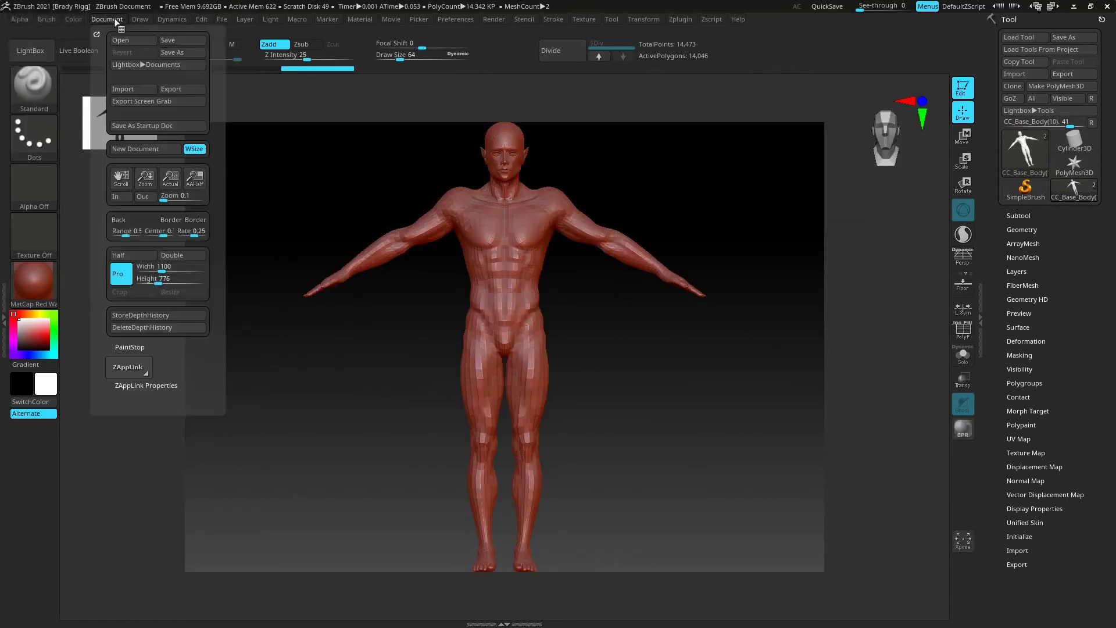
click(175, 267)
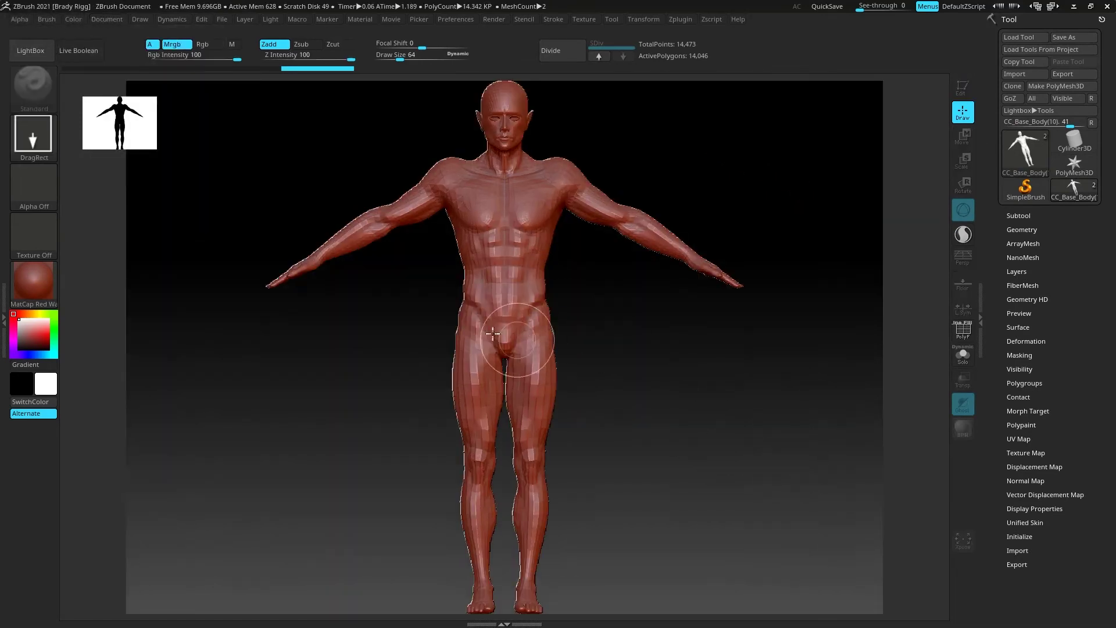
key(ctrl+n)
drag(478, 358, 486, 375)
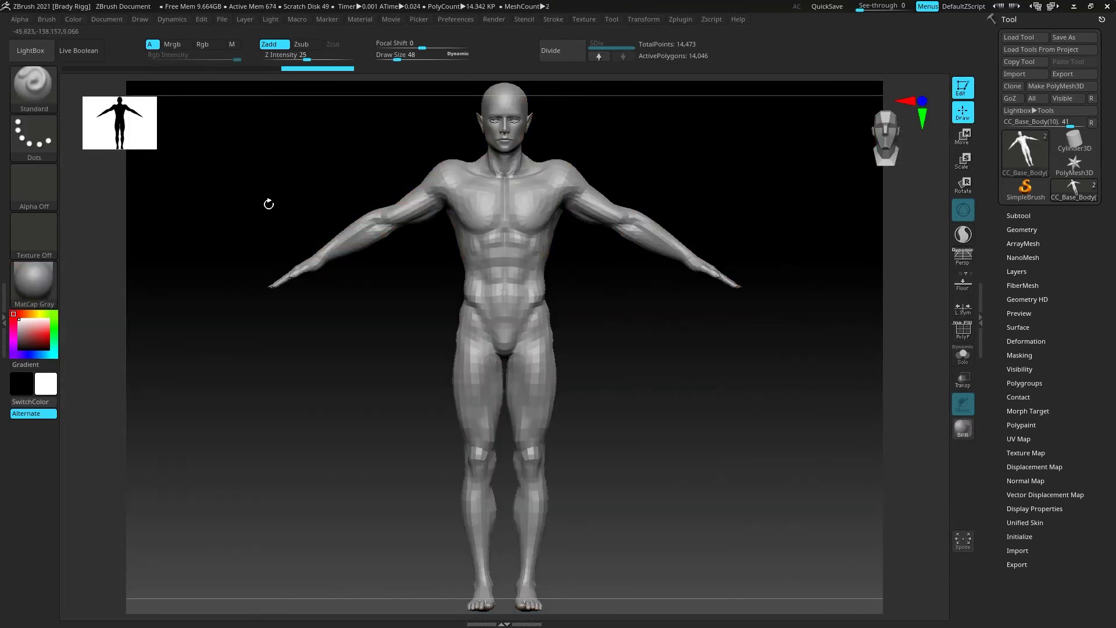
- Choose the Move brush for work on the head in side view, look into the Performance preferences and enlarge the brush
shift+drag(270, 204, 654, 452)
key(b)
key(m)
key(v)
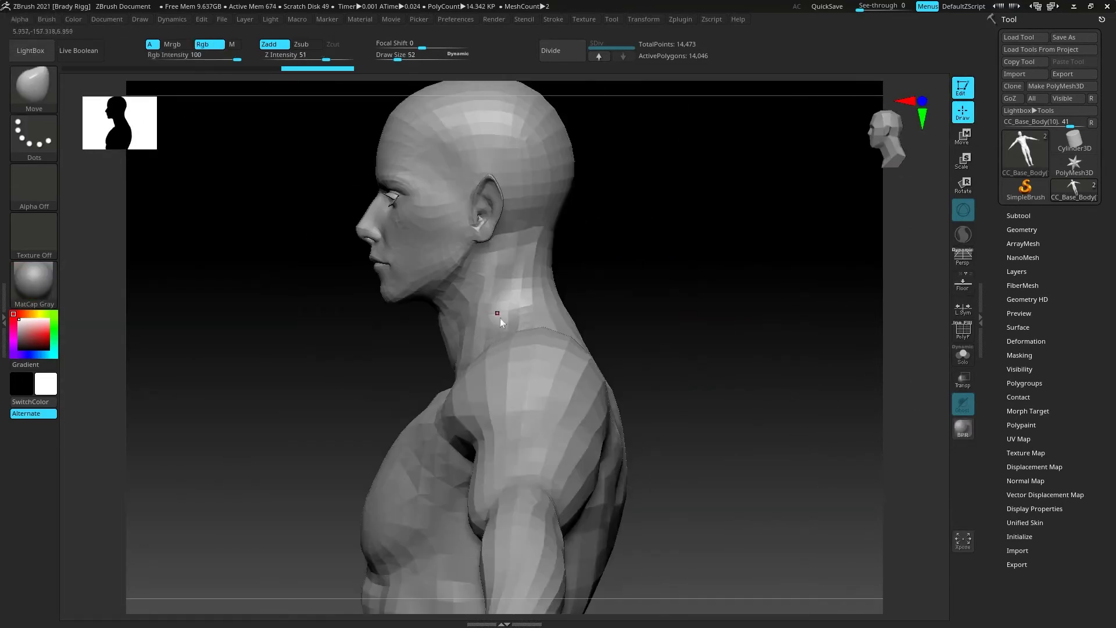
click(456, 19)
click(491, 298)
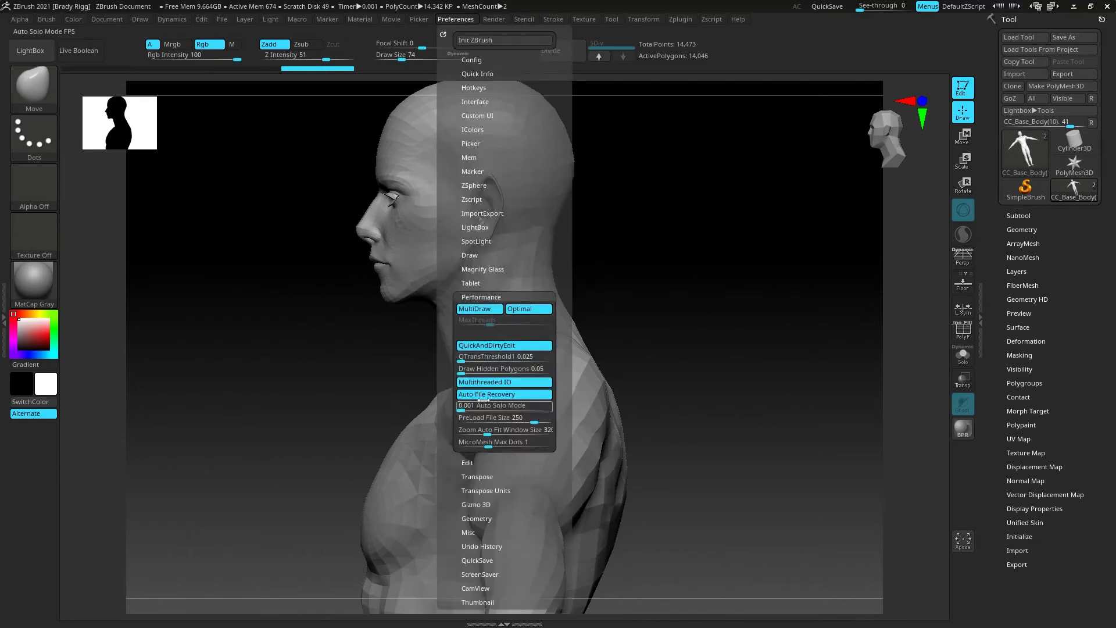
click(491, 298)
click(486, 255)
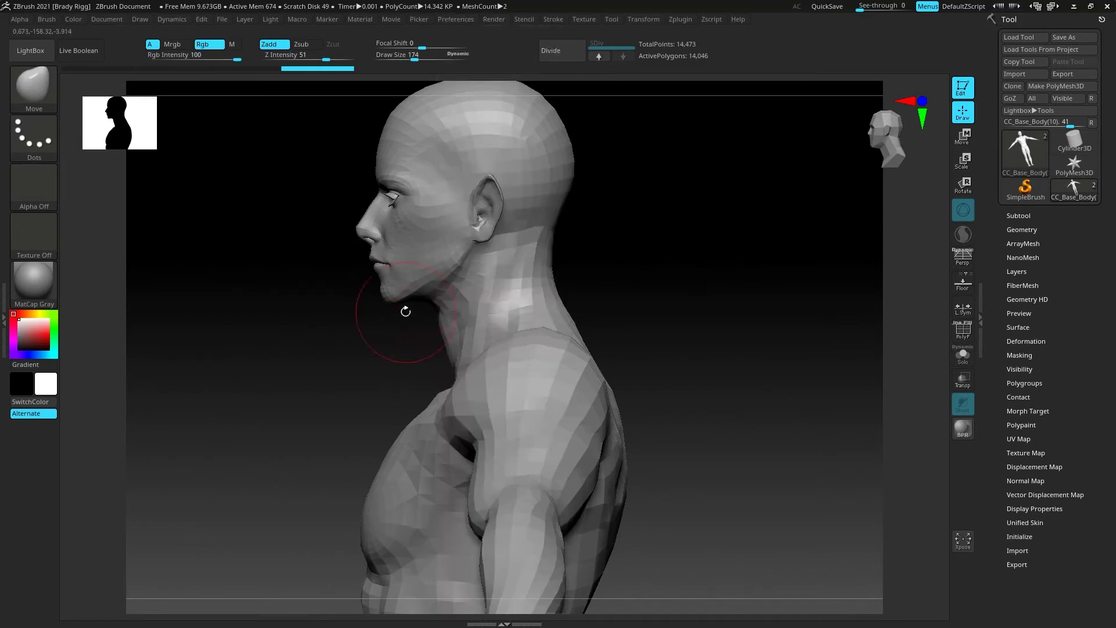
alt+drag(708, 315, 707, 282)
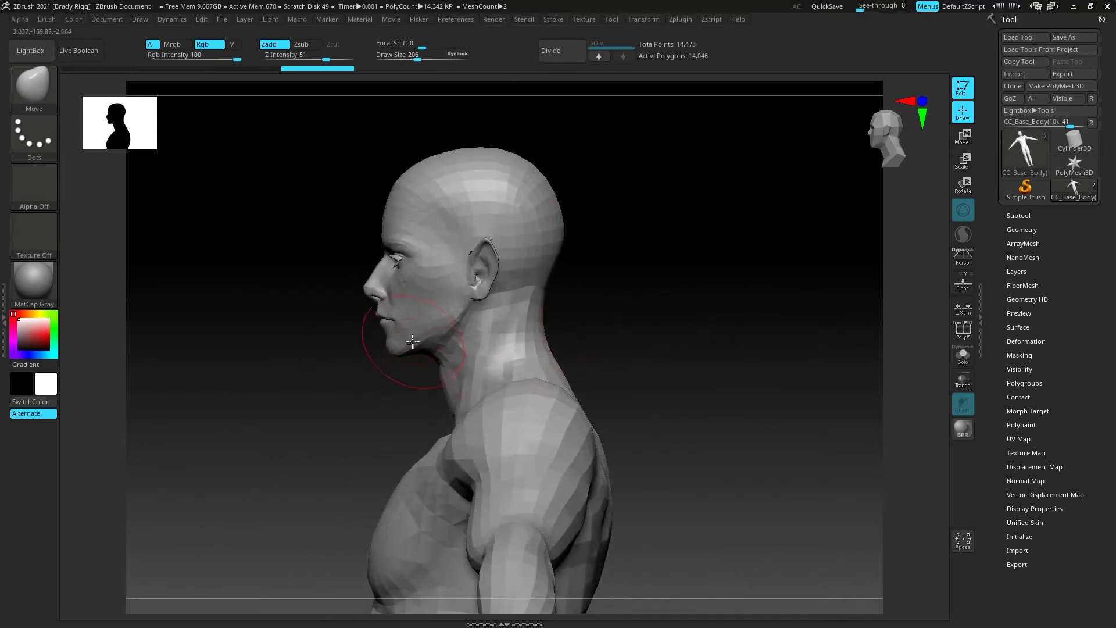
- Undo the last Move brush strokes on the head and close ZBrush
mouse_move(698, 225)
shift+mouse_down()
mouse_move(661, 275)
mouse_move(651, 249)
mouse_move(686, 261)
shift+mouse_up()
key(ctrl+z)
key(ctrl+z)
key(ctrl+z)
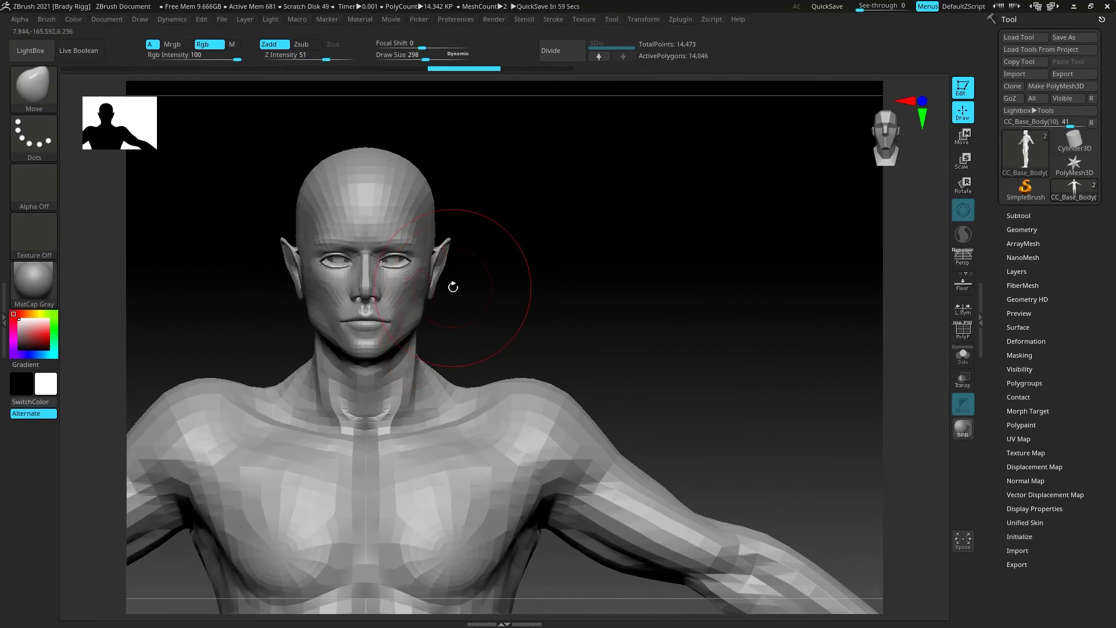
click(1107, 6)
click(578, 347)
- Undo the last change in Character Creator and inspect the character's head and neck in profile and three-quarter view
scroll(588, 254, up, 2)
alt+drag(588, 254, 616, 309)
alt+right_drag(616, 309, 494, 349)
scroll(628, 385, up, 5)
alt+drag(347, 378, 457, 420)
key(ctrl+z)
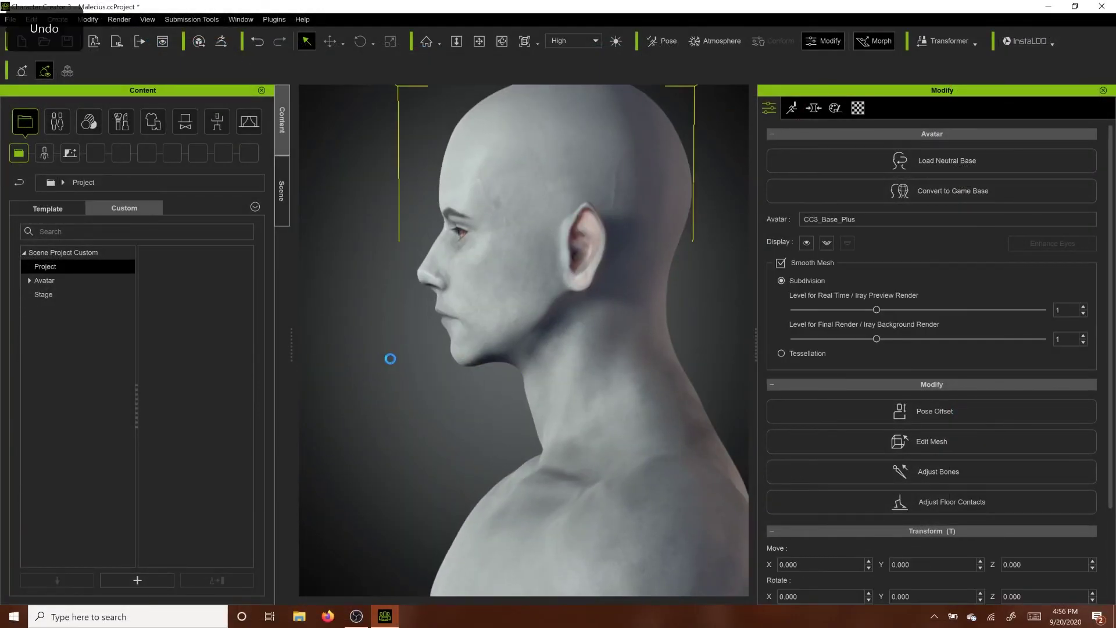
alt+right_drag(393, 359, 660, 337)
alt+drag(660, 337, 663, 393)
middle_drag(662, 393, 662, 342)
alt+drag(274, 391, 404, 388)
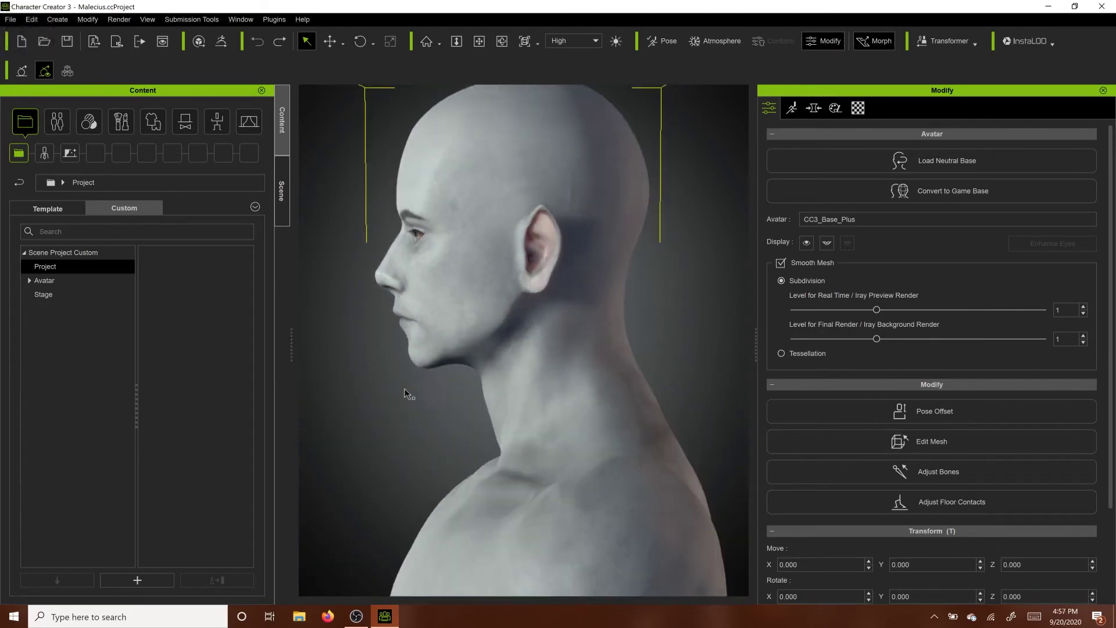
alt+drag(672, 306, 749, 312)
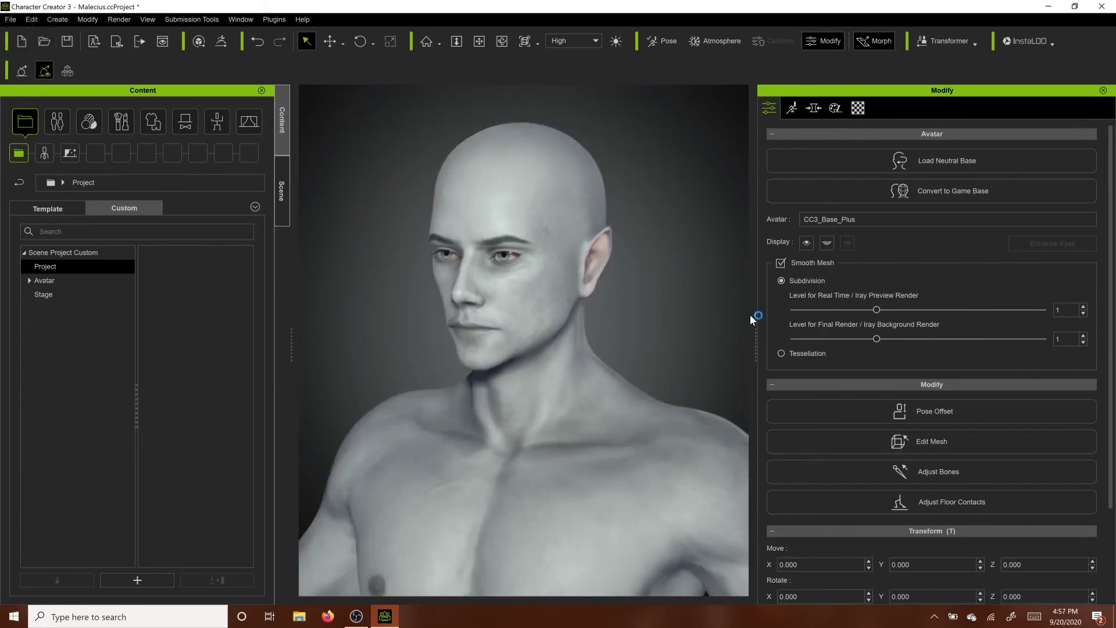
- Open Malecius_Base_001.zpr in ZBrush from the Zbrush folder inside Malecius_Abyss\Scenes
click(300, 616)
click(101, 302)
double_click(192, 295)
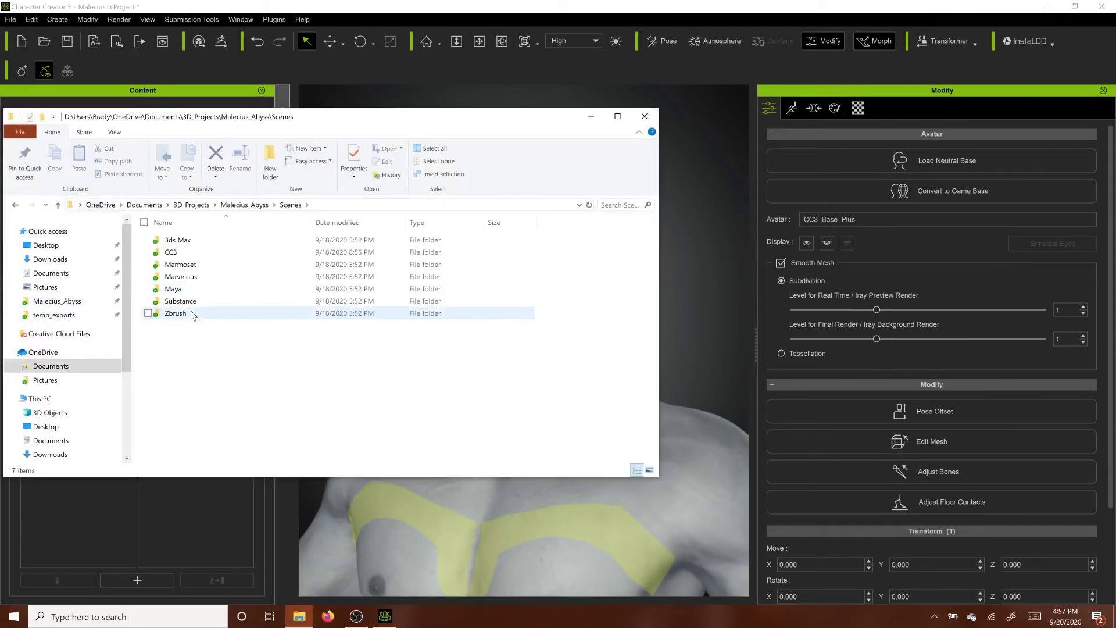
double_click(192, 314)
double_click(236, 239)
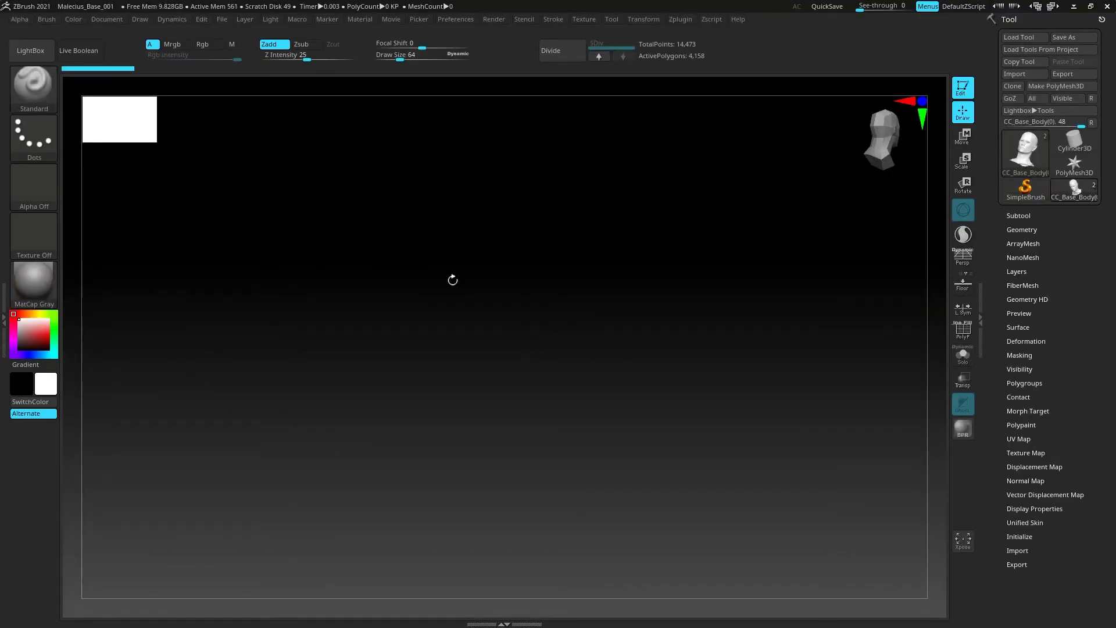
- Bring the character's body from Character Creator into the Malecius_Base_001 project, place it on the canvas and frame it from the front
click(1025, 192)
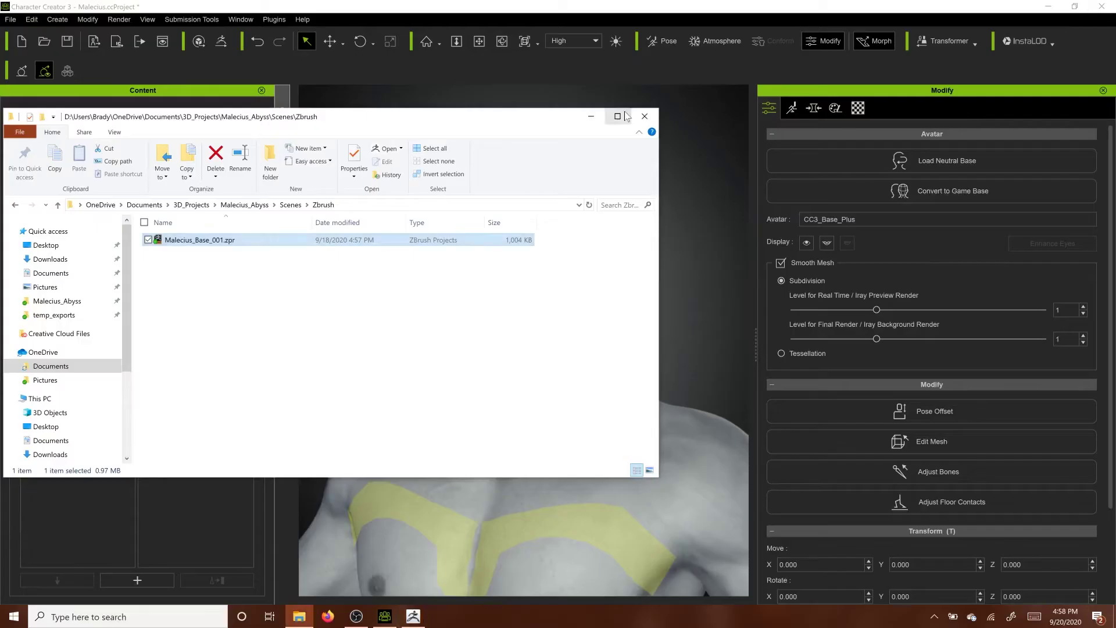
click(313, 373)
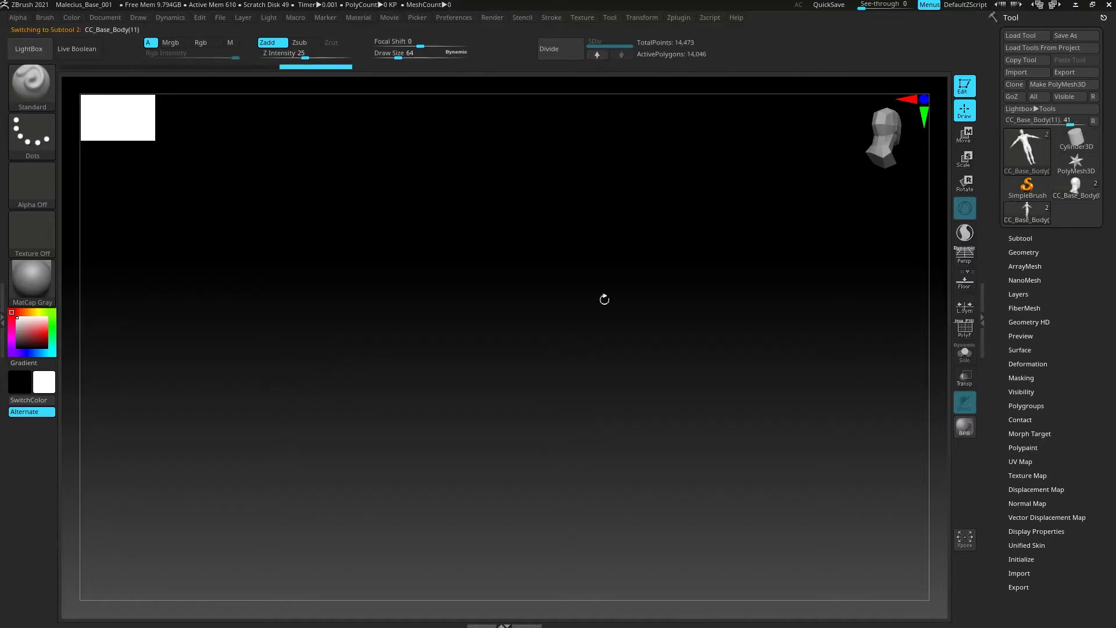
drag(556, 327, 460, 349)
key(f)
drag(597, 296, 411, 369)
alt+drag(727, 127, 710, 486)
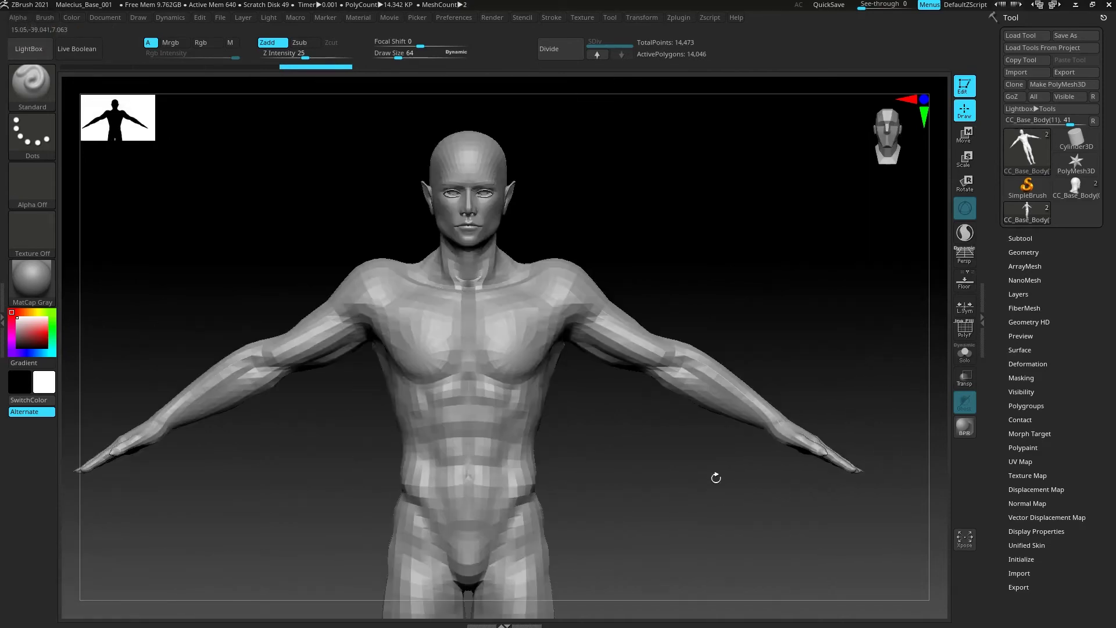
- Try to pull the ear's upper part with the Move brush from the side view, and undo the strokes
alt+drag(586, 269, 704, 296)
key(b)
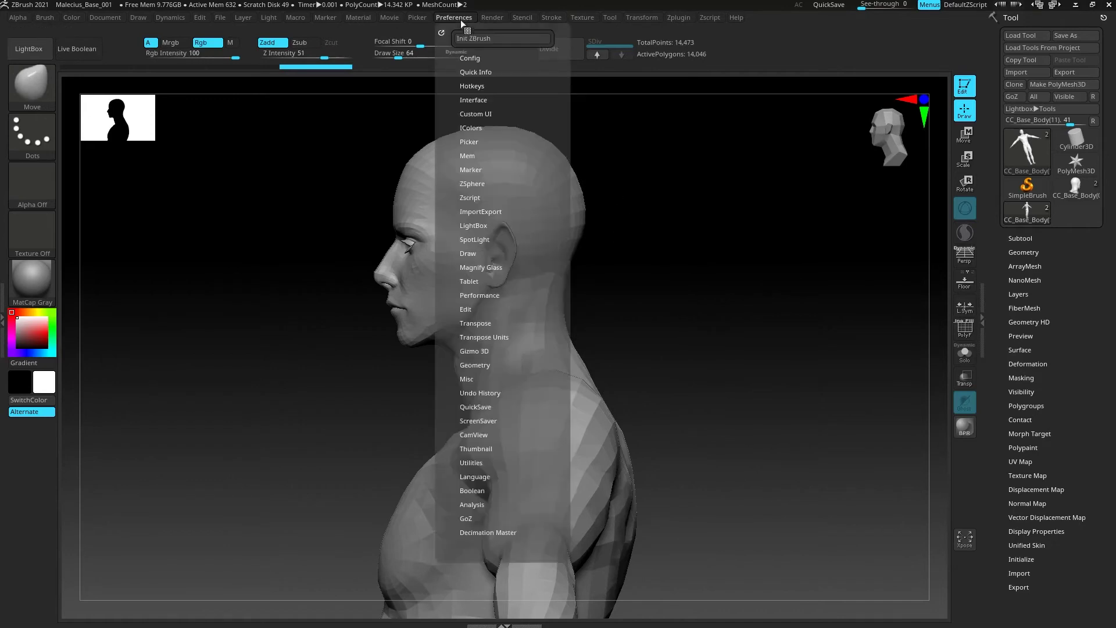
key(m)
key(v)
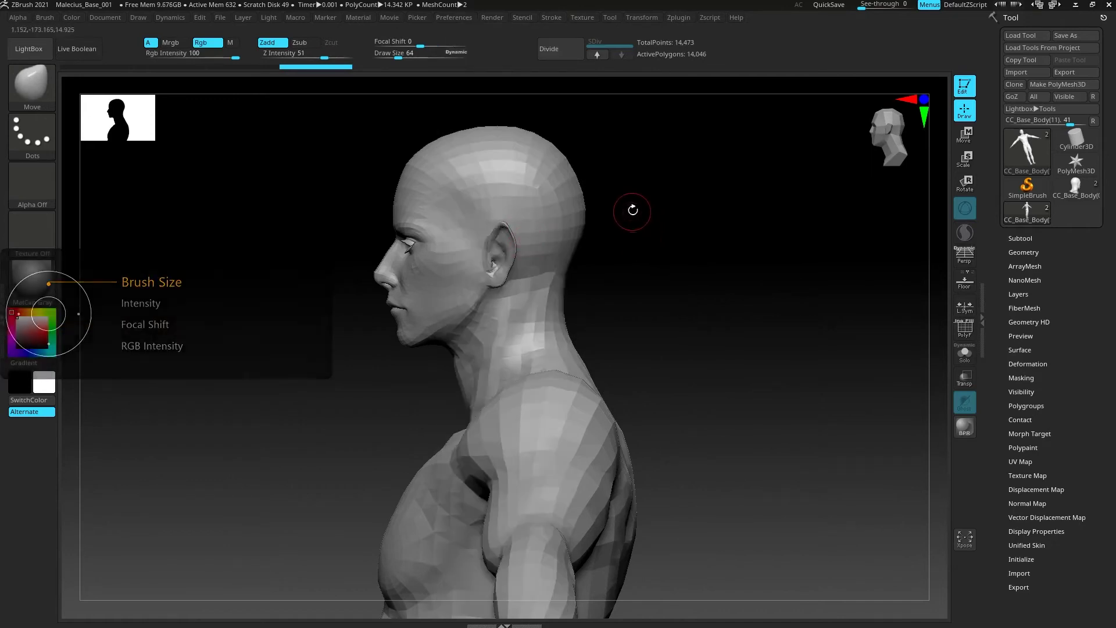
click(407, 57)
drag(515, 235, 525, 225)
mouse_move(616, 246)
shift+mouse_down()
mouse_move(678, 247)
mouse_move(687, 326)
shift+mouse_up()
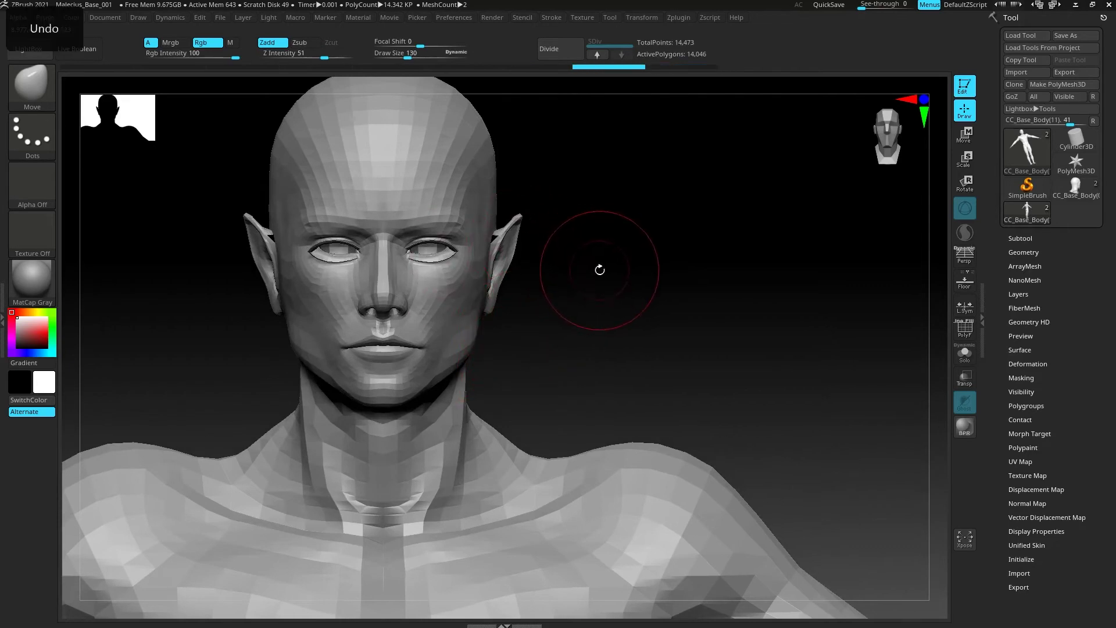
key(ctrl+z)
key(ctrl+z)
key(ctrl+z)
key(ctrl+z)
key(ctrl+shift+z)
- Turn on X symmetry and reshape both ears with the Move brush
key(x)
drag(668, 224, 578, 224)
drag(734, 228, 698, 228)
drag(510, 227, 517, 259)
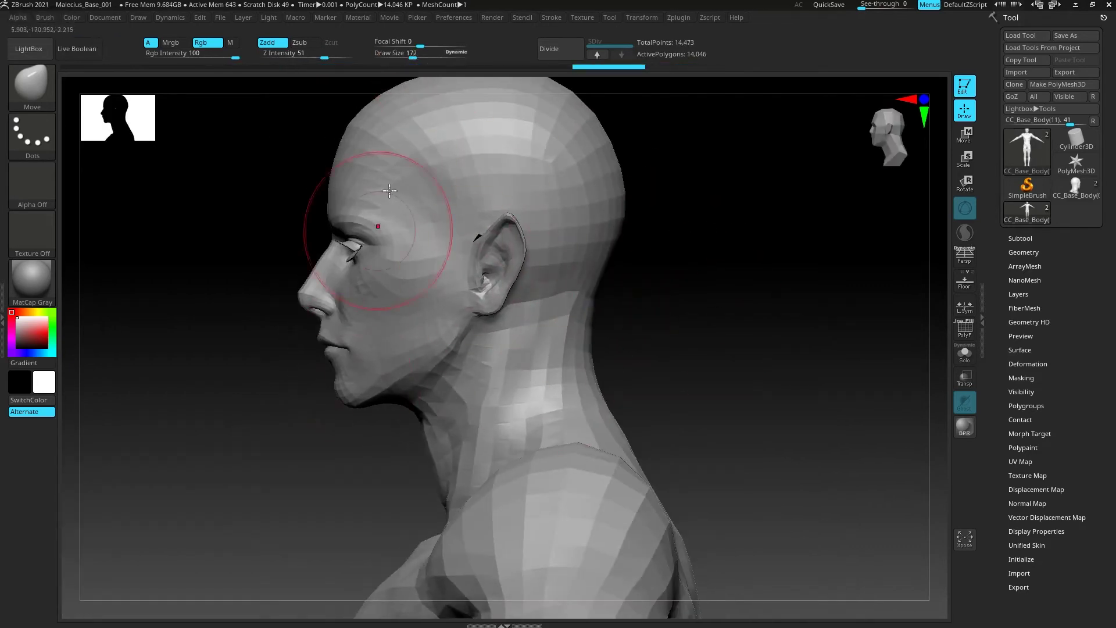
- Mask the brow and upper face, blur the mask, and push the chin and lower jaw forward with the Move brush
ctrl+drag(214, 167, 438, 293)
ctrl+click(426, 277)
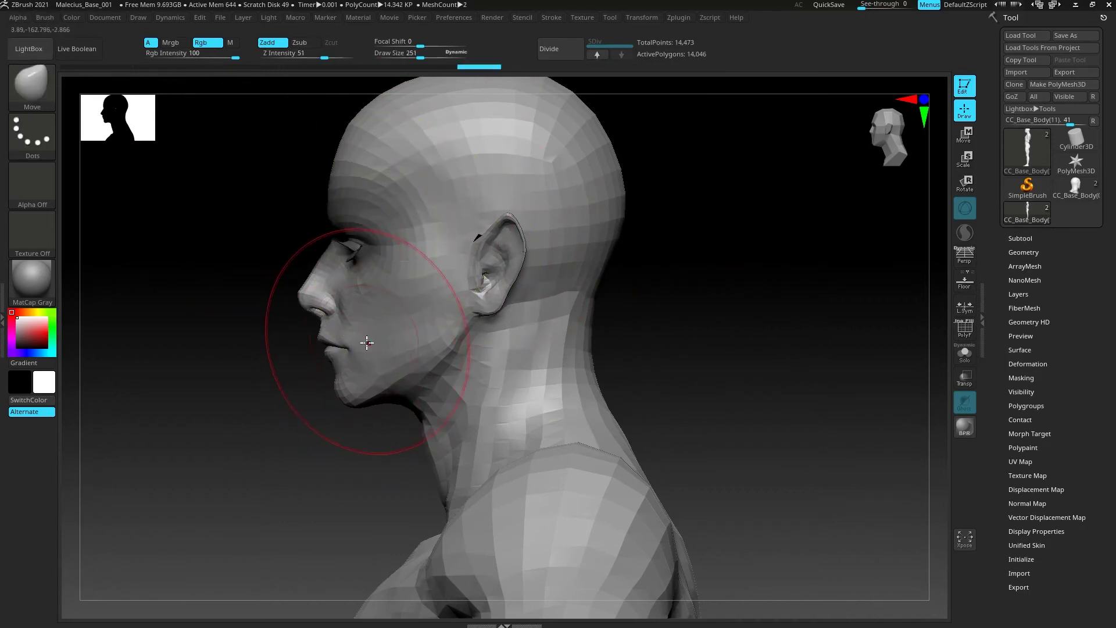
drag(367, 343, 374, 347)
key(ctrl+z)
mouse_move(636, 300)
mouse_down()
mouse_move(705, 301)
mouse_move(636, 301)
mouse_up()
drag(372, 375, 366, 381)
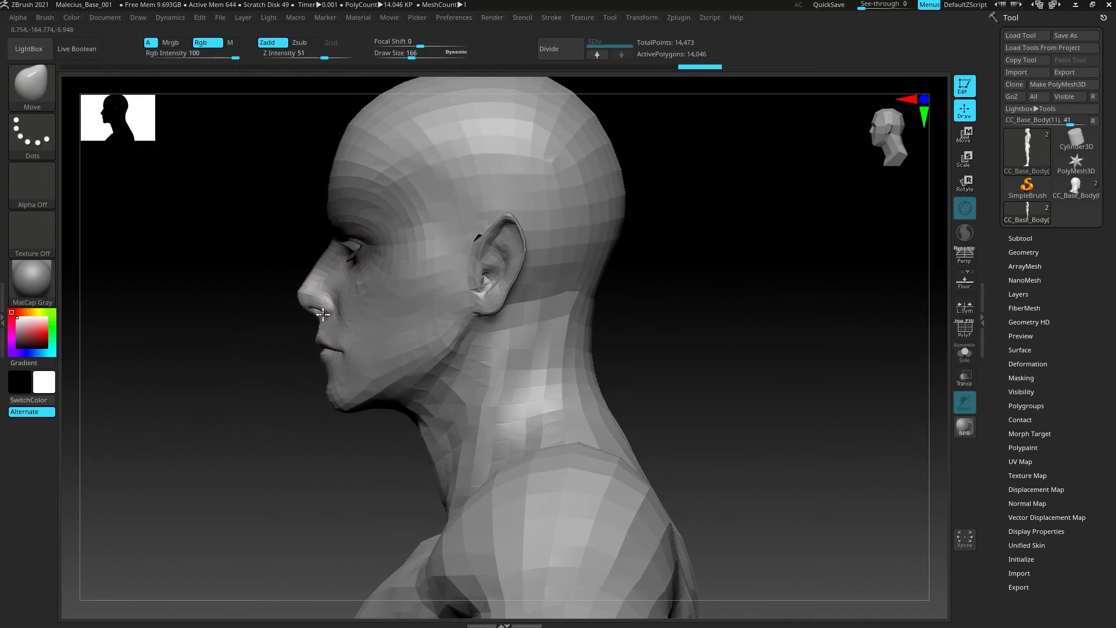
mouse_move(678, 218)
mouse_down()
mouse_move(735, 295)
mouse_move(613, 321)
mouse_move(582, 294)
mouse_move(640, 282)
mouse_move(622, 366)
mouse_up()
drag(423, 351, 425, 352)
- Set up the ClayBuildup brush with Draw Size 76 and Z Intensity 10, and adjust its stroke options
mouse_move(648, 250)
alt+mouse_down()
mouse_move(672, 299)
mouse_move(586, 319)
alt+mouse_up()
key(b)
key(c)
key(b)
drag(411, 55, 400, 55)
drag(301, 53, 289, 53)
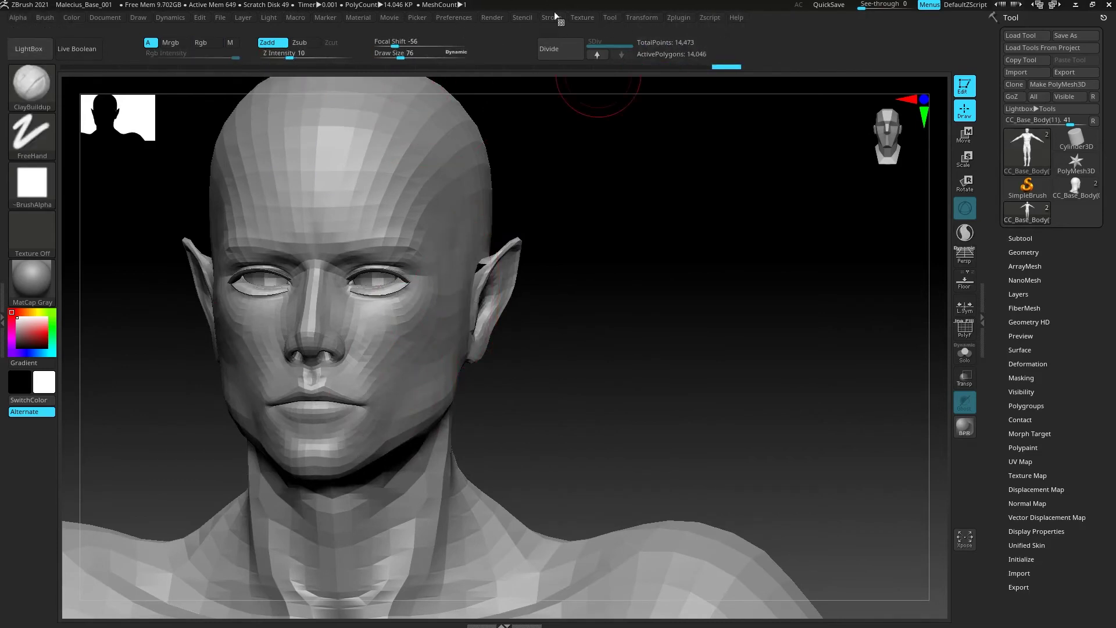
mouse_move(554, 18)
click(576, 208)
click(583, 224)
- Build up the cheeks and sides of the face with ClayBuildup and smooth the strokes
mouse_move(630, 298)
mouse_down()
mouse_move(675, 287)
mouse_move(632, 286)
mouse_up()
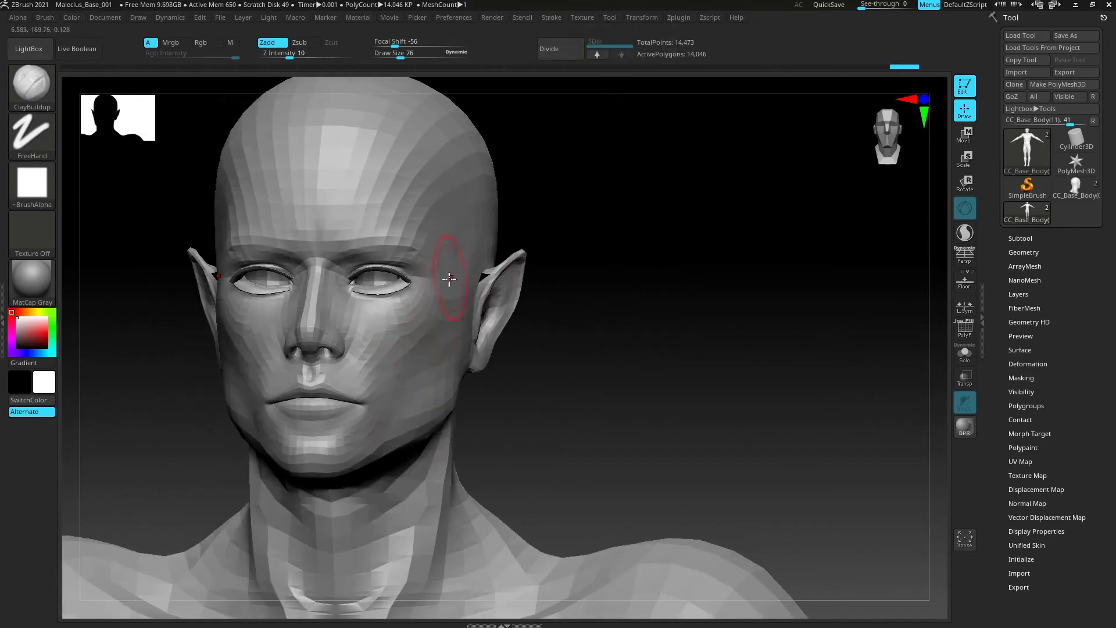
drag(669, 332, 398, 413)
key(shift)
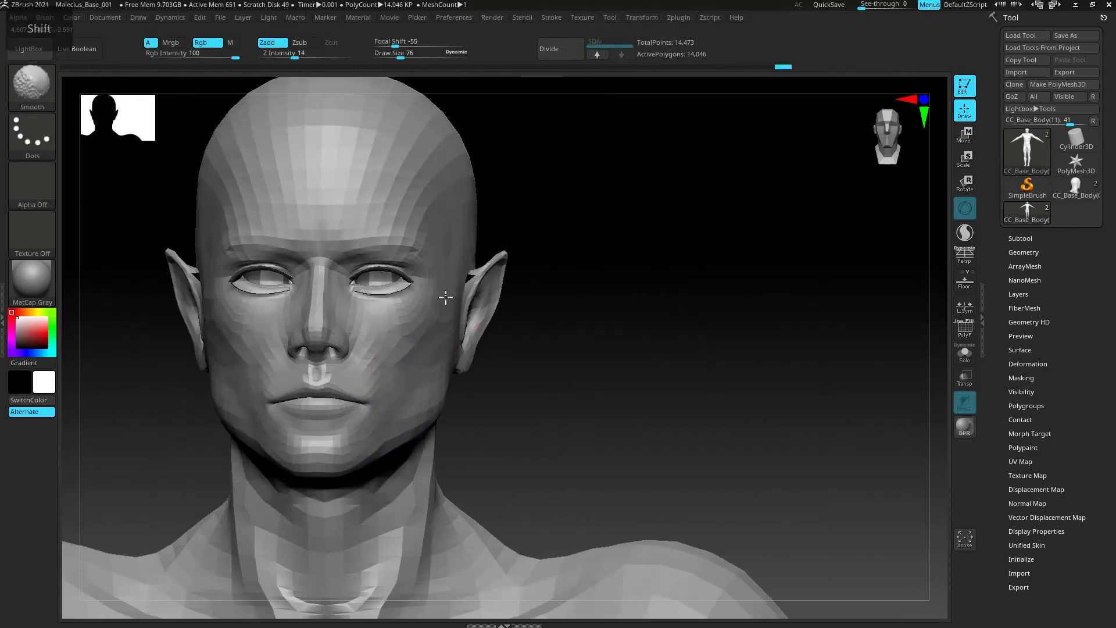
shift+drag(445, 297, 413, 366)
mouse_move(639, 317)
mouse_down()
mouse_move(708, 314)
mouse_move(581, 326)
mouse_up()
mouse_move(376, 339)
mouse_down()
mouse_move(386, 393)
mouse_move(395, 348)
mouse_up()
mouse_move(605, 326)
mouse_down()
mouse_move(705, 319)
mouse_move(678, 334)
mouse_move(692, 302)
mouse_move(477, 369)
mouse_up()
key(shift)
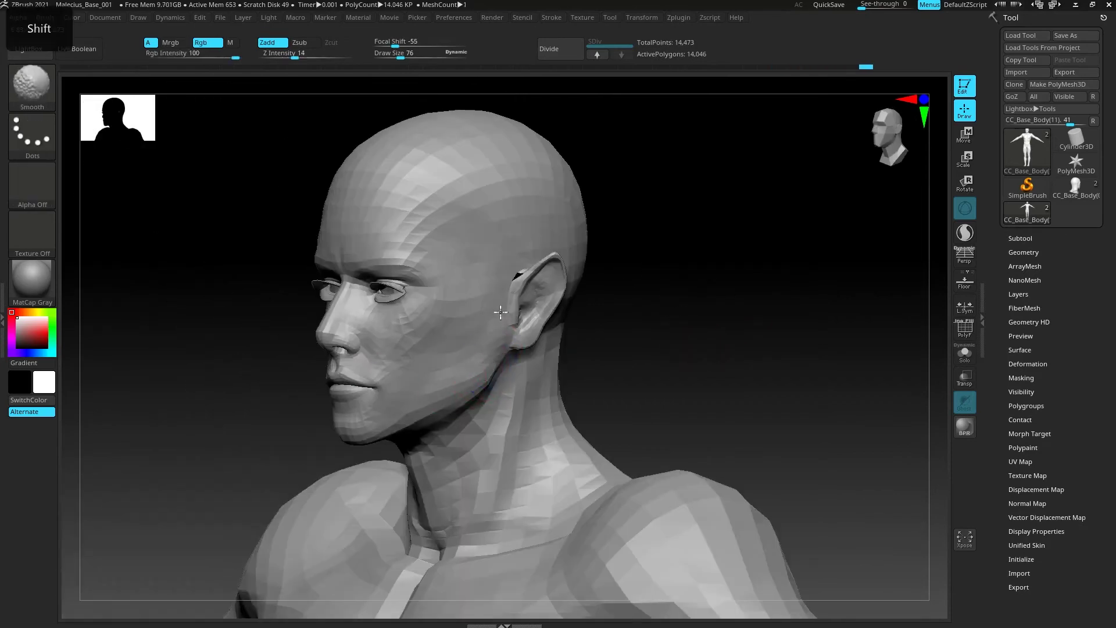
mouse_move(634, 311)
shift+mouse_down()
mouse_move(708, 304)
mouse_move(707, 361)
mouse_move(681, 368)
mouse_move(582, 349)
shift+mouse_up()
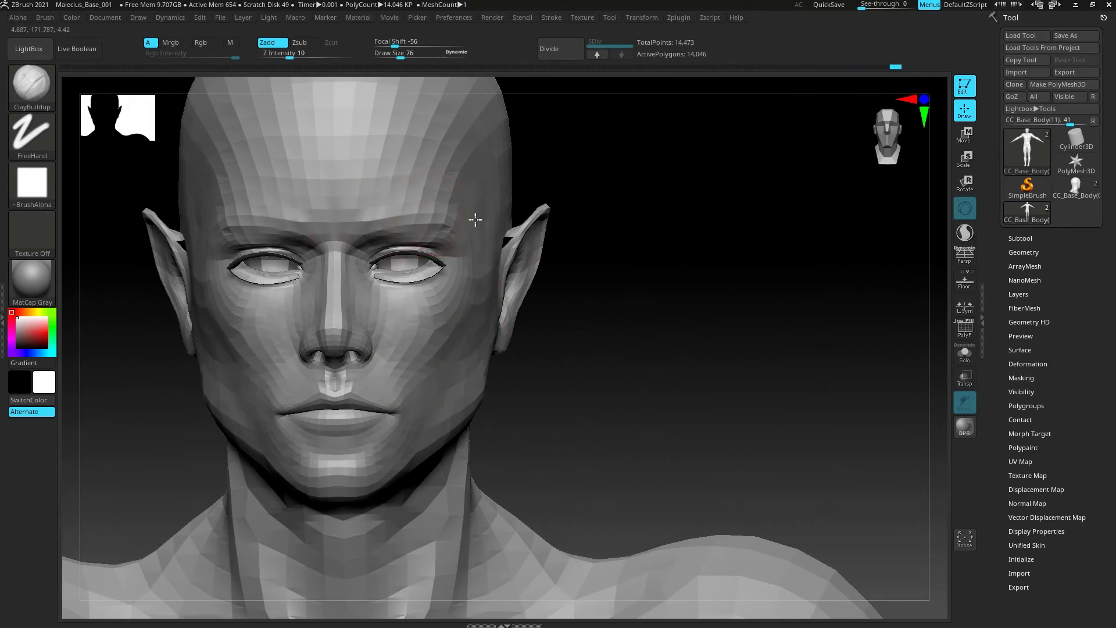
alt+drag(645, 309, 761, 300)
mouse_move(768, 296)
shift+mouse_down()
mouse_move(728, 288)
mouse_move(787, 306)
shift+mouse_up()
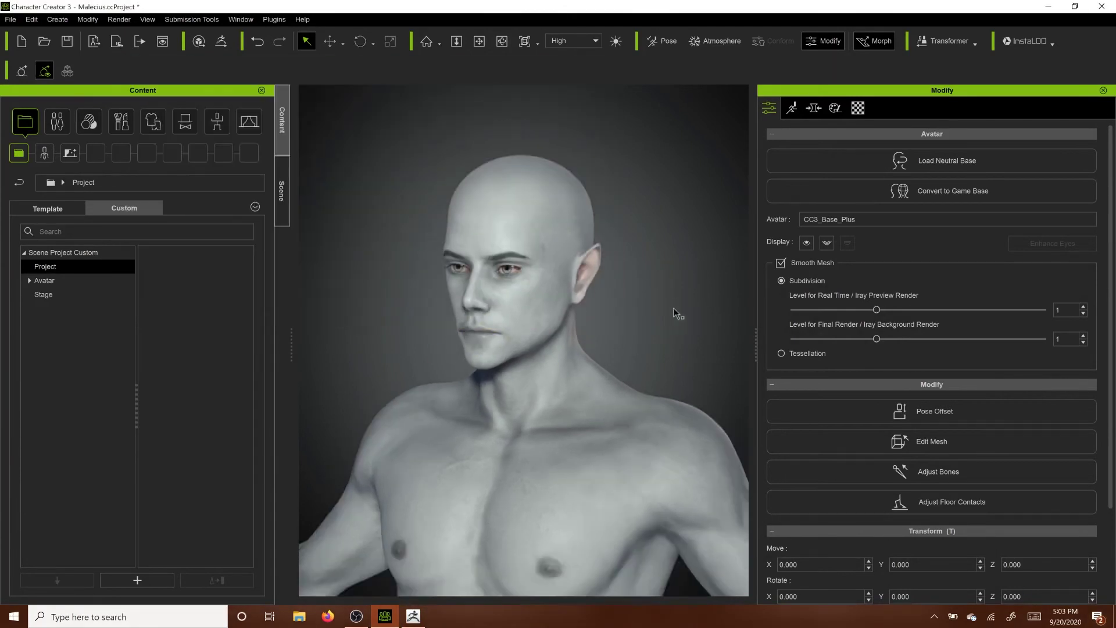
- Switch to Character Creator and examine the sculpted face from the front, three-quarter and profile views
alt+drag(675, 314, 554, 321)
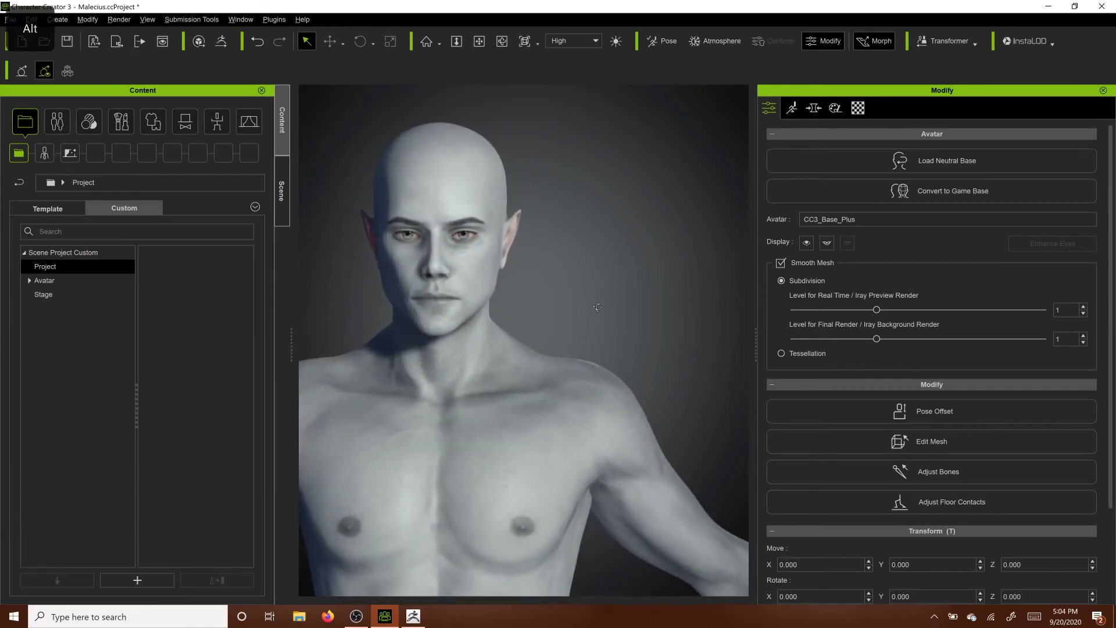
alt+right_drag(569, 320, 621, 364)
alt+drag(544, 348, 431, 414)
scroll(577, 373, up, 3)
scroll(582, 372, up, 3)
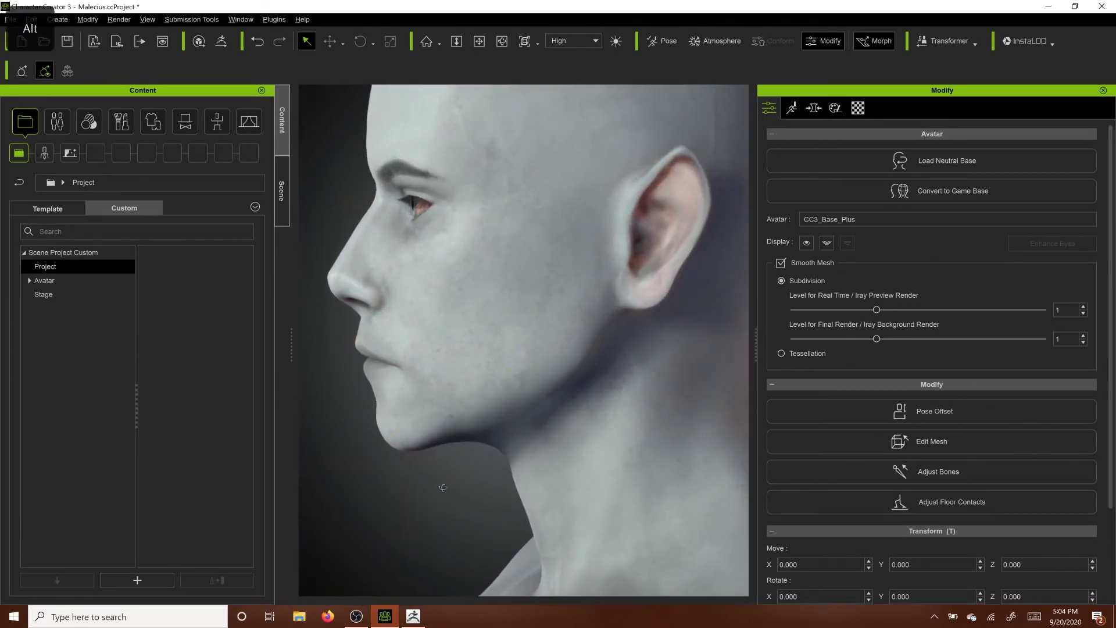
alt+drag(441, 486, 733, 474)
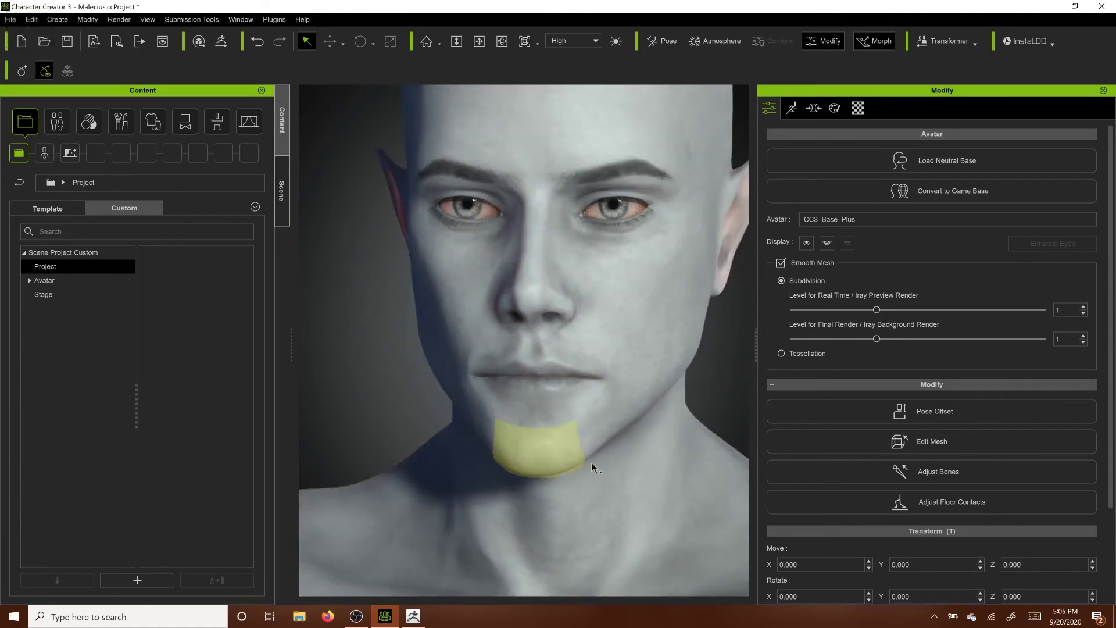
scroll(599, 453, down, 3)
alt+drag(685, 401, 506, 418)
scroll(396, 403, up, 3)
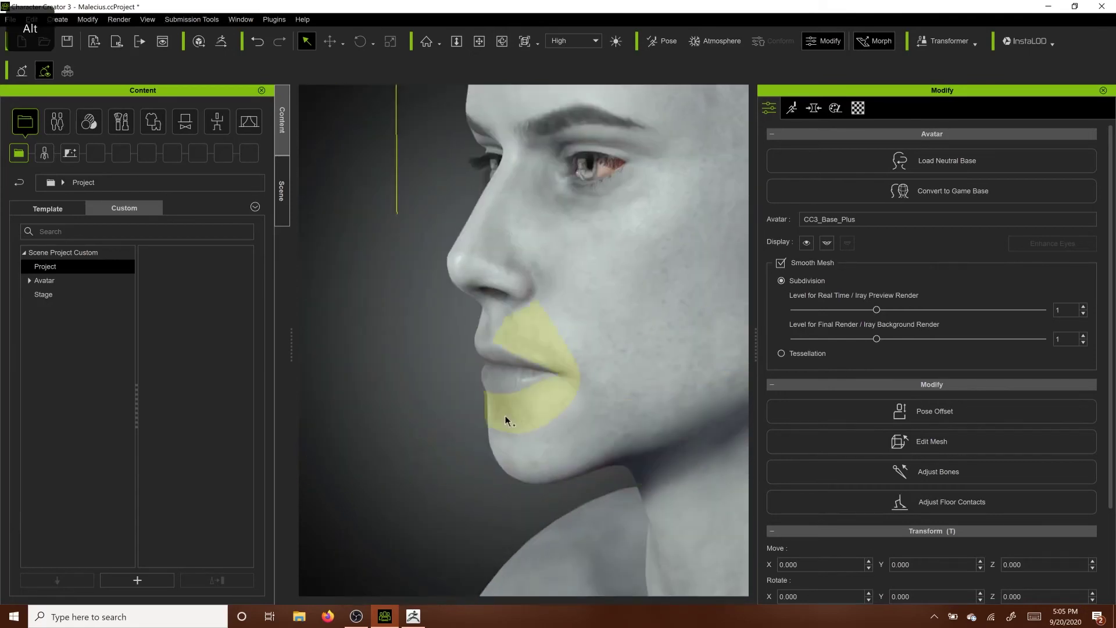
- Set the mouth morphs Lip Lower Depth to 27 and Lip Edge Define to 52
click(588, 411)
scroll(1002, 376, down, 3)
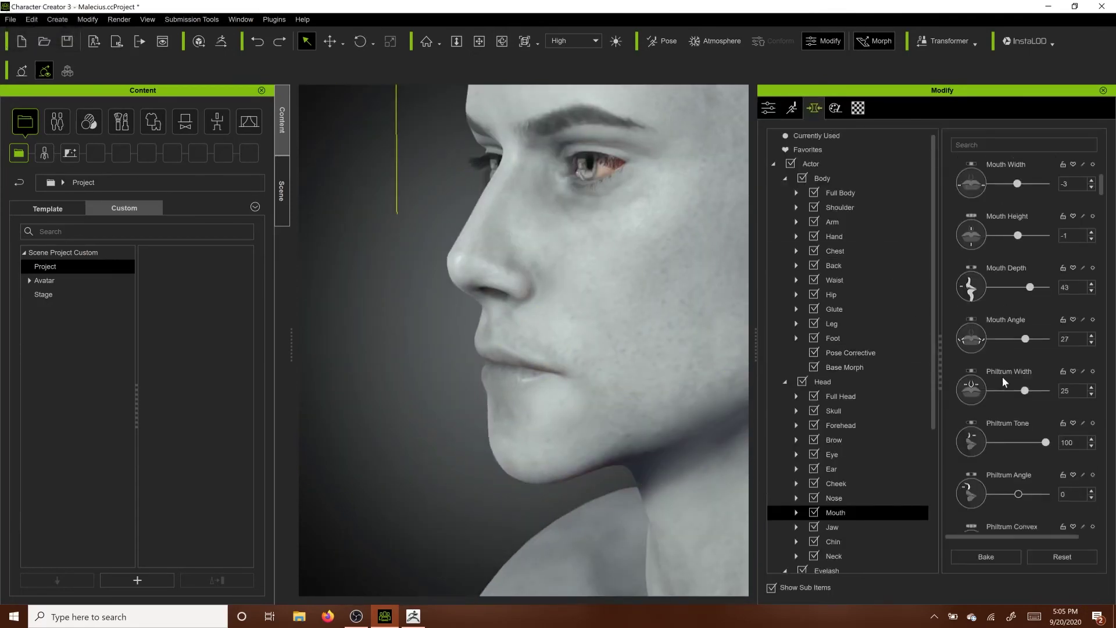
scroll(1003, 378, down, 2)
drag(1021, 398, 1027, 399)
alt+drag(712, 489, 618, 495)
double_click(1091, 446)
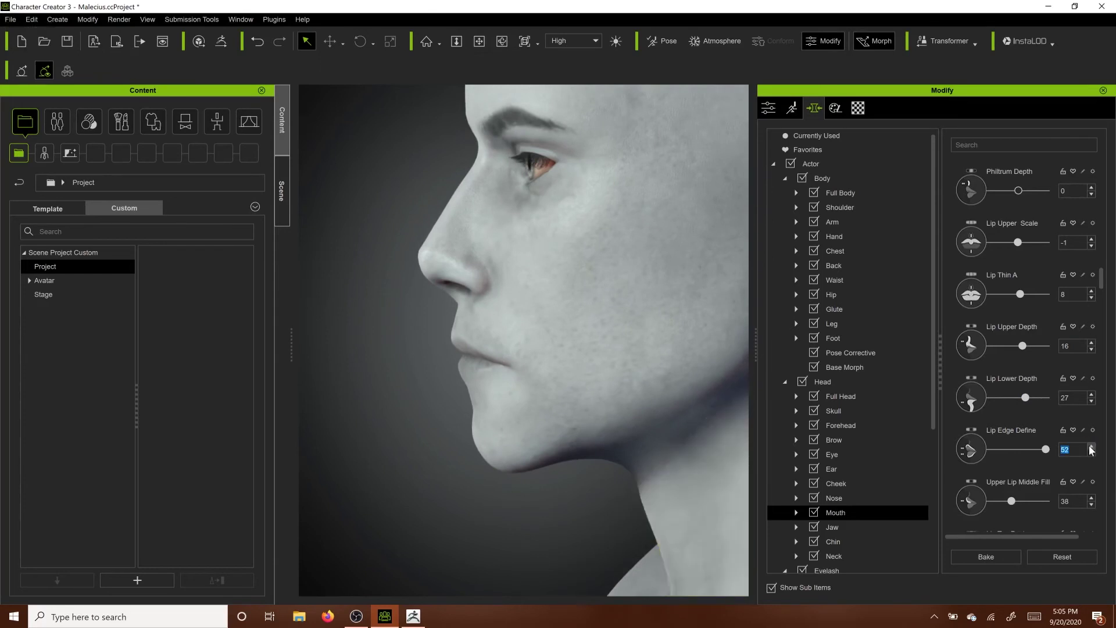
- Look through the remaining mouth morphs and the jaw morphs, and inspect the face and upper body from several angles
alt+drag(372, 491, 992, 374)
scroll(1005, 416, down, 10)
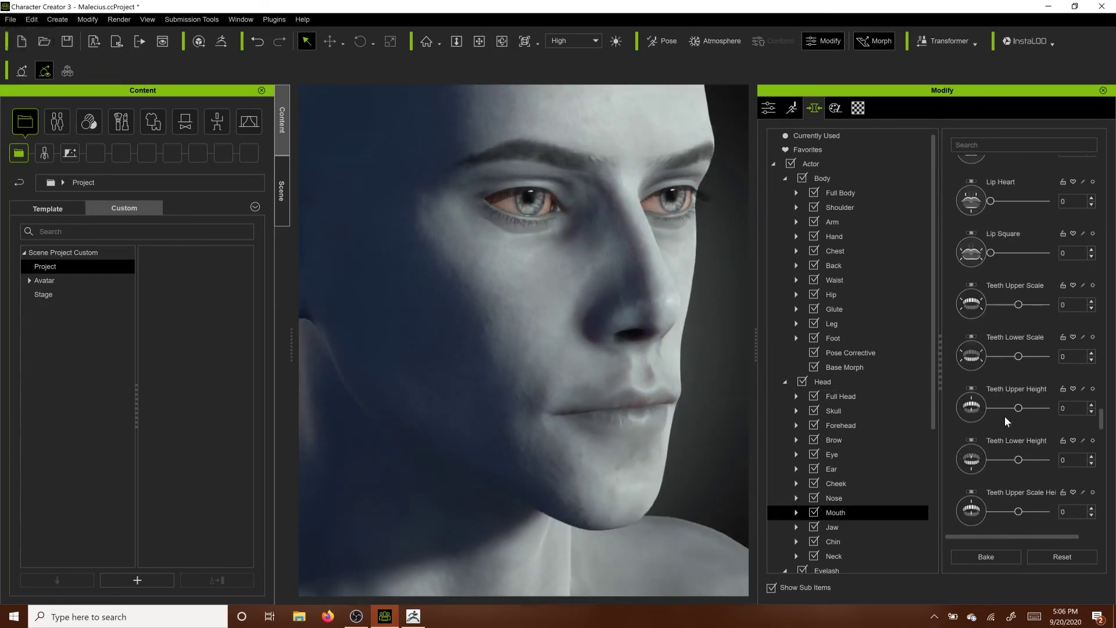
alt+drag(628, 442, 140, 399)
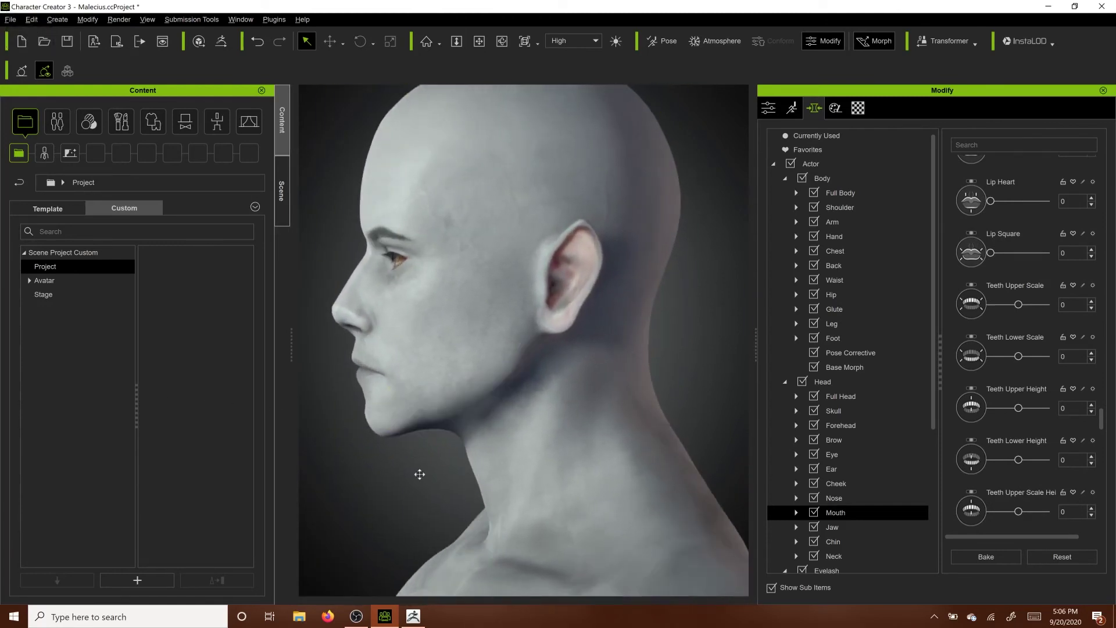
alt+drag(418, 473, 424, 484)
click(389, 446)
alt+drag(330, 450, 638, 439)
scroll(638, 438, down, 5)
alt+drag(692, 375, 671, 361)
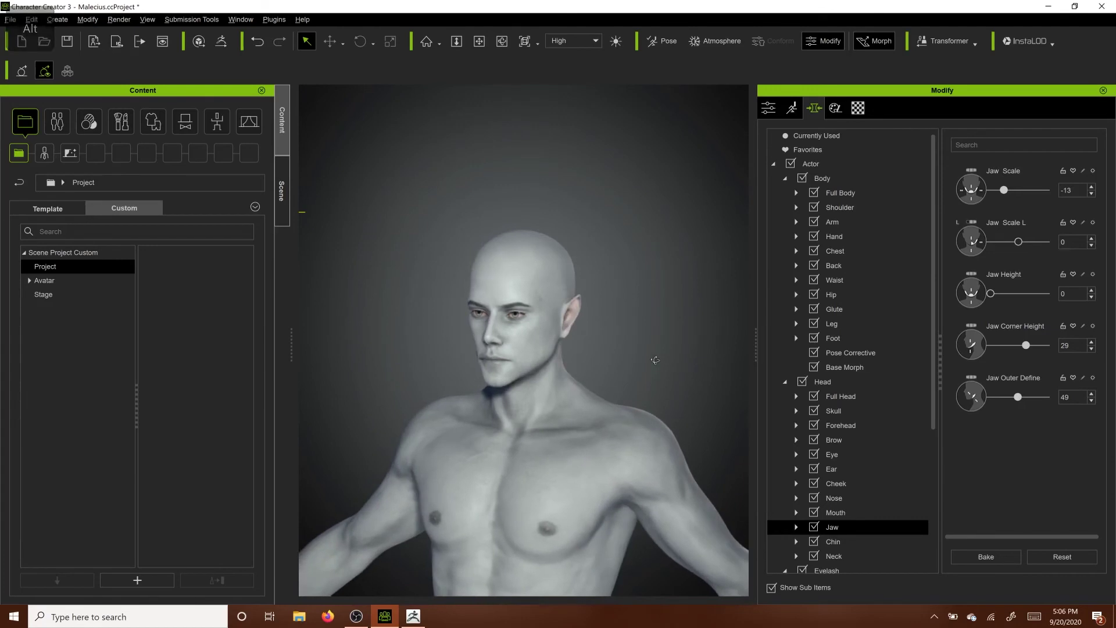
mouse_move(426, 623)
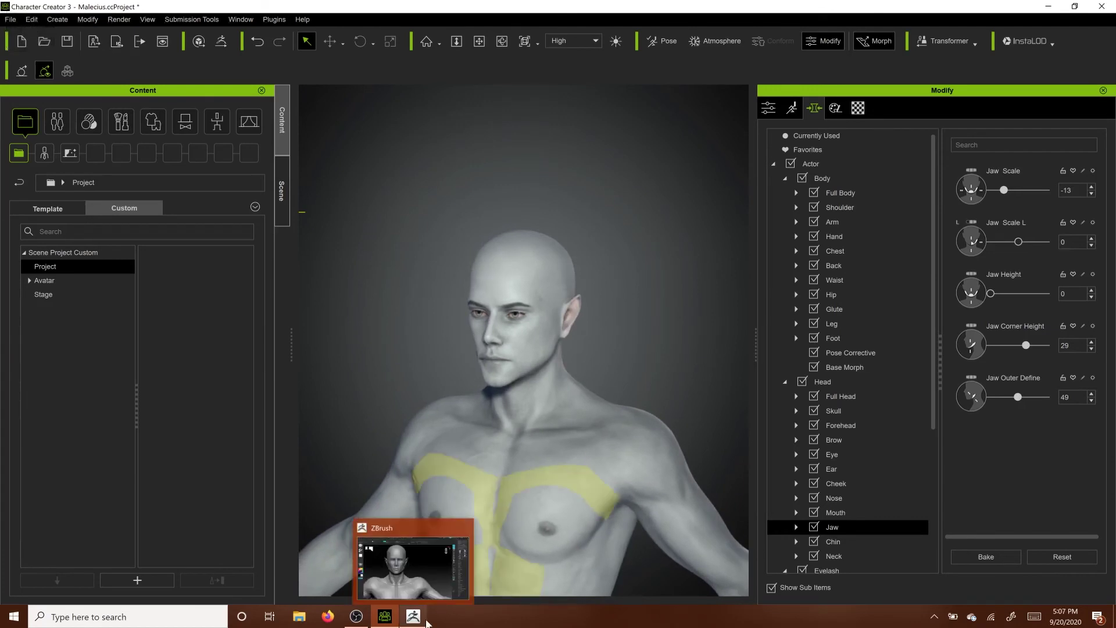
- Open the reference image MaleciusFaceHorns.jpg from the Malecius_Abyss Reference folder, and return to Character Creator
click(270, 617)
click(305, 617)
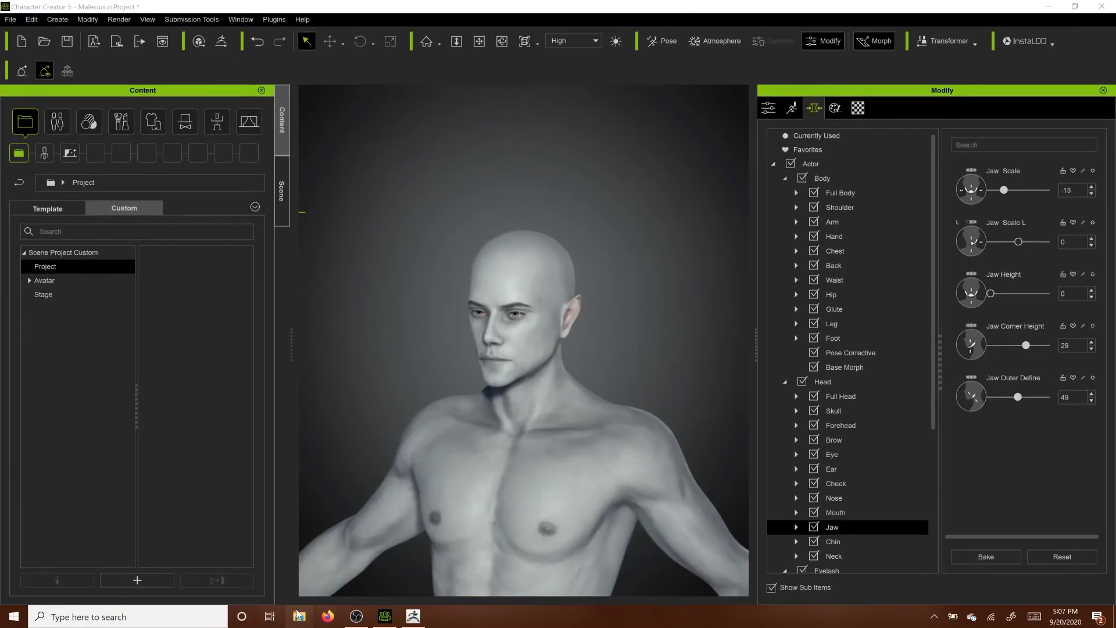
click(658, 131)
double_click(344, 281)
double_click(230, 267)
double_click(224, 241)
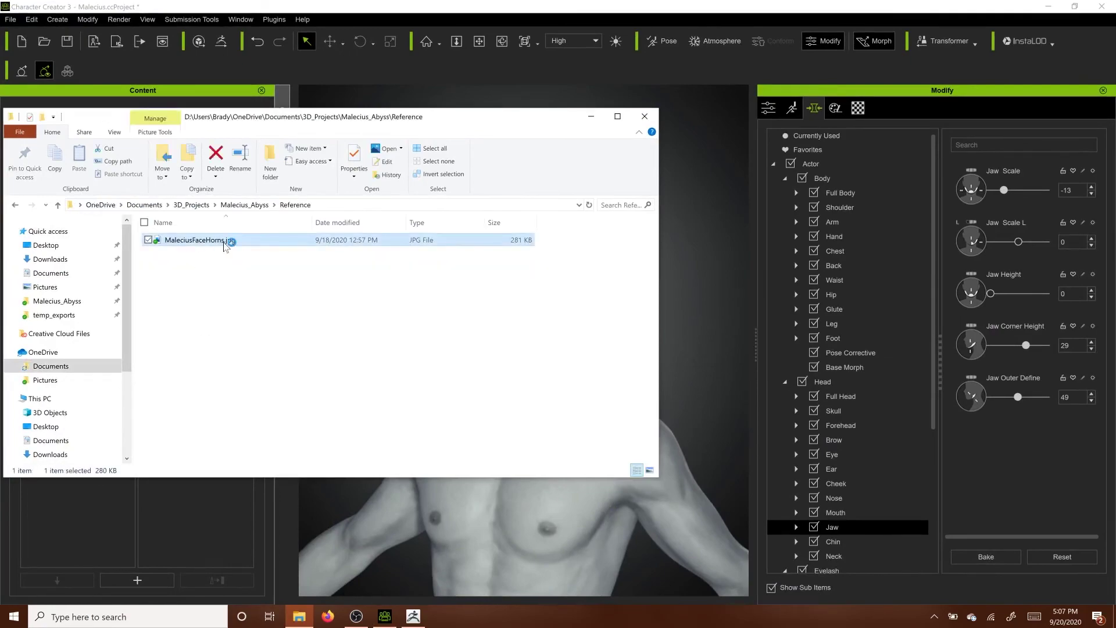
click(422, 619)
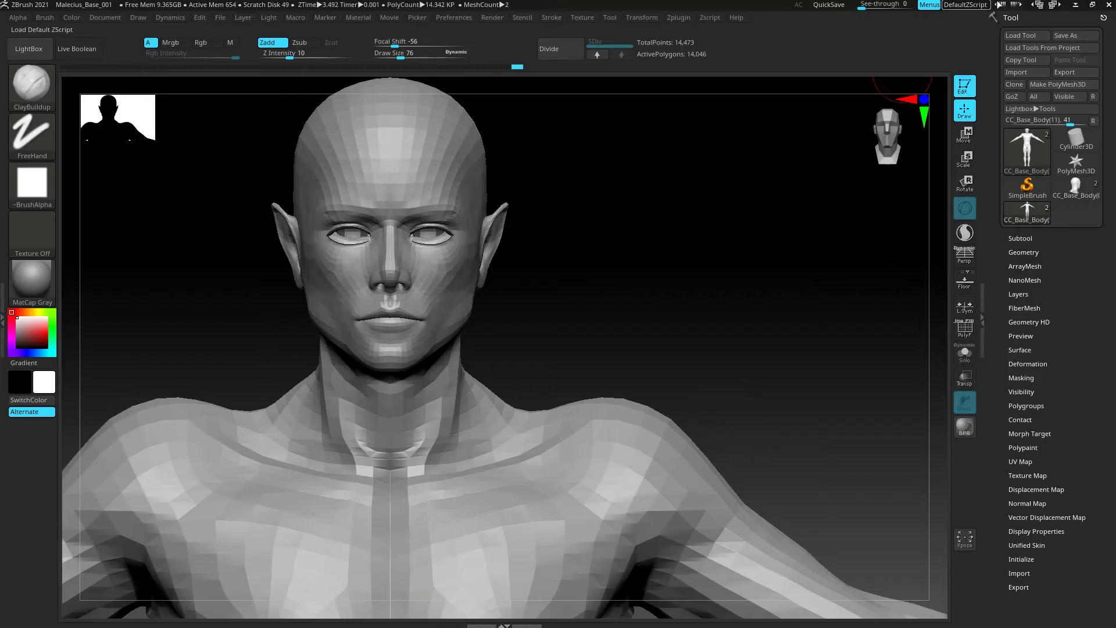
click(1076, 4)
click(385, 616)
- Try a Cheek Bone Scale of -50 on the cheeks and check the face from the side and front
click(522, 342)
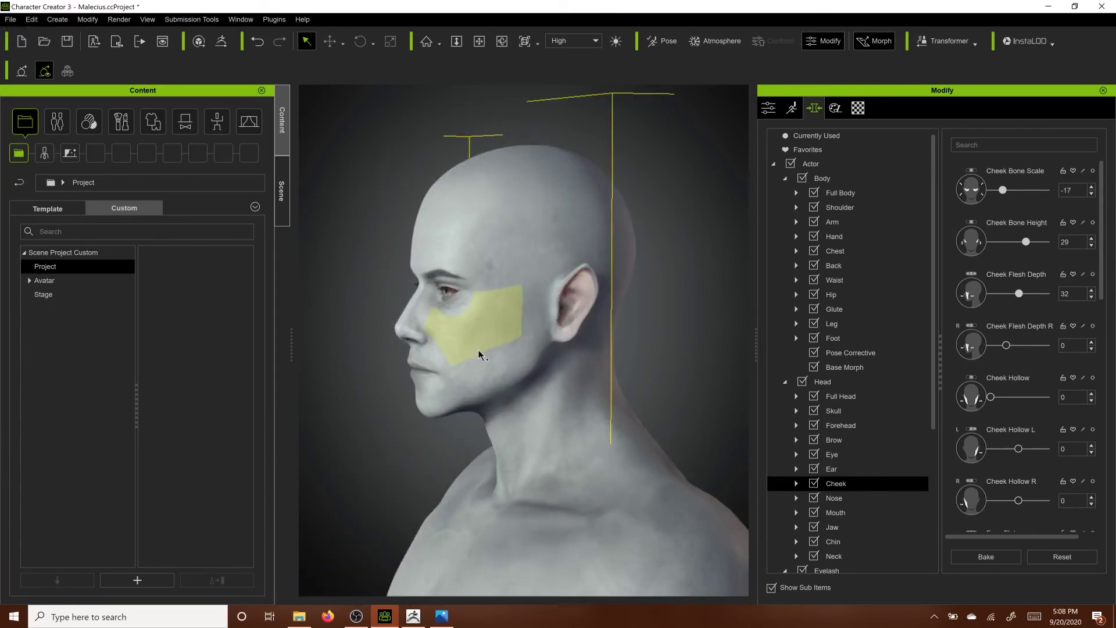
drag(458, 334, 456, 333)
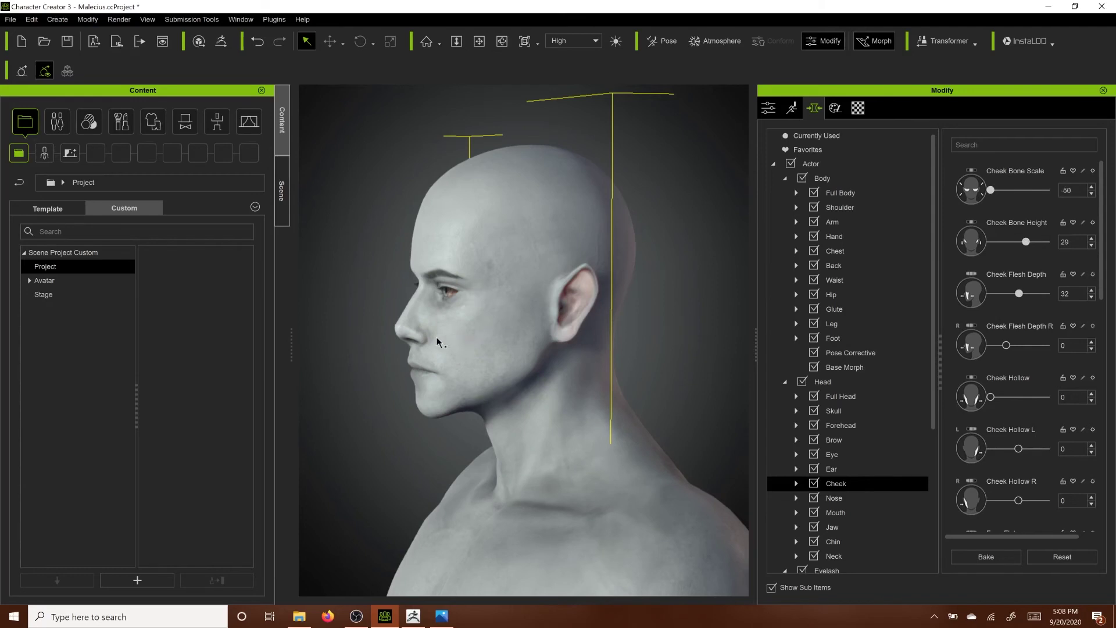
alt+drag(359, 407, 698, 387)
alt+right_drag(698, 387, 665, 406)
alt+middle_drag(665, 406, 657, 416)
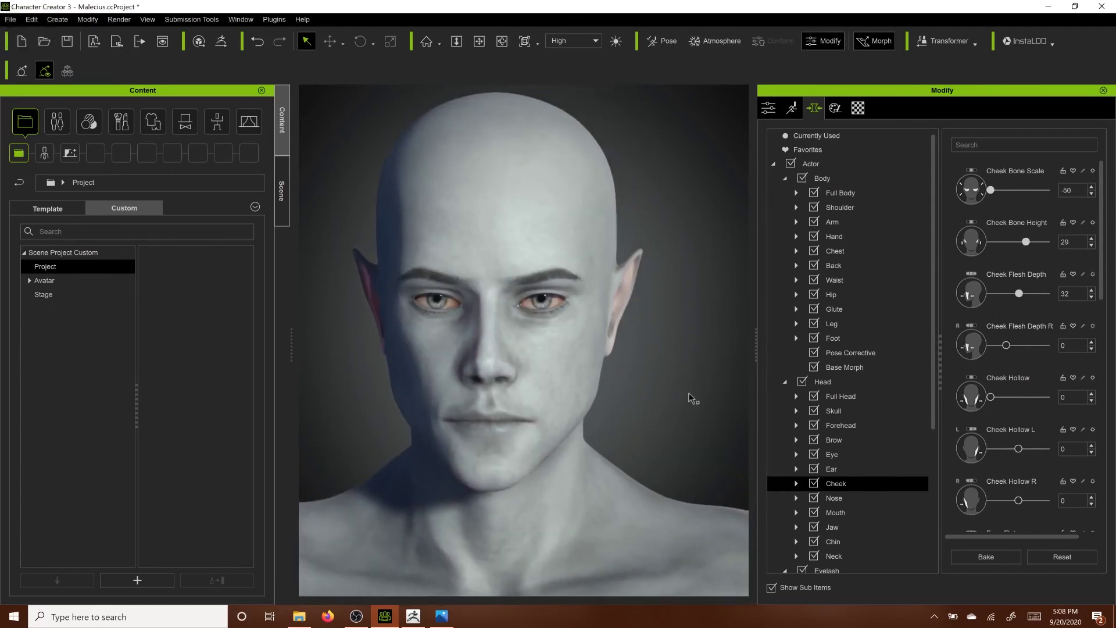
- Set the cheek morph Cheek Flesh Depth to 51, checking the face in profile and from the front
scroll(1027, 366, down, 4)
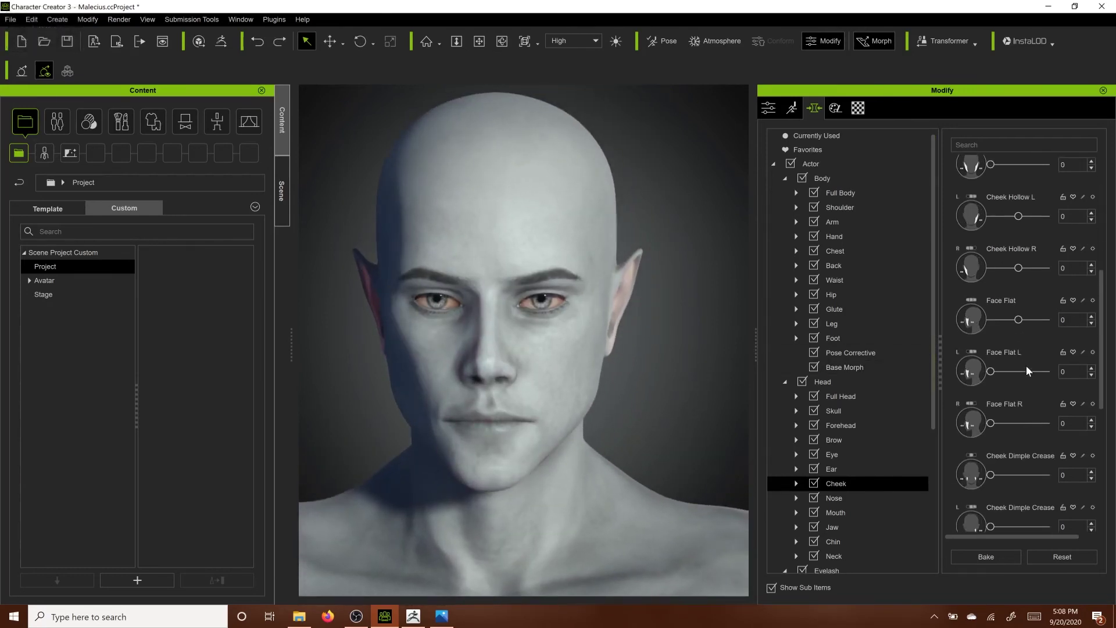
scroll(1027, 365, up, 3)
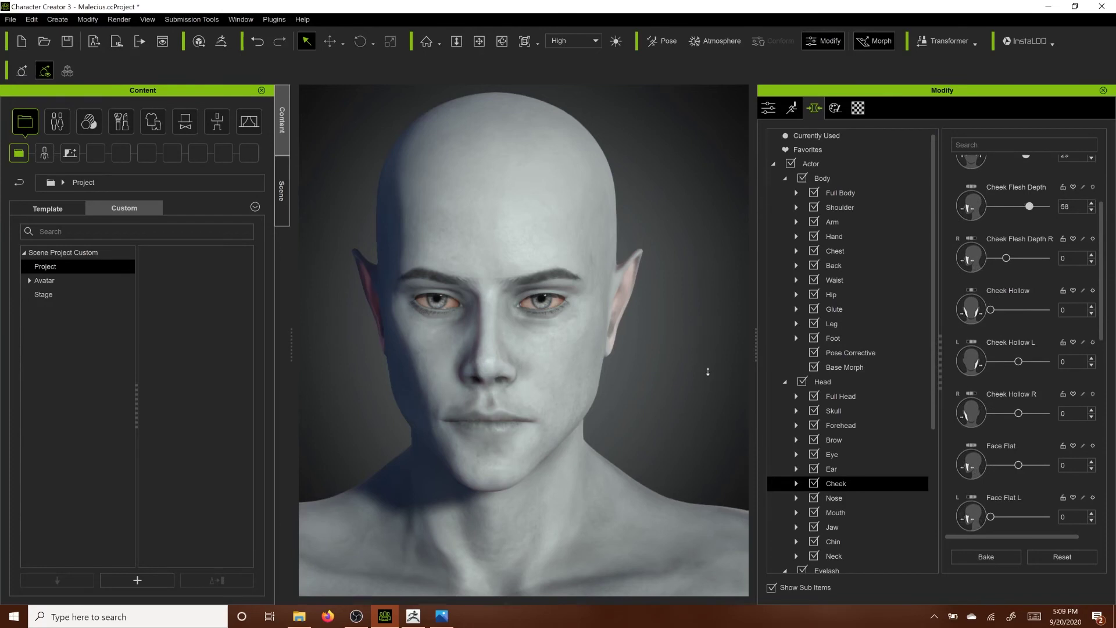
alt+drag(709, 371, 425, 378)
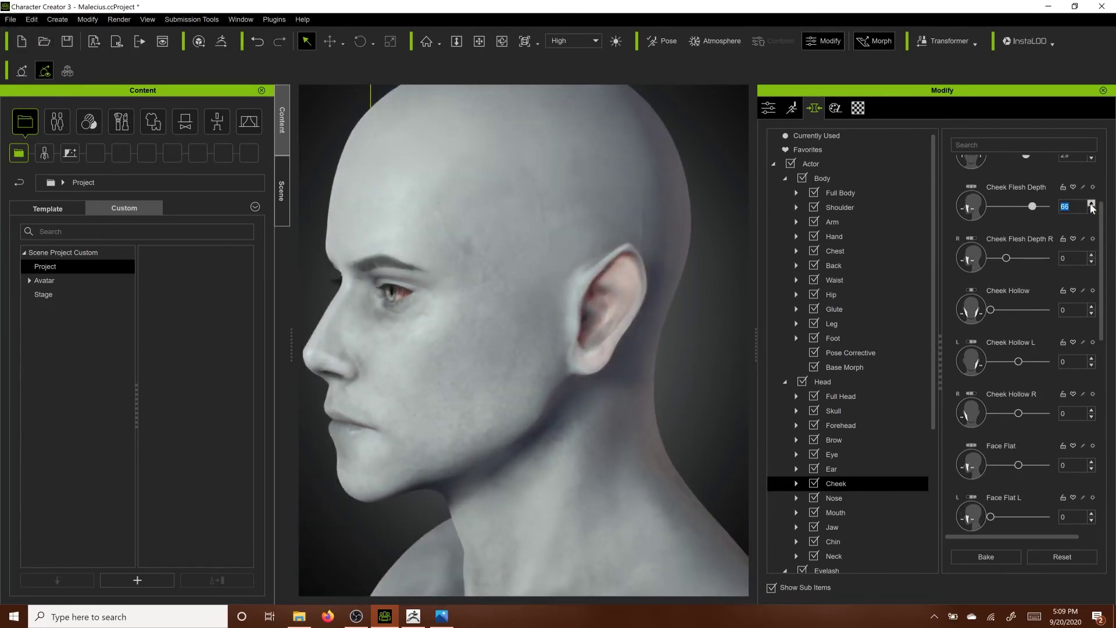
click(1091, 203)
key(alt)
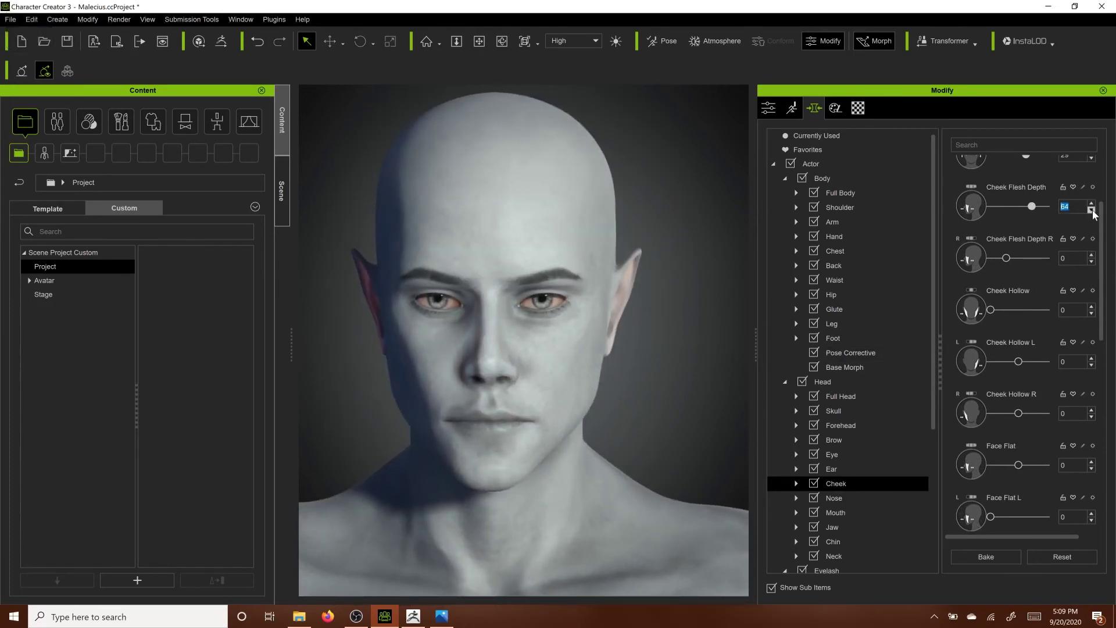
scroll(1003, 248, up, 2)
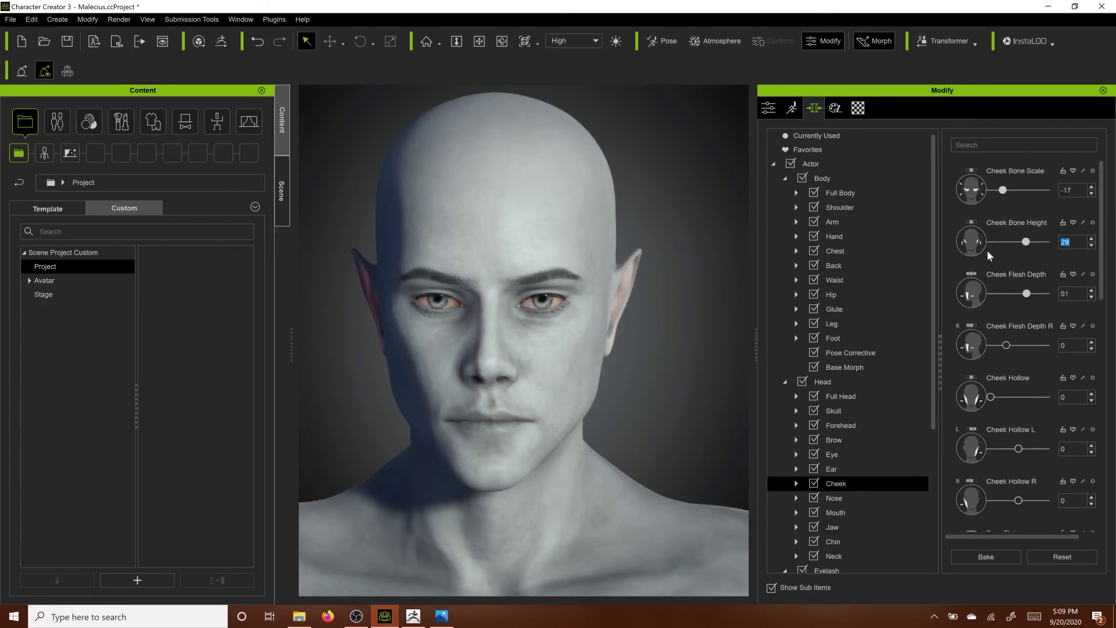
- Set the cheek morph Cheek Bone Scale to 42 and compare the face with the ZBrush sculpt
drag(1004, 190, 1027, 191)
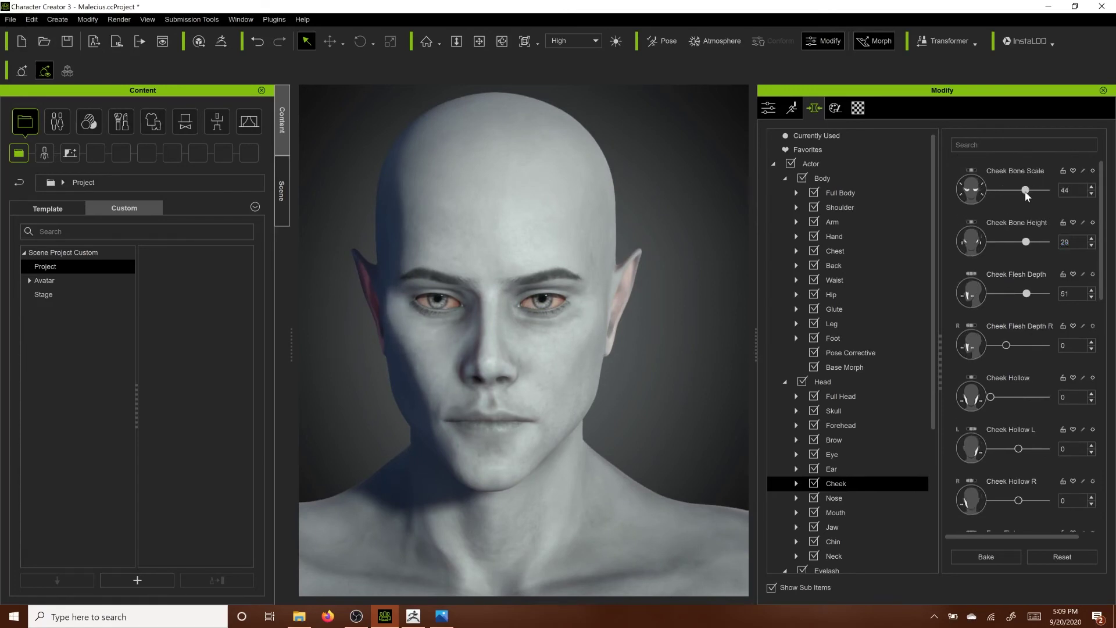
mouse_move(702, 368)
alt+mouse_down()
mouse_move(407, 381)
mouse_move(705, 382)
alt+mouse_up()
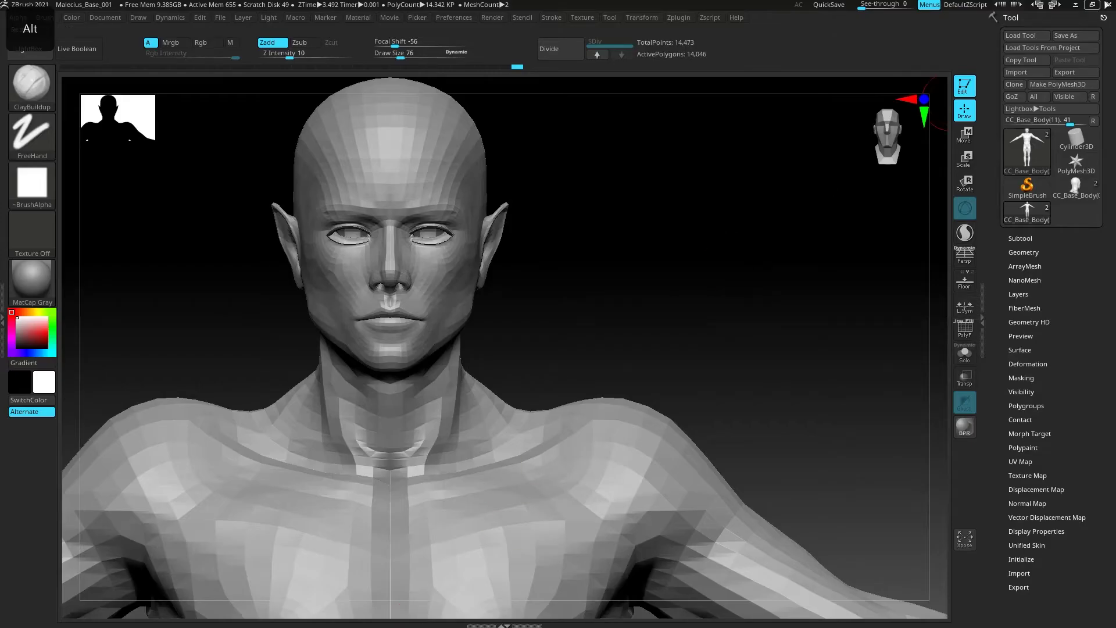
key(super)
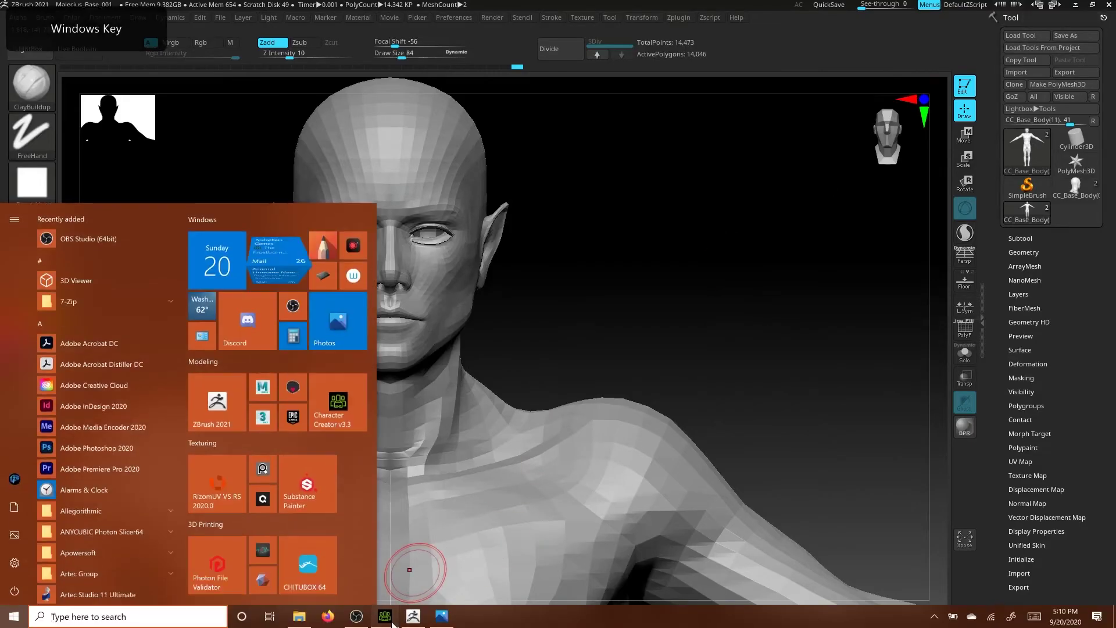
click(385, 616)
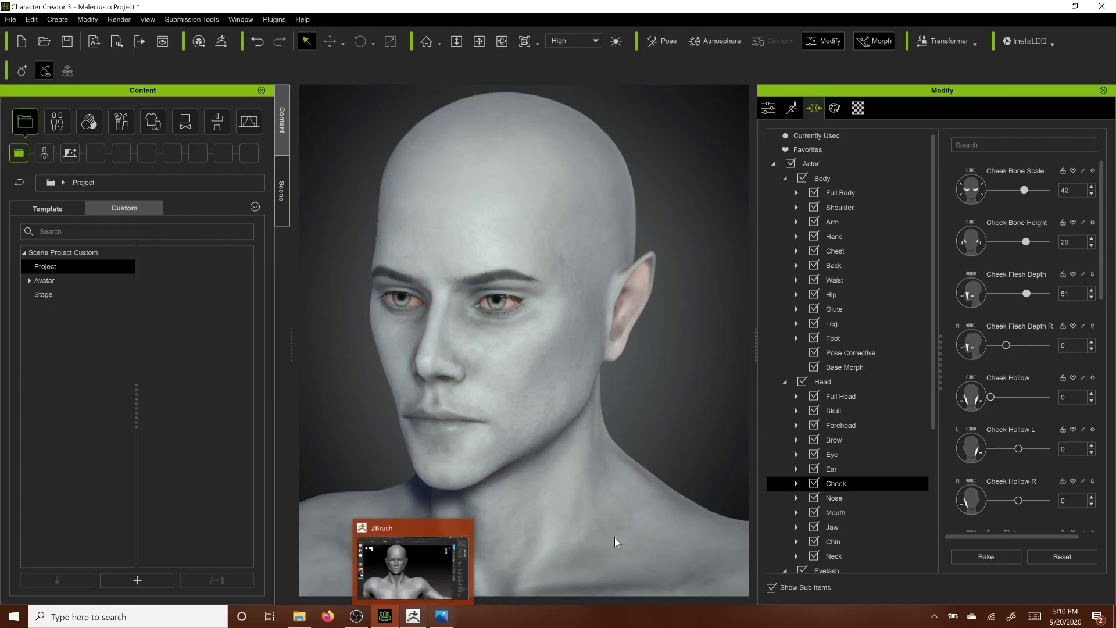
- Set the brow morphs Brow Width to 44 and Brow Height to 26
click(834, 439)
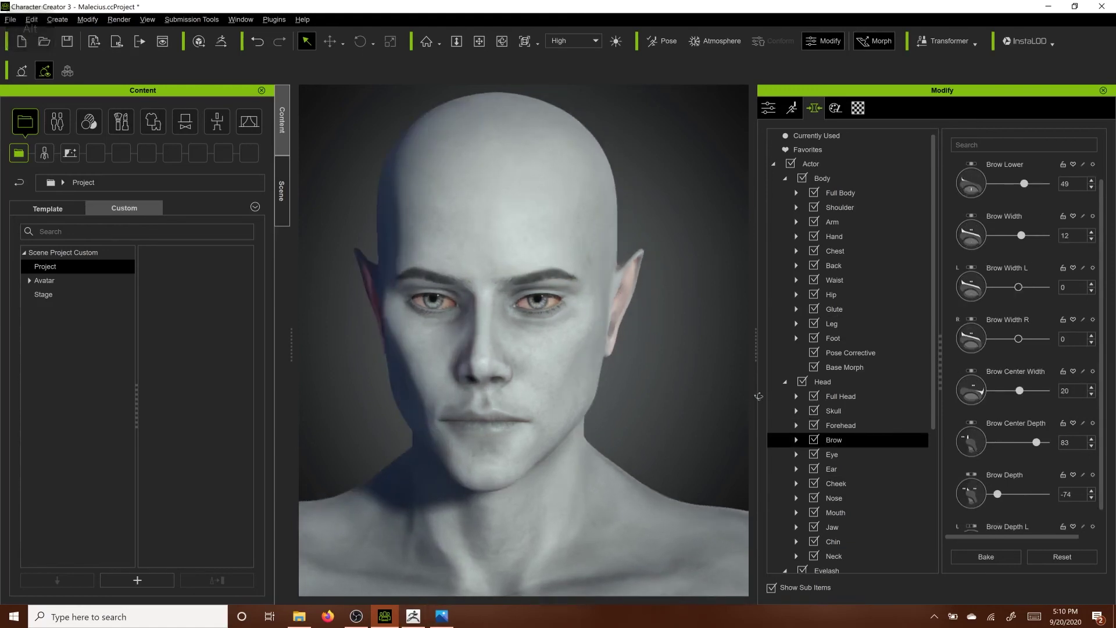
scroll(1032, 416, down, 2)
scroll(1015, 386, up, 3)
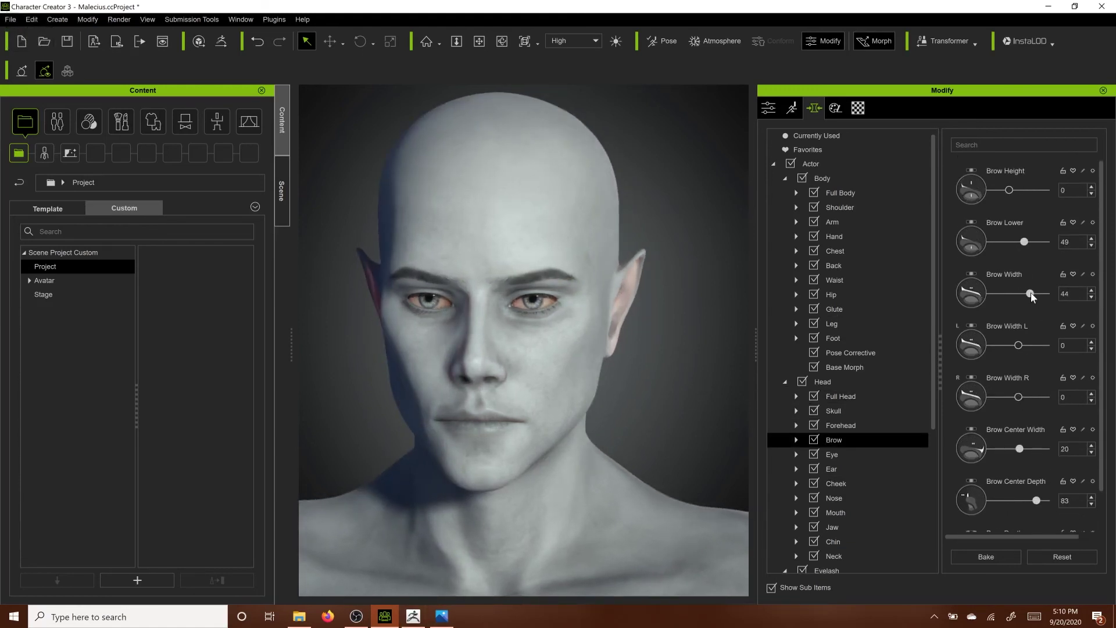
alt+drag(607, 334, 882, 345)
scroll(631, 323, up, 3)
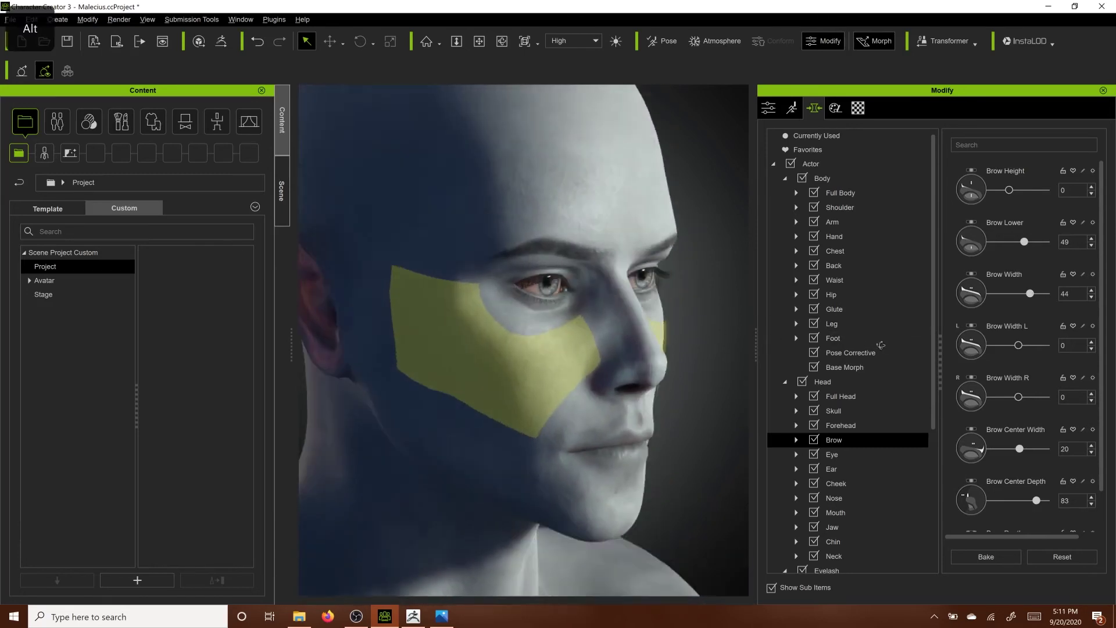
drag(1009, 190, 1018, 191)
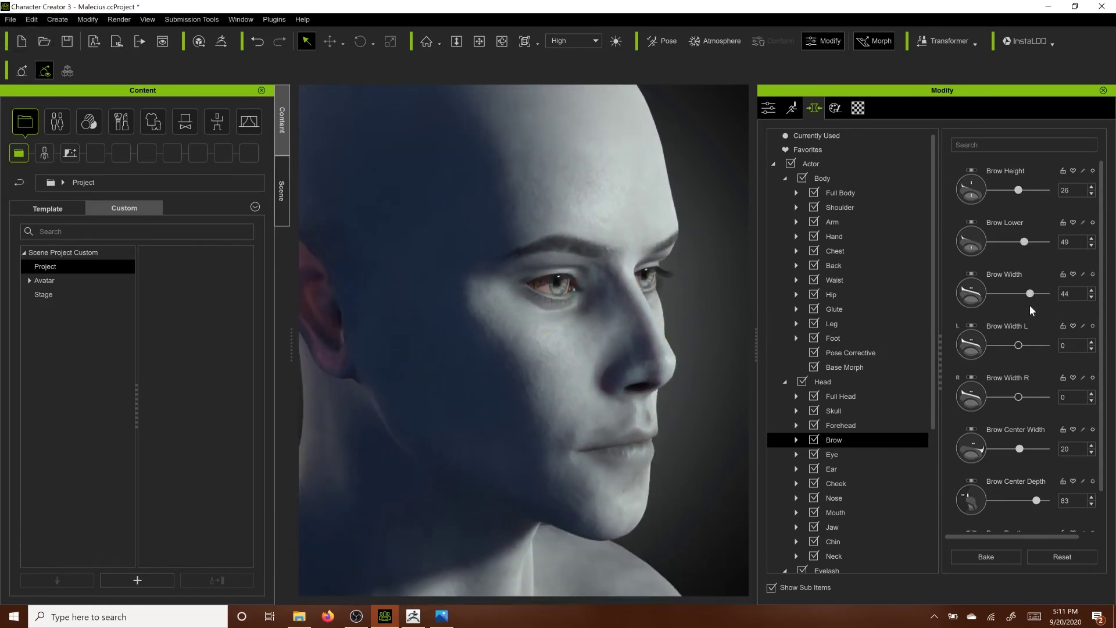
- Set the brow morph Brow Depth to -25 and check the brow from the front
scroll(1030, 305, down, 3)
key(ctrl+z)
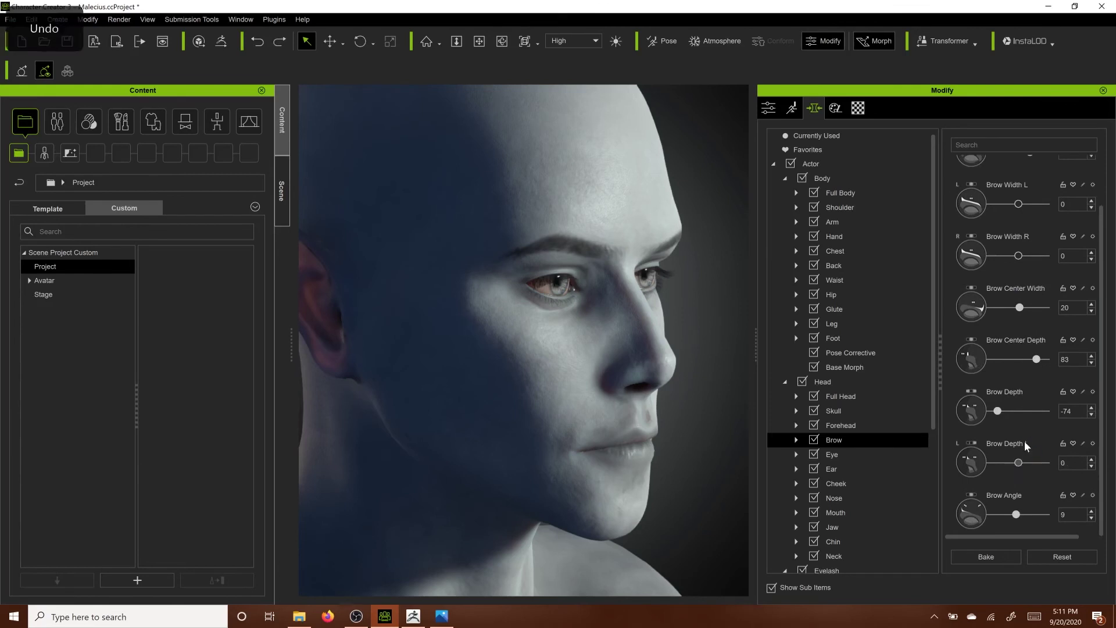
alt+drag(722, 339, 587, 349)
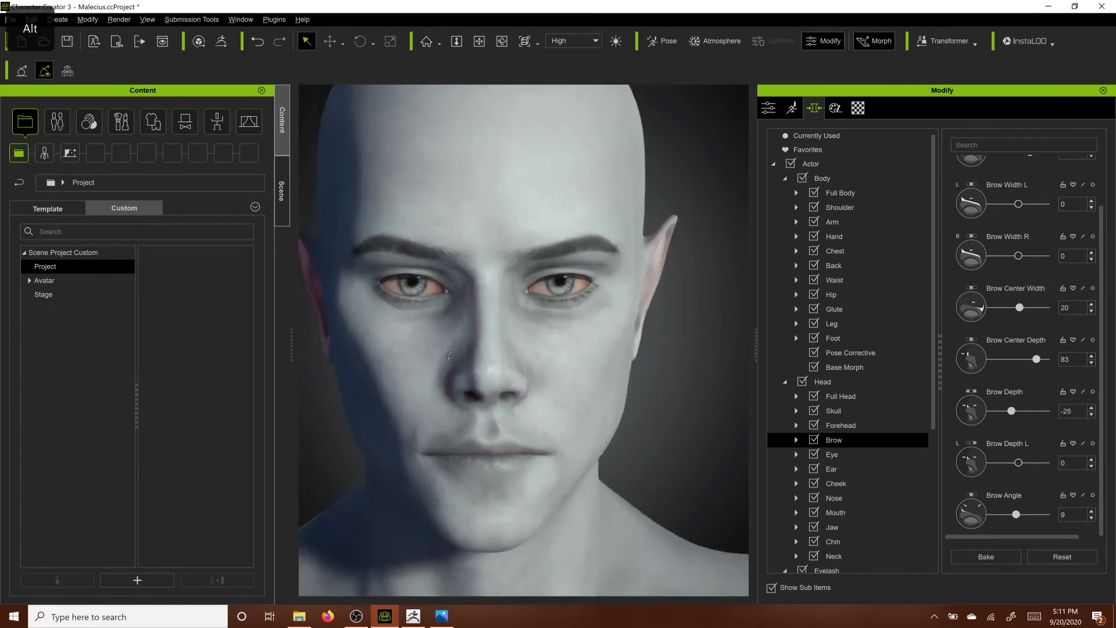
- Examine the ear morphs with the head in profile, and compare the head with the ZBrush sculpt and the reference image
scroll(700, 373, down, 5)
alt+drag(700, 374, 385, 349)
click(552, 340)
scroll(1028, 361, down, 3)
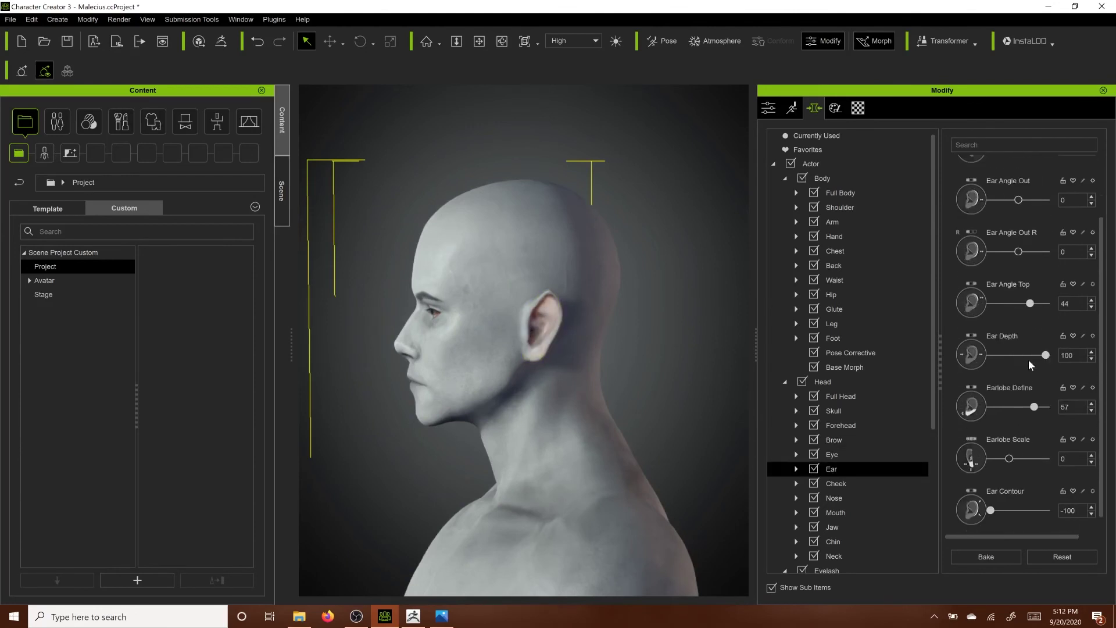
drag(1028, 368, 1105, 367)
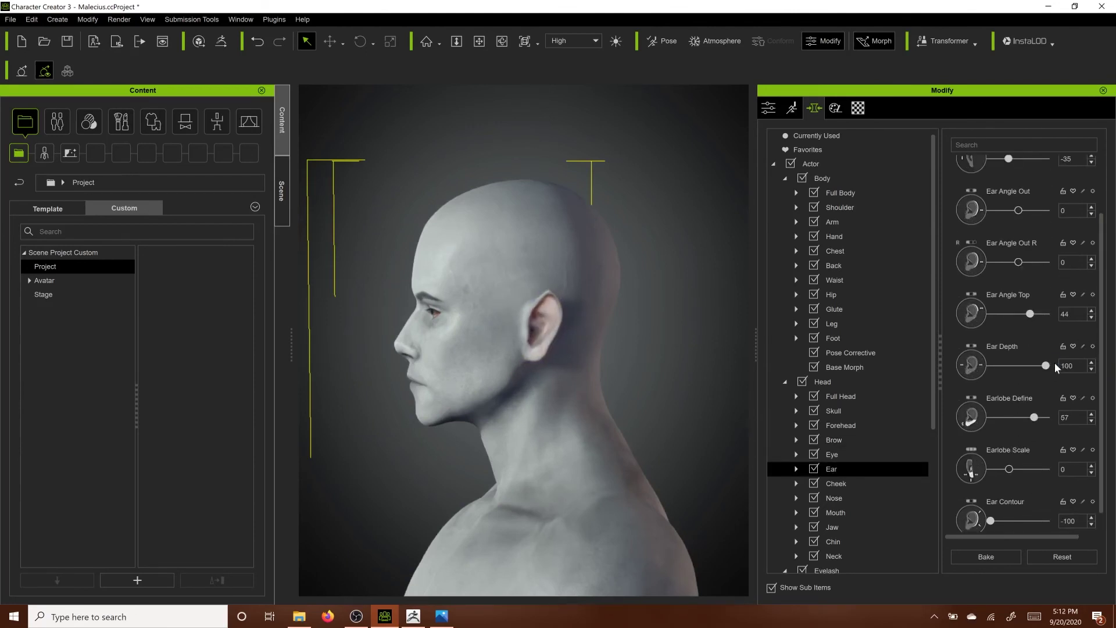
click(412, 618)
key(super)
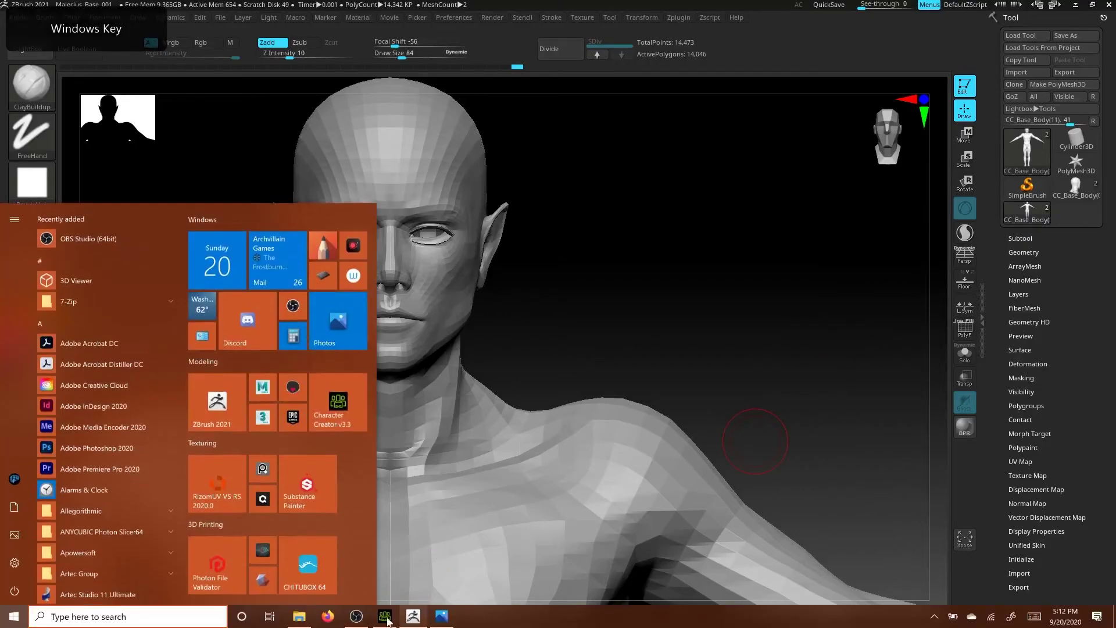
click(442, 616)
click(385, 616)
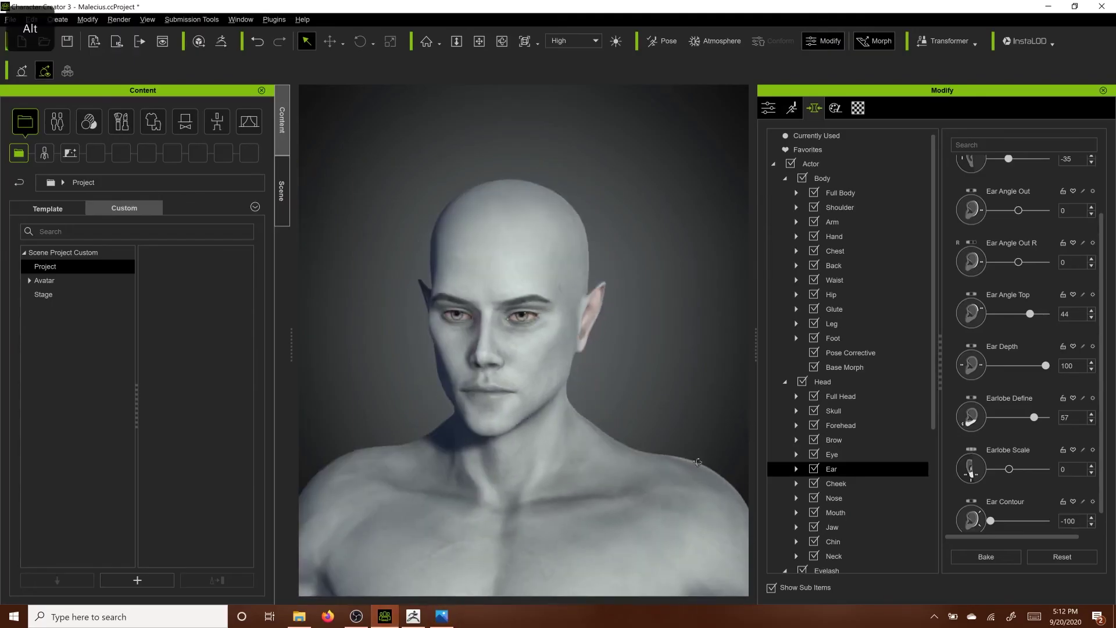
- Set the nose morph Nose Height to -16 while viewing the head in profile
alt+drag(686, 392, 372, 389)
click(384, 350)
scroll(690, 449, up, 3)
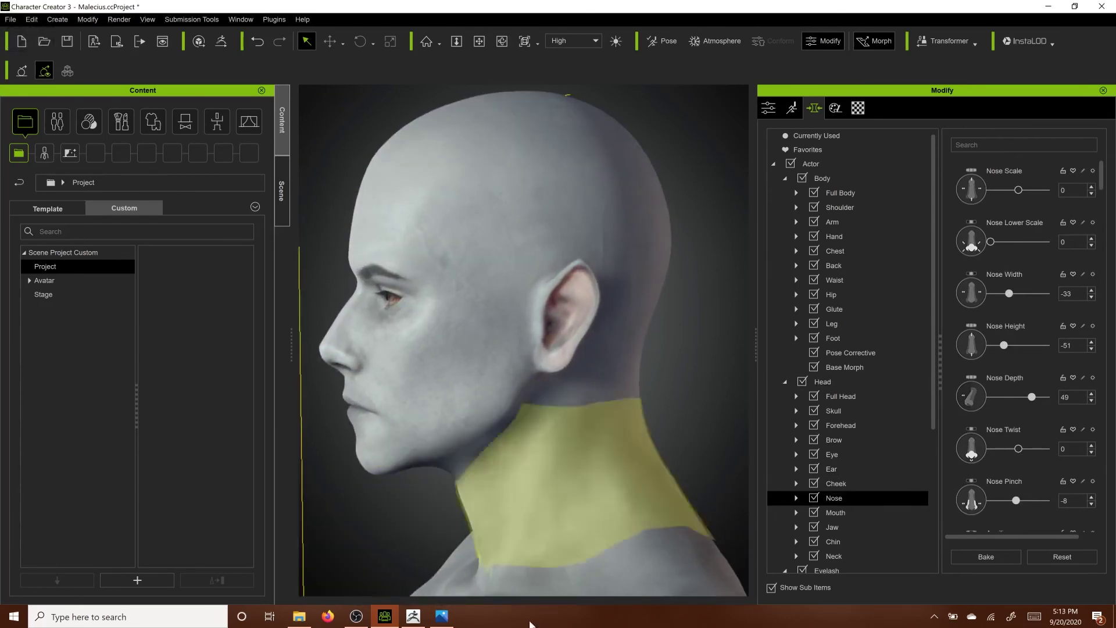
click(414, 617)
key(super)
click(385, 616)
drag(1004, 346, 1015, 348)
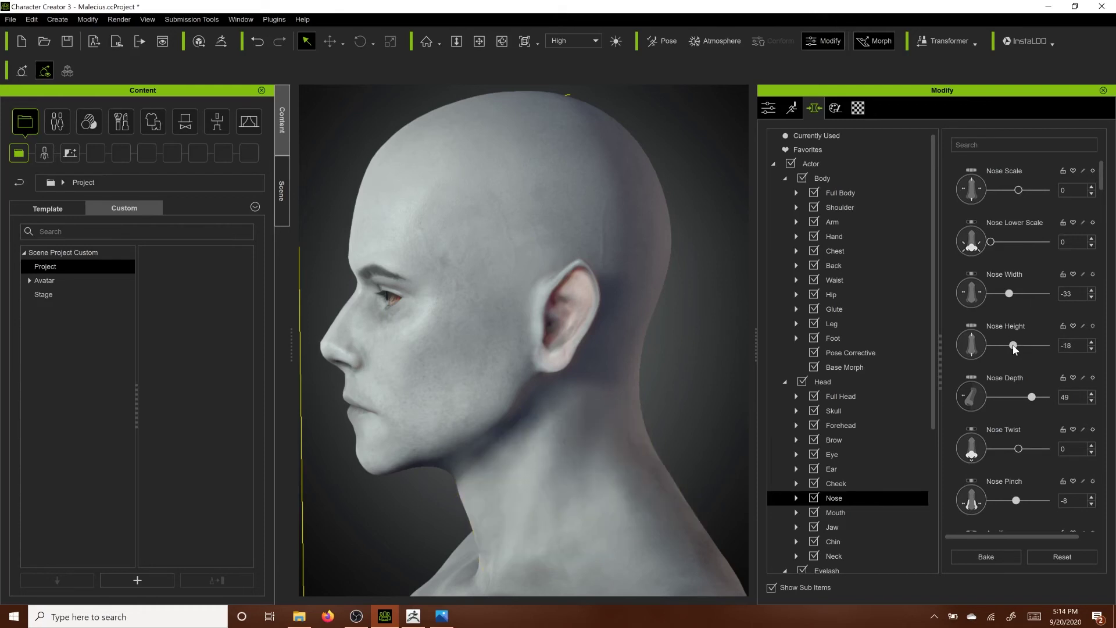
- Look through the remaining nose morphs from the front and set the mouth morph Mouth Height to 10
drag(1101, 182, 1113, 357)
alt+drag(404, 495, 678, 494)
scroll(1068, 306, up, 7)
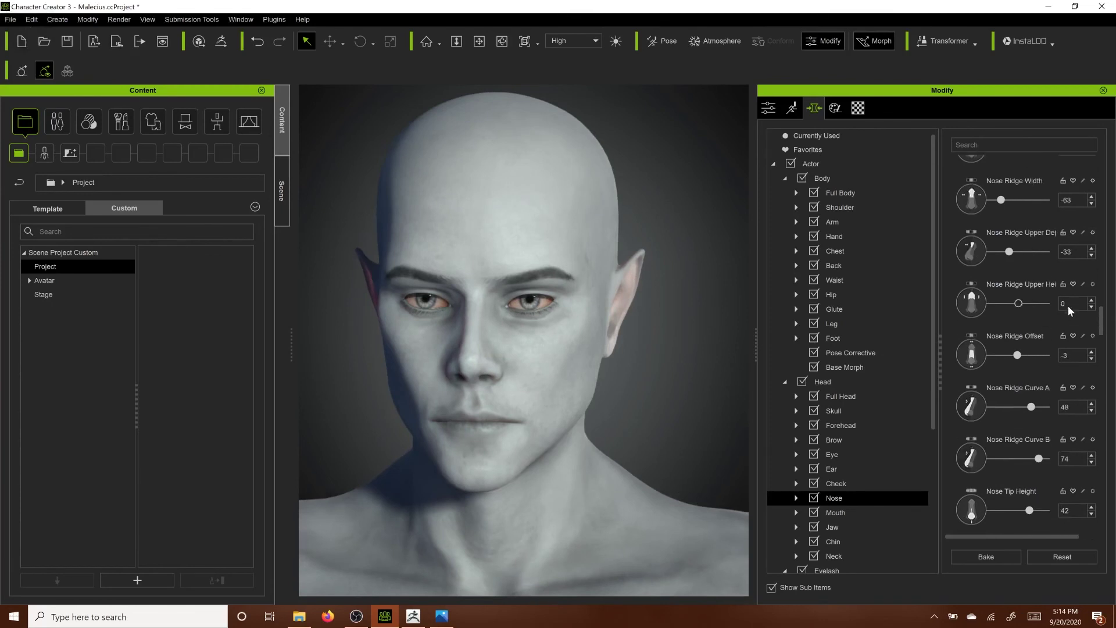
scroll(1069, 306, up, 8)
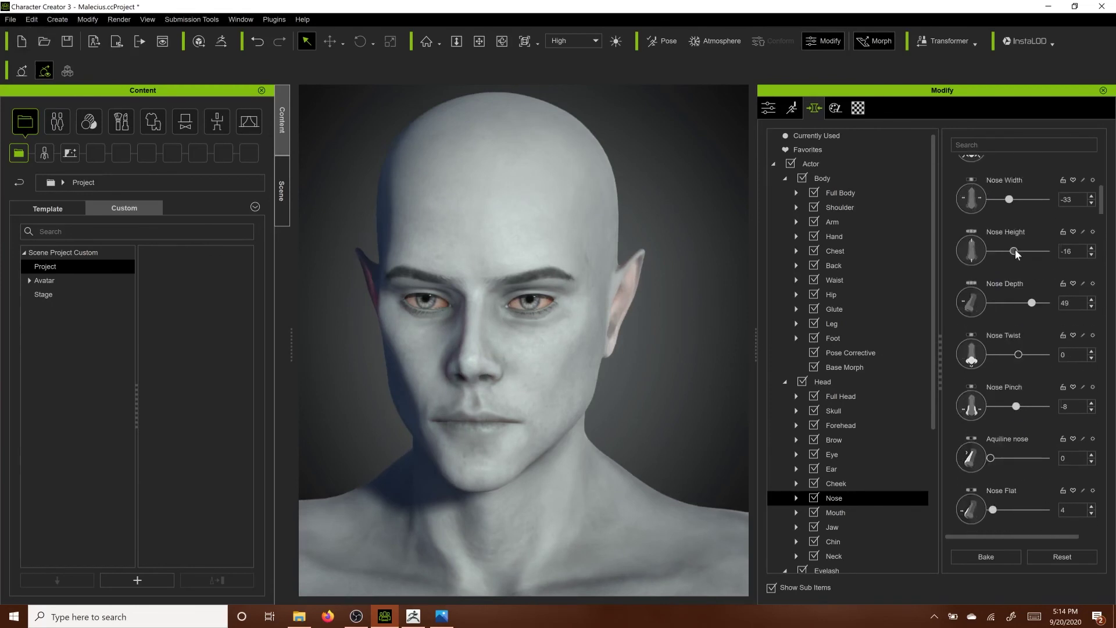
click(836, 512)
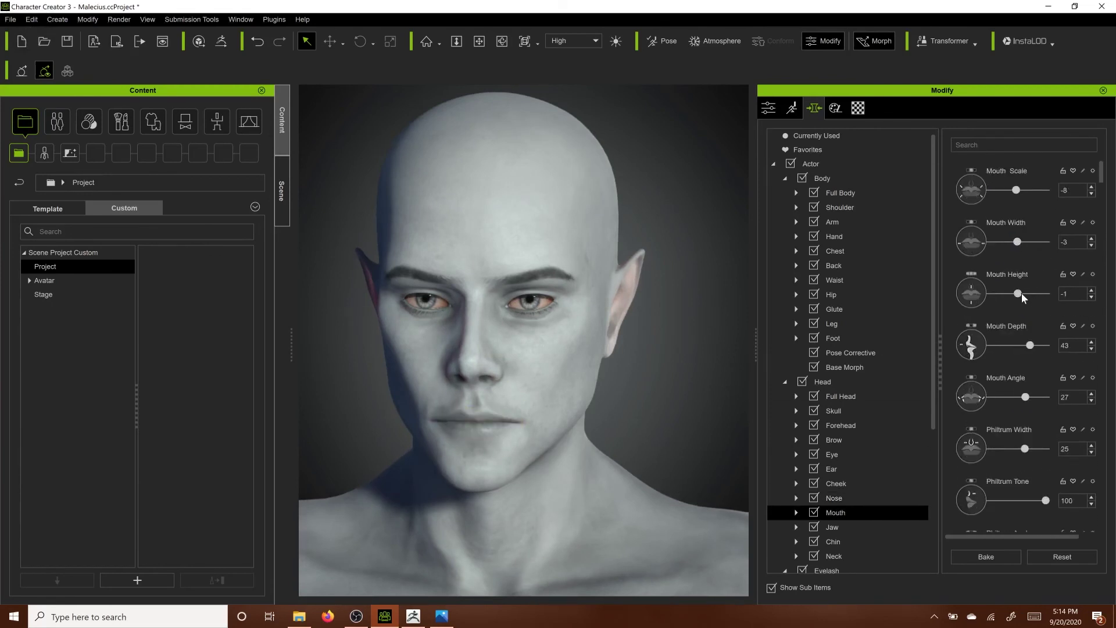
click(1022, 293)
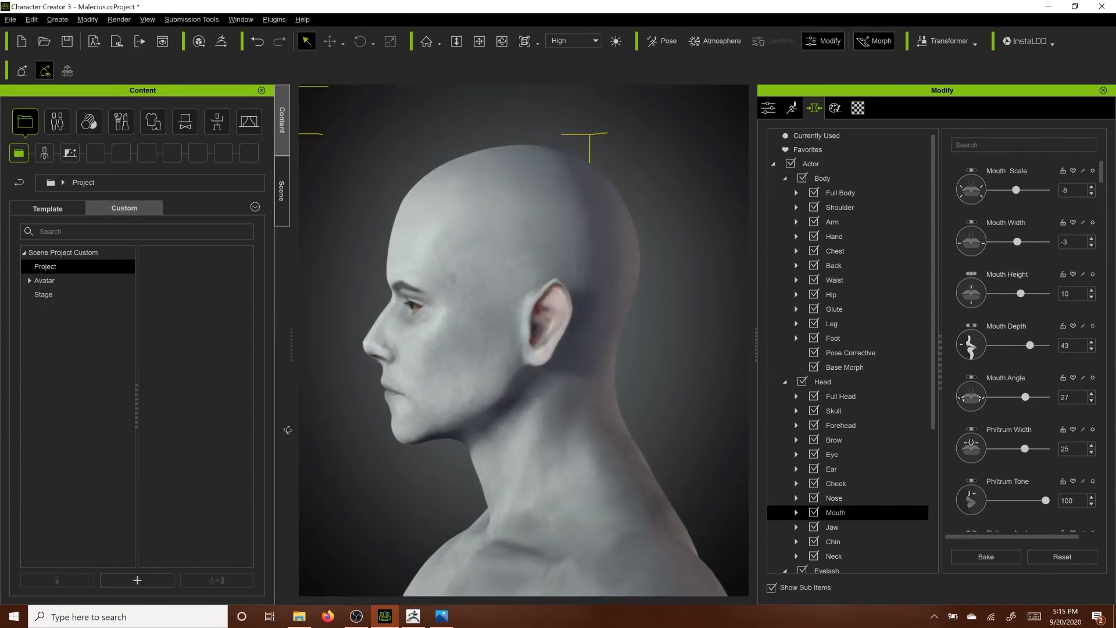
- Send the CC3_Base_Plus mesh to ZBrush through GoZ with the Create action and A-Pose
click(221, 41)
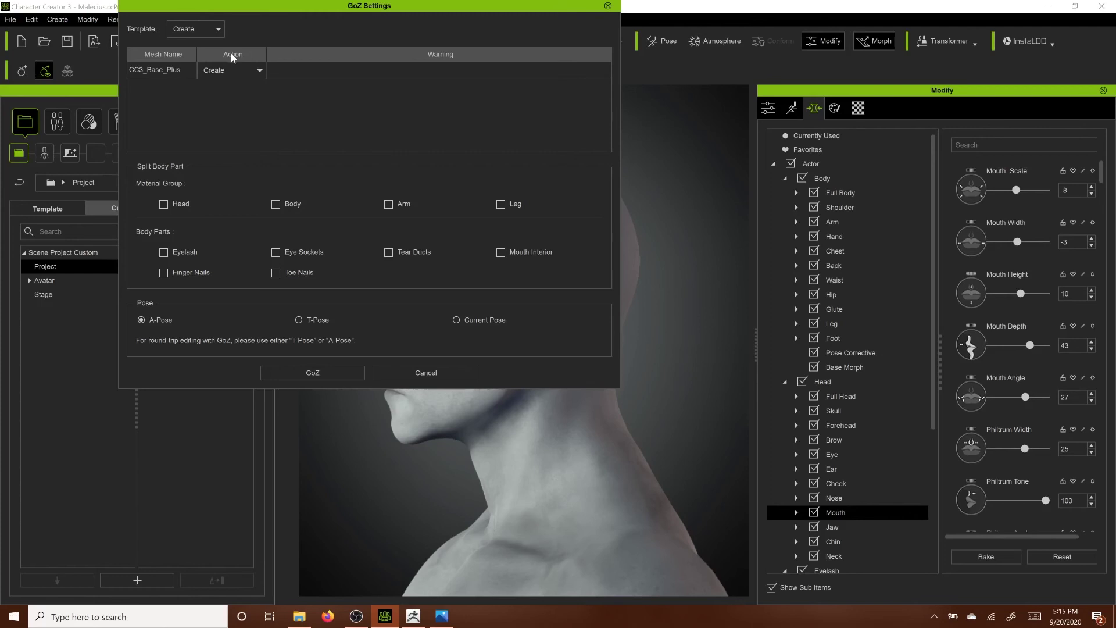
click(314, 371)
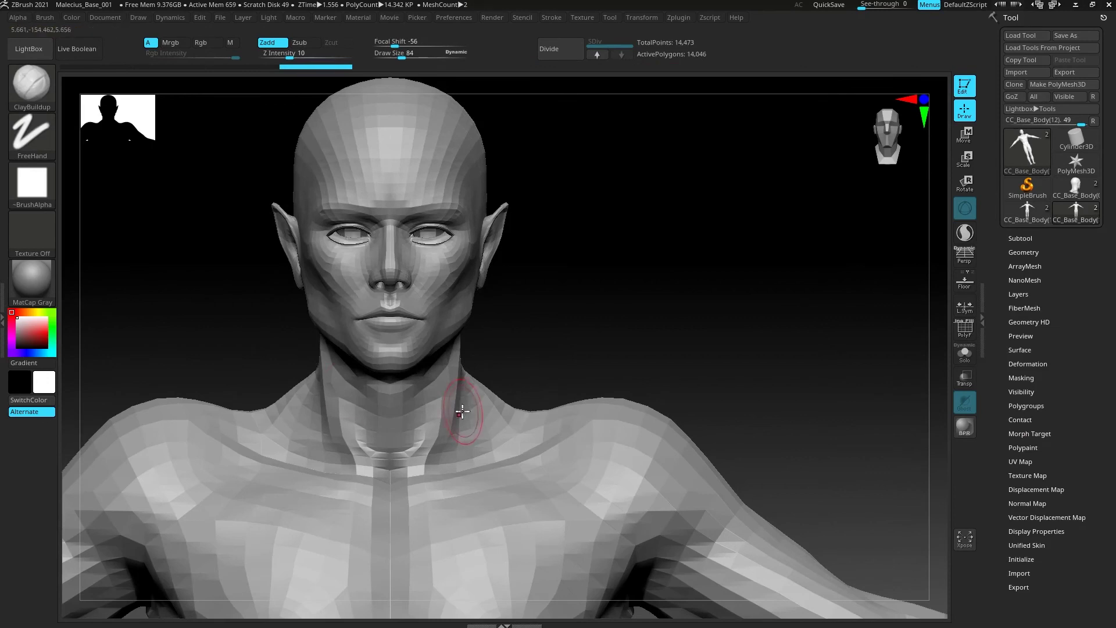
- Reshape the nose in profile with the Move brush, using symmetry and a draw size of 124, and undo the last bridge stroke
right_click(469, 319)
click(539, 315)
key(x)
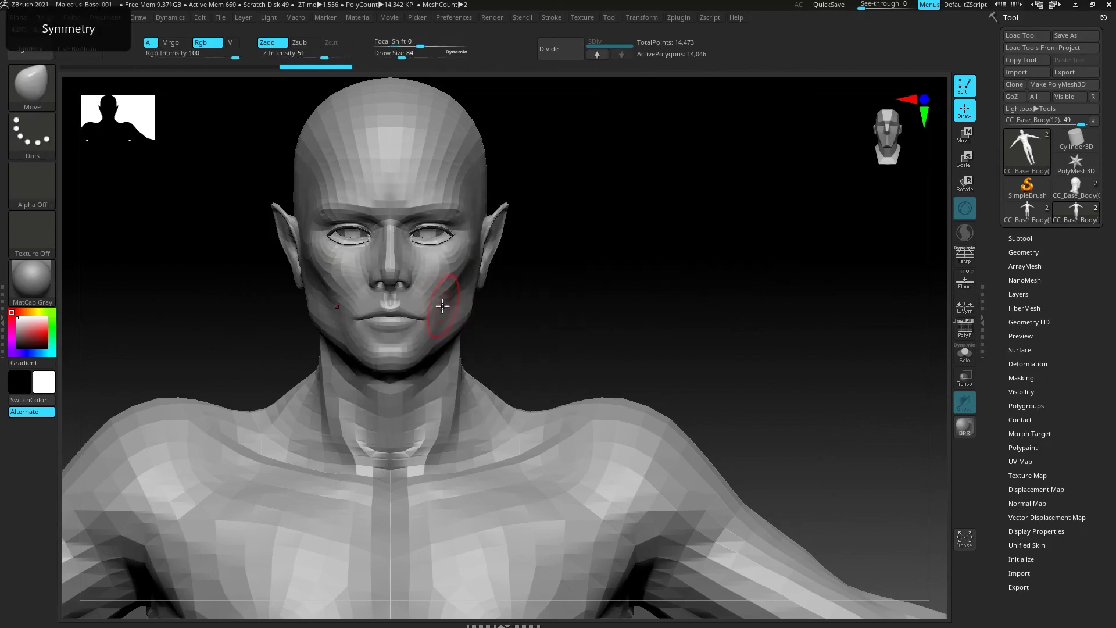
drag(658, 279, 523, 279)
key(bracketright)
key(bracketright)
key(bracketright)
key(bracketright)
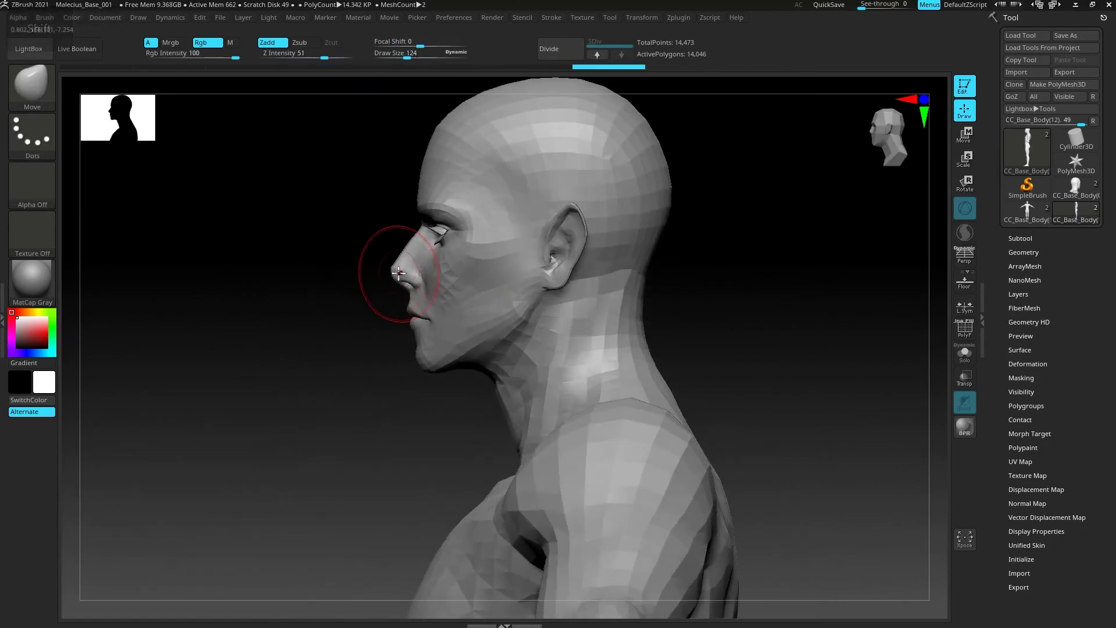
drag(402, 277, 393, 272)
drag(406, 285, 409, 272)
drag(412, 258, 407, 253)
drag(421, 247, 415, 243)
key(ctrl+z)
- Shift the cheekbones with symmetrical Move strokes and undo the last stroke
mouse_move(683, 265)
mouse_down()
mouse_move(803, 254)
mouse_move(558, 236)
mouse_up()
drag(473, 244, 481, 247)
drag(483, 254, 489, 261)
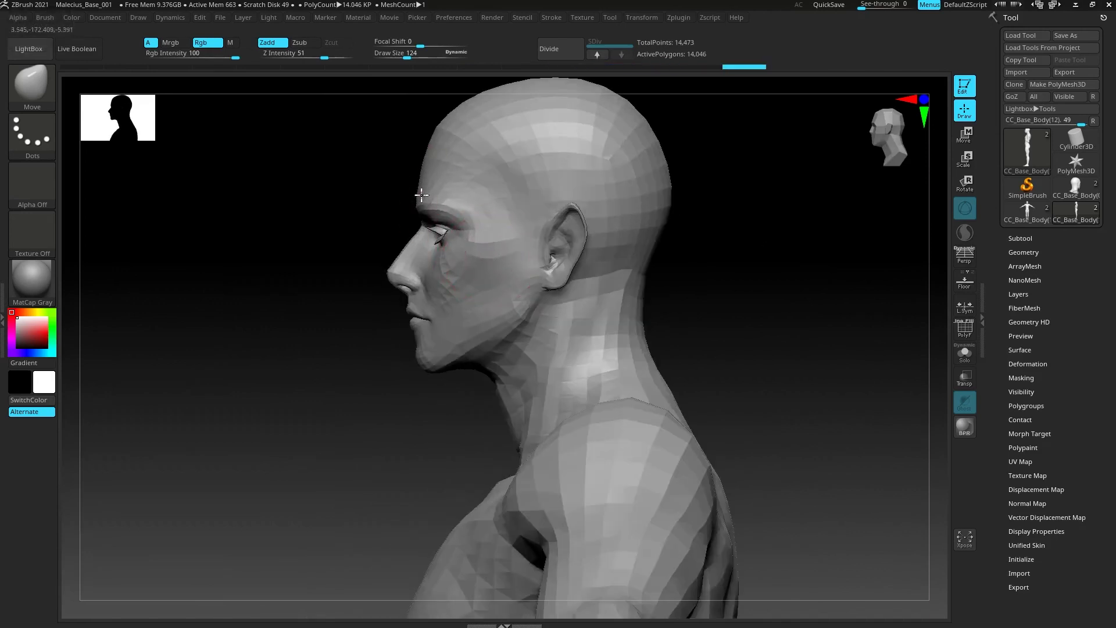
key(ctrl+z)
- Smooth the cheeks and the side of the face with the draw size reduced to 88, undoing one of the strokes
key(bracketleft)
key(bracketleft)
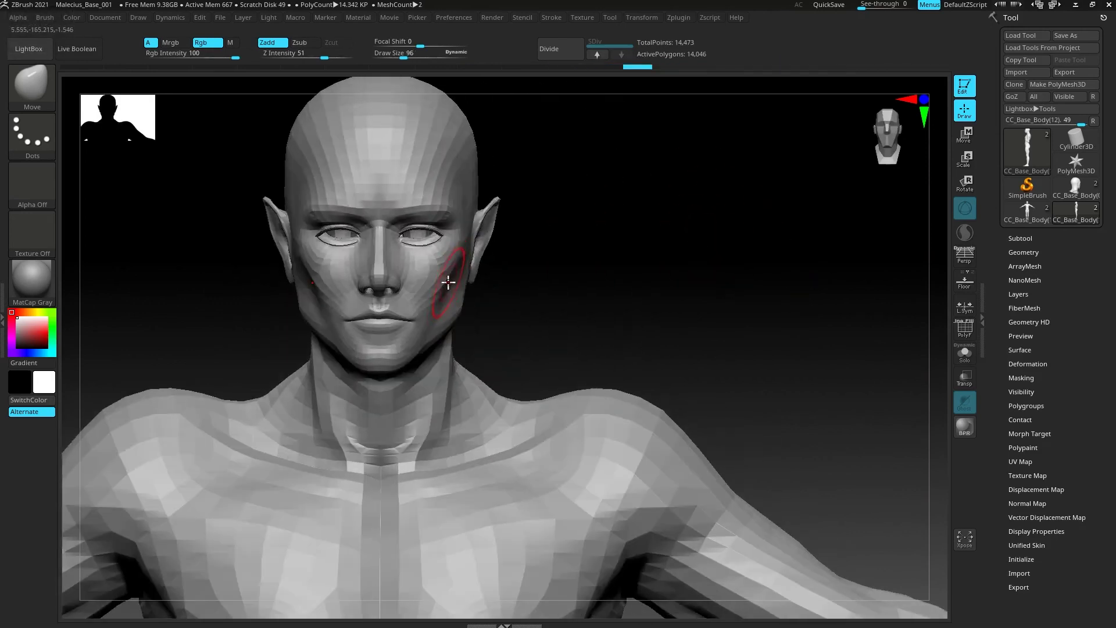
mouse_move(448, 296)
shift+mouse_down()
mouse_move(451, 273)
mouse_move(437, 268)
shift+mouse_up()
mouse_move(646, 257)
mouse_down()
mouse_move(731, 262)
mouse_move(616, 258)
mouse_up()
shift+drag(437, 270, 427, 257)
drag(634, 265, 559, 264)
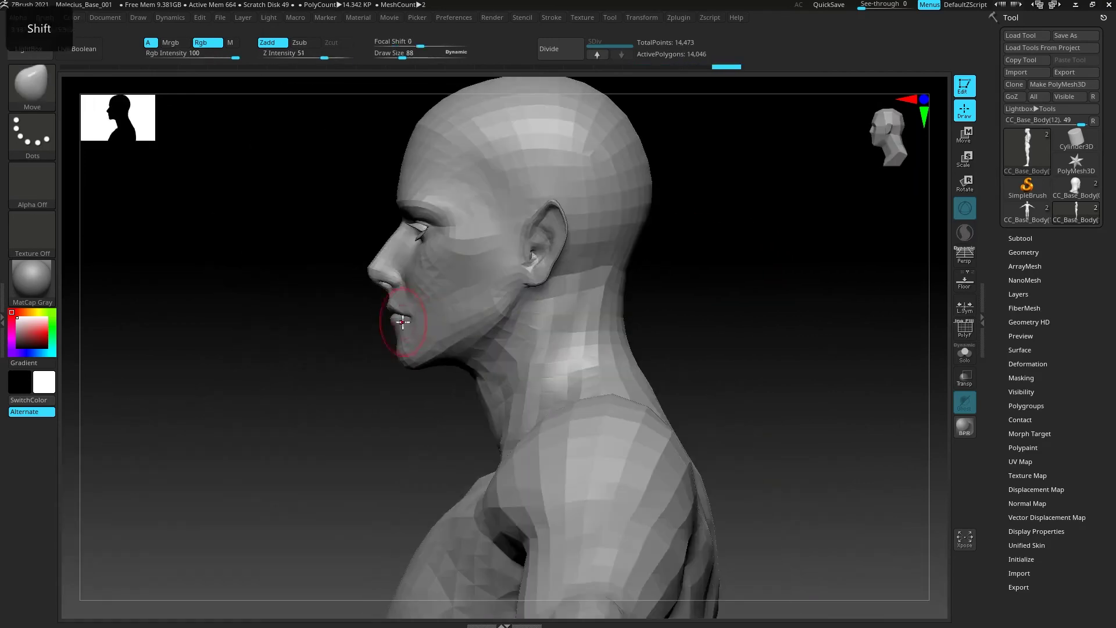
key(ctrl+z)
mouse_move(740, 243)
mouse_down()
mouse_move(790, 249)
mouse_move(740, 260)
mouse_up()
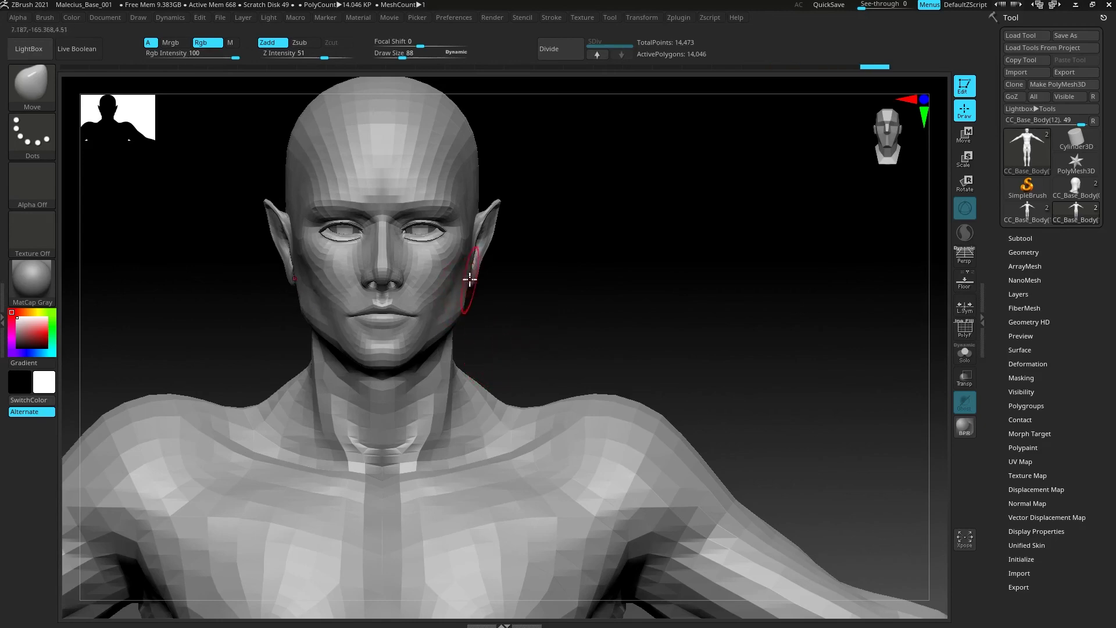
shift+drag(469, 279, 474, 272)
drag(673, 277, 670, 274)
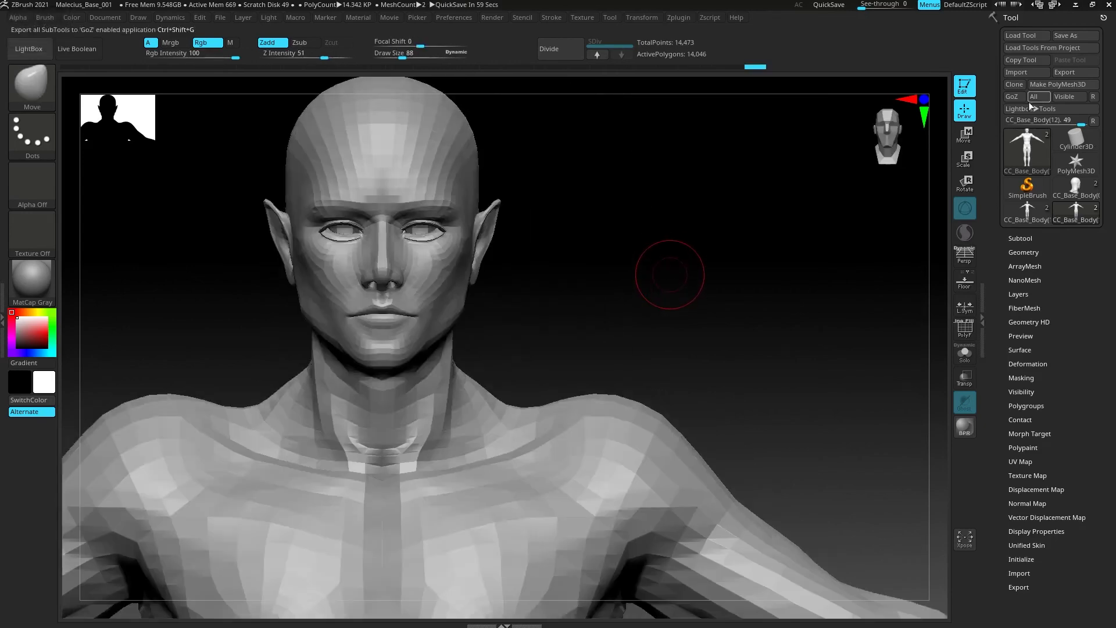
- Send all subtools back to Character Creator through GoZ, updating the CC_Base_Body mesh in A-Pose
click(1030, 105)
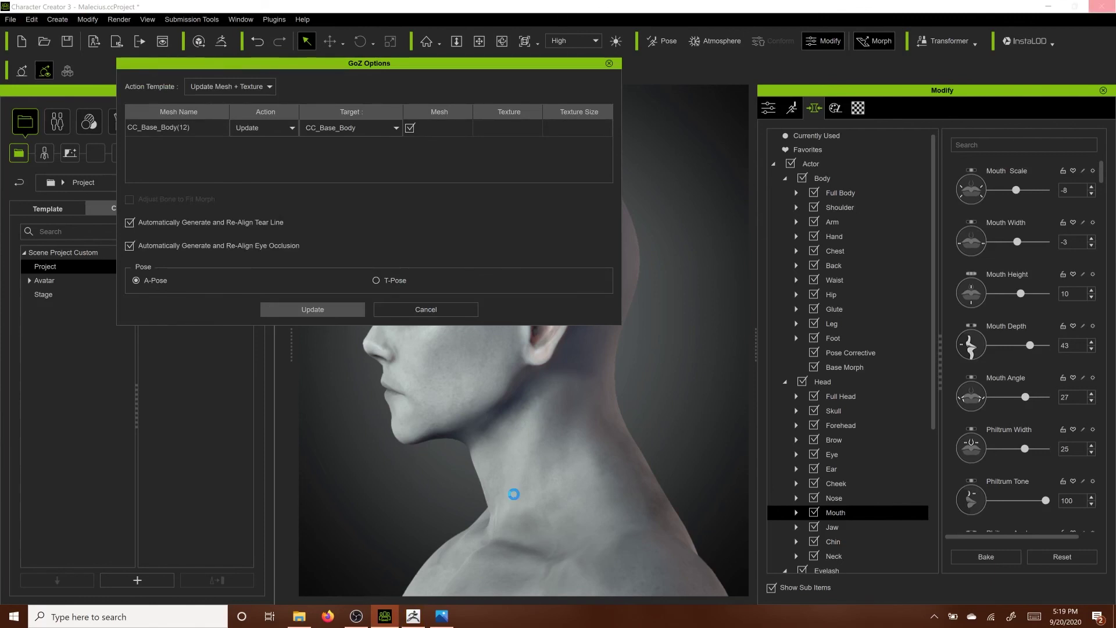
alt+drag(363, 493, 647, 396)
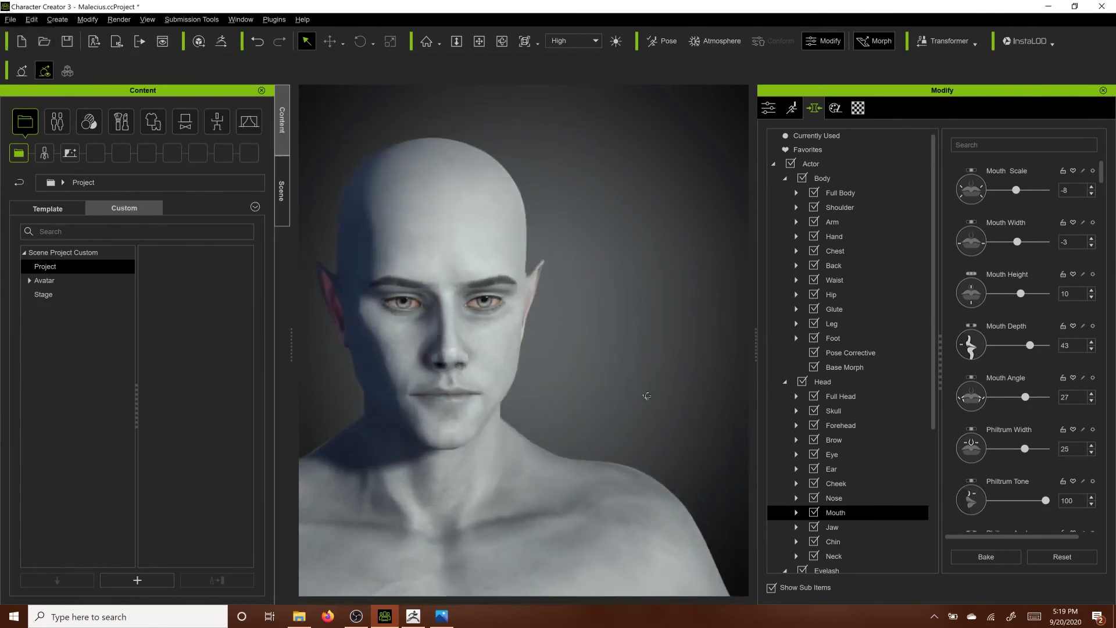
- Open the facial editor's expressions and apply Angry_8 from the 03-Angry style
click(792, 108)
click(924, 203)
click(568, 74)
click(599, 97)
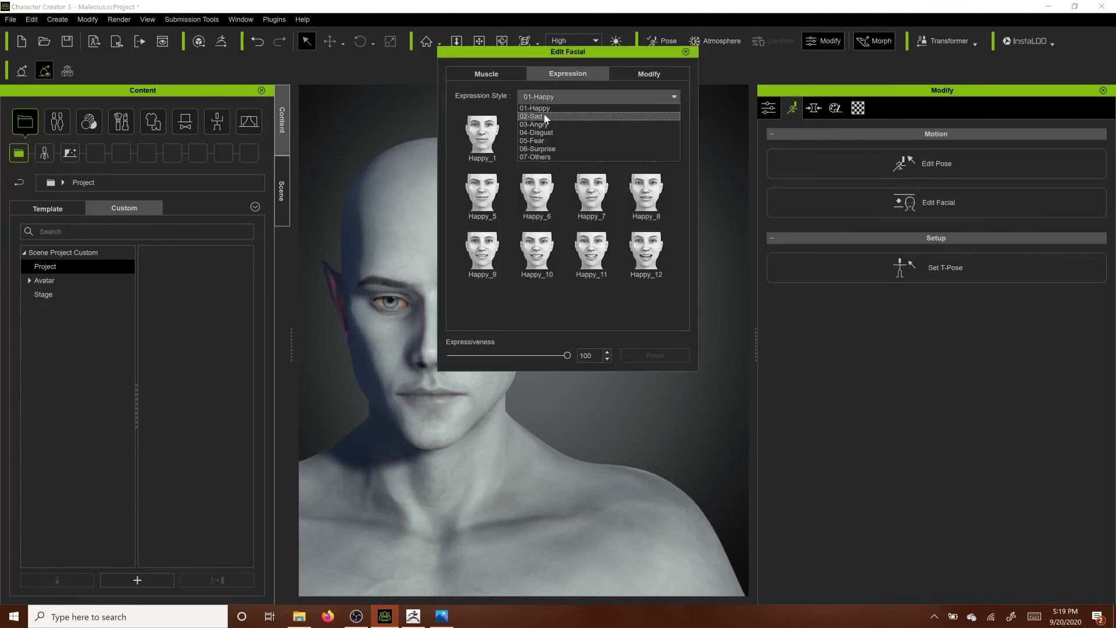
click(541, 125)
click(646, 193)
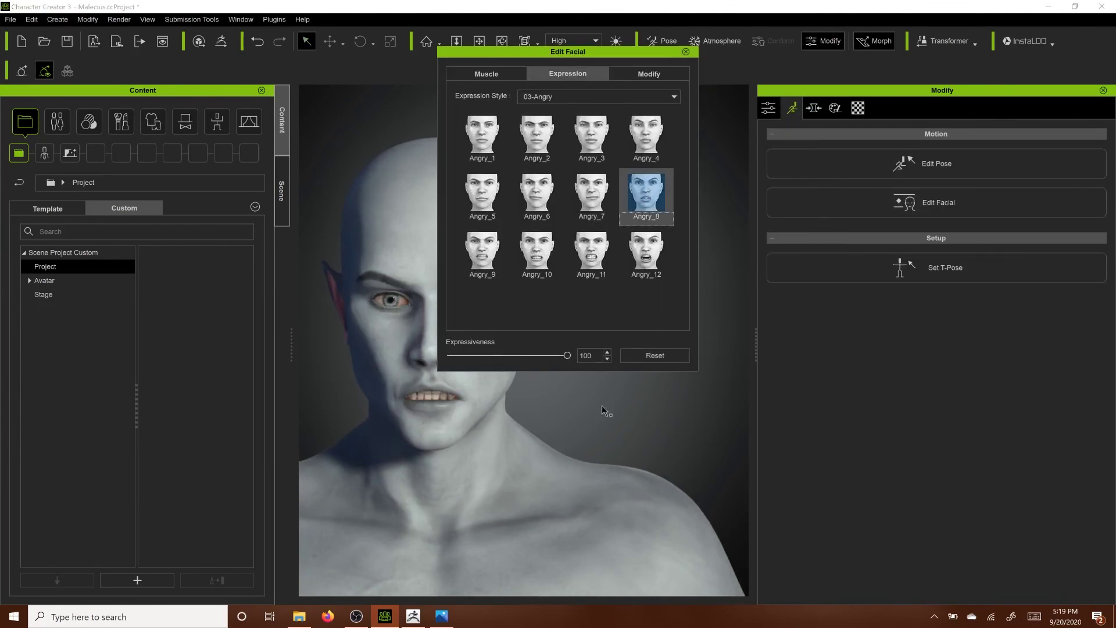
- Try the Angry_3, Angry_2 and Angry_1 expressions with expressiveness lowered to 50, reset the face and close the facial editor
click(591, 133)
click(537, 134)
drag(567, 356, 508, 356)
click(482, 135)
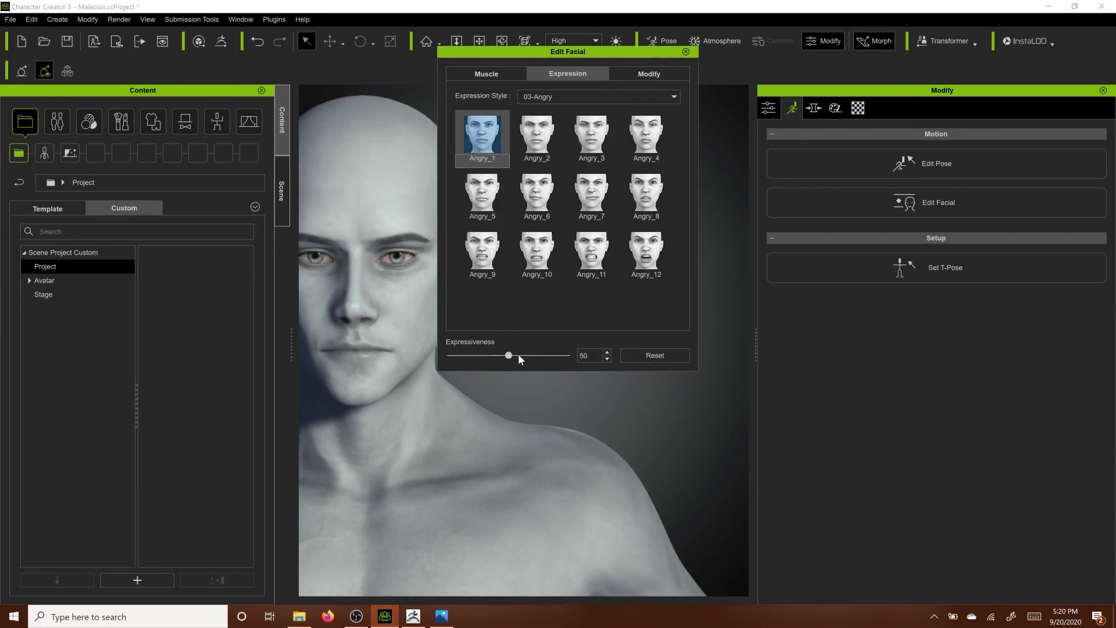
click(655, 355)
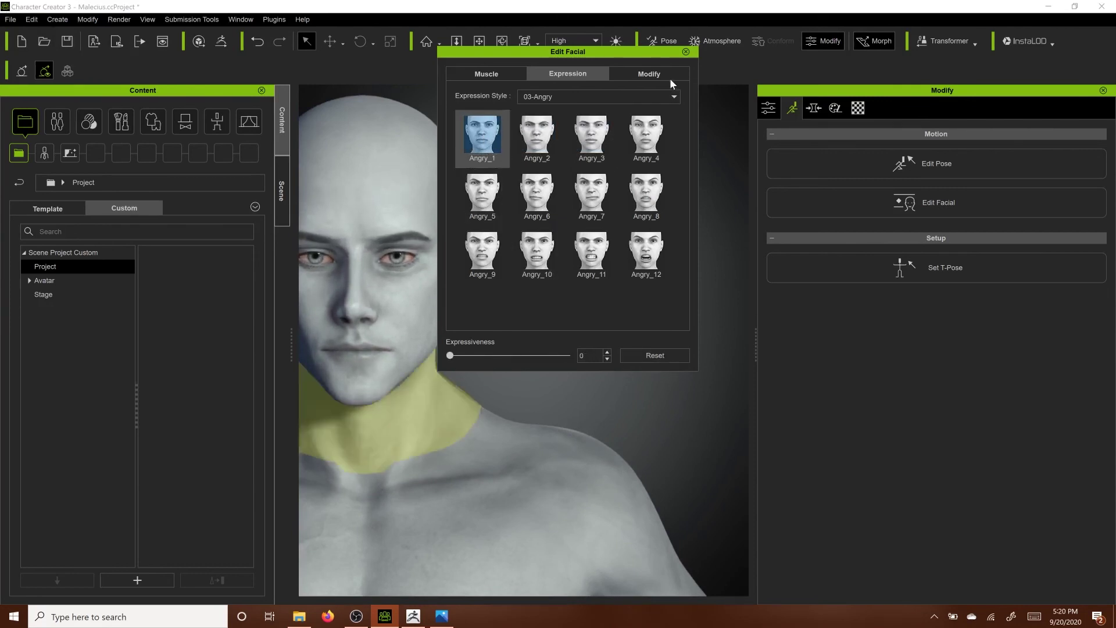
click(548, 96)
click(541, 107)
click(686, 52)
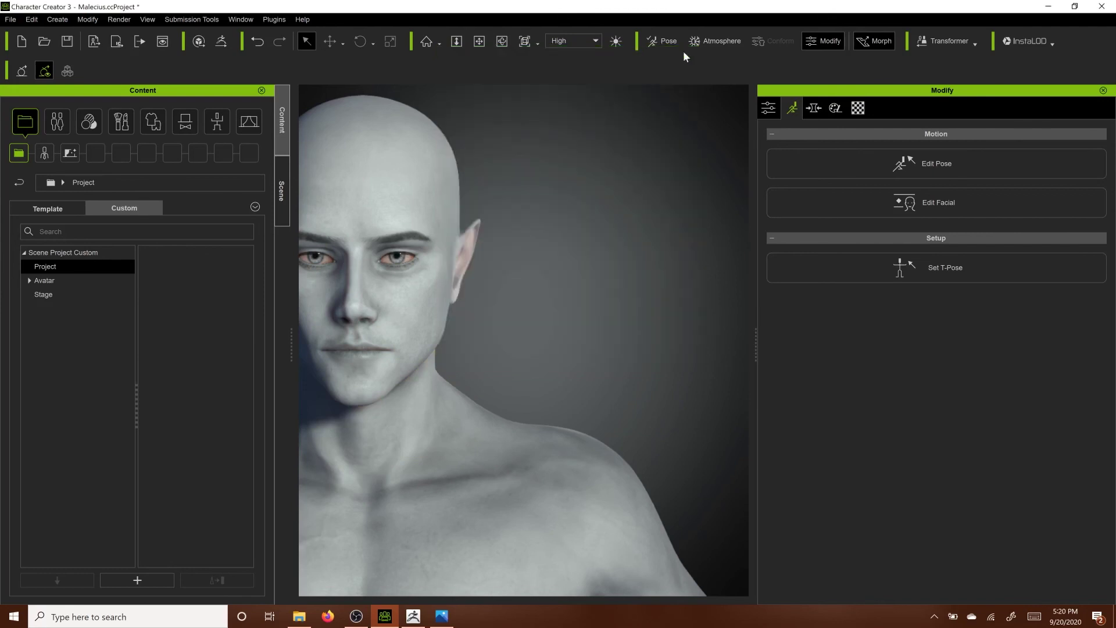
- Examine the character's full body proportions from the front
alt+right_drag(624, 198, 645, 347)
alt+middle_drag(644, 348, 603, 164)
alt+drag(603, 165, 615, 279)
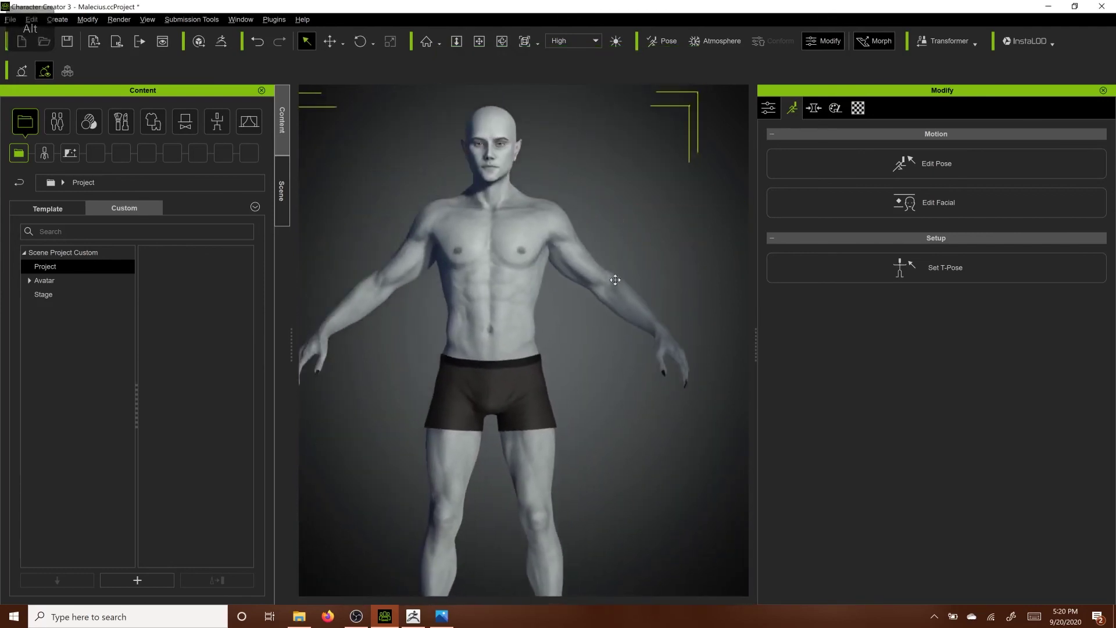
alt+middle_drag(622, 151, 583, 220)
alt+right_drag(583, 220, 585, 244)
alt+drag(585, 244, 603, 442)
alt+middle_drag(603, 442, 648, 418)
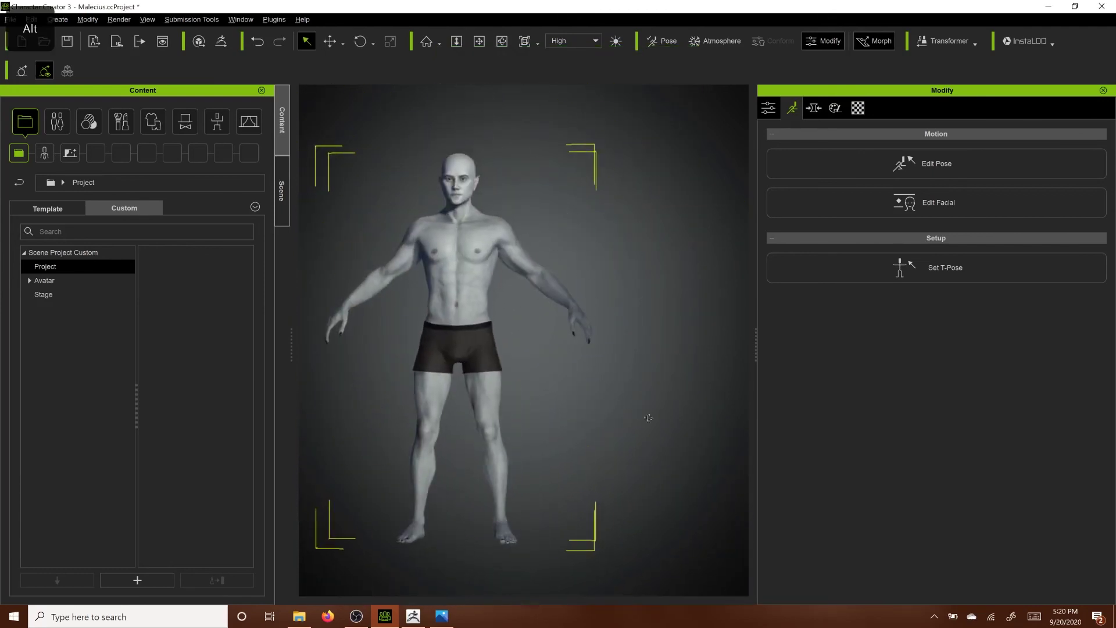
alt+drag(648, 419, 679, 416)
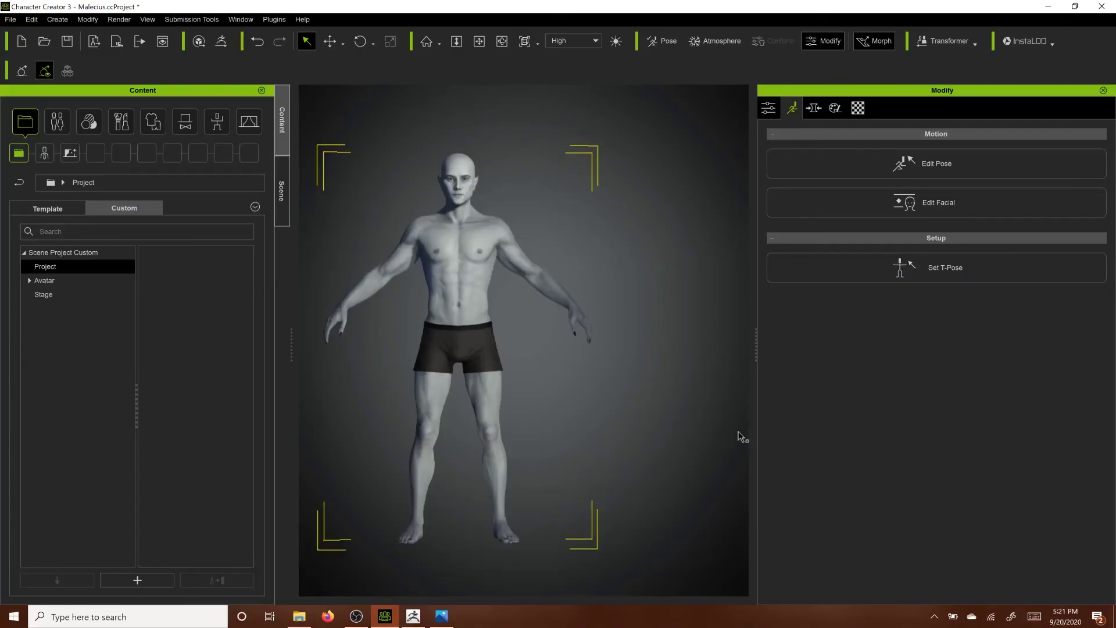
click(283, 196)
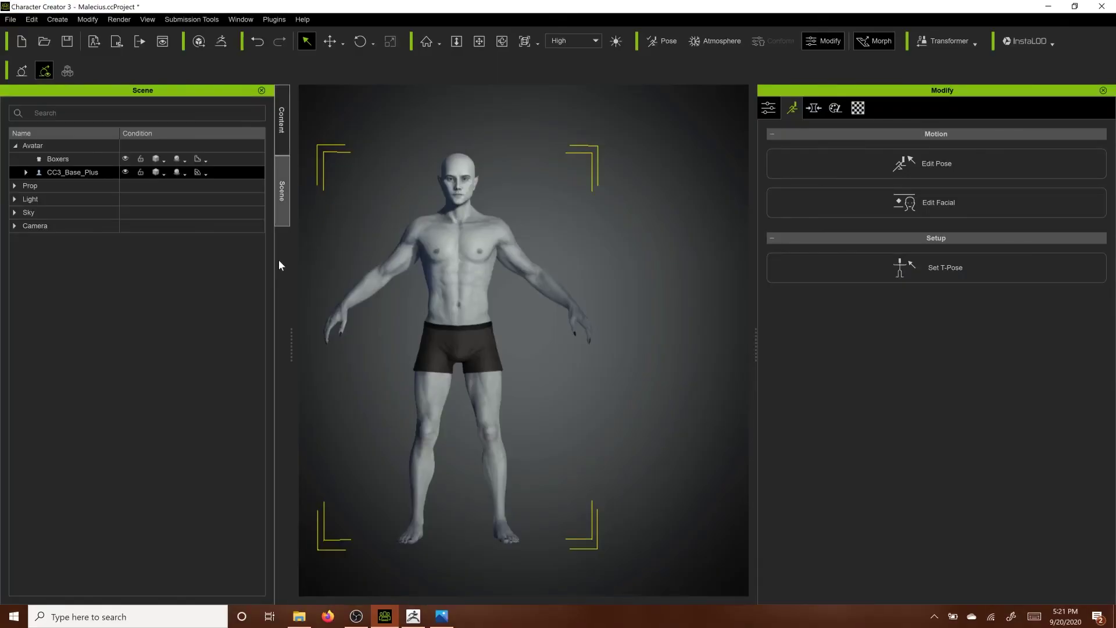
alt+drag(657, 216, 585, 337)
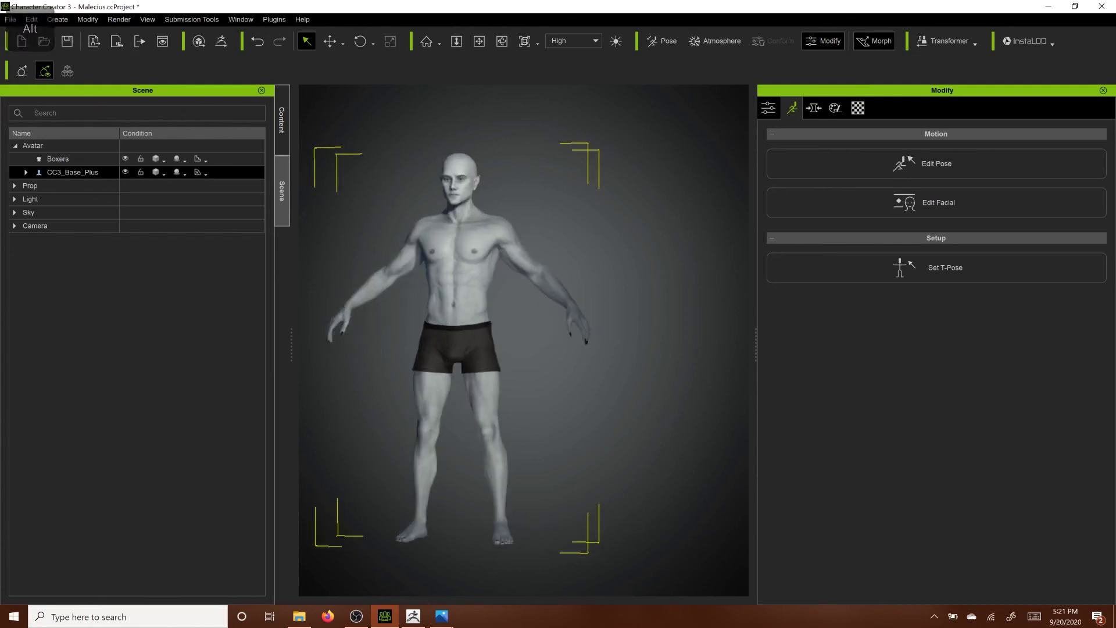
click(356, 617)
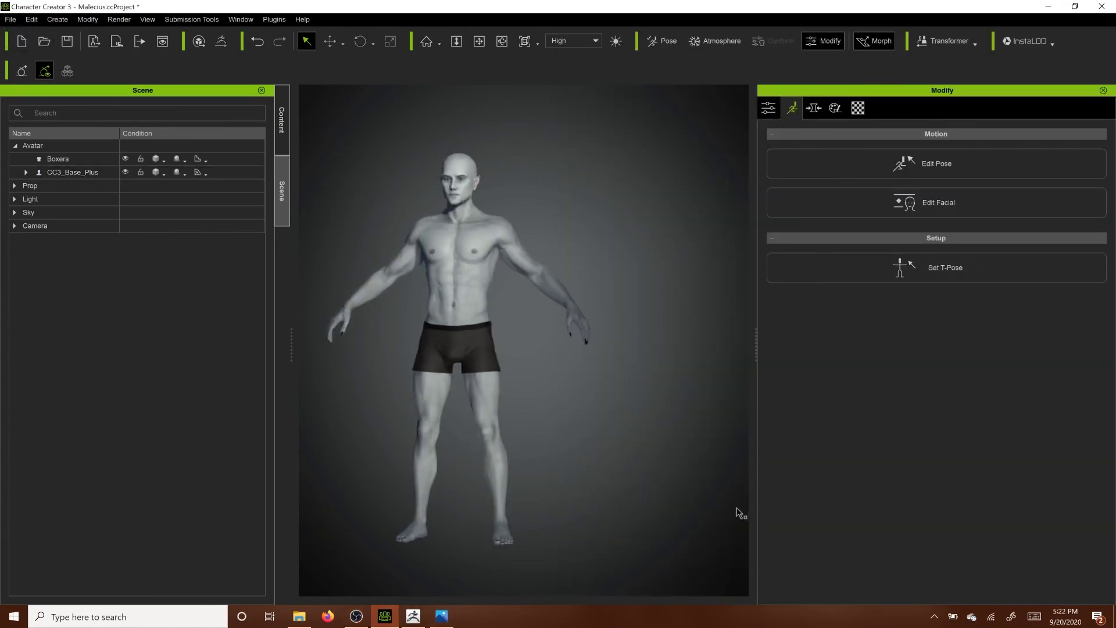
right_drag(736, 511, 636, 486)
click(282, 121)
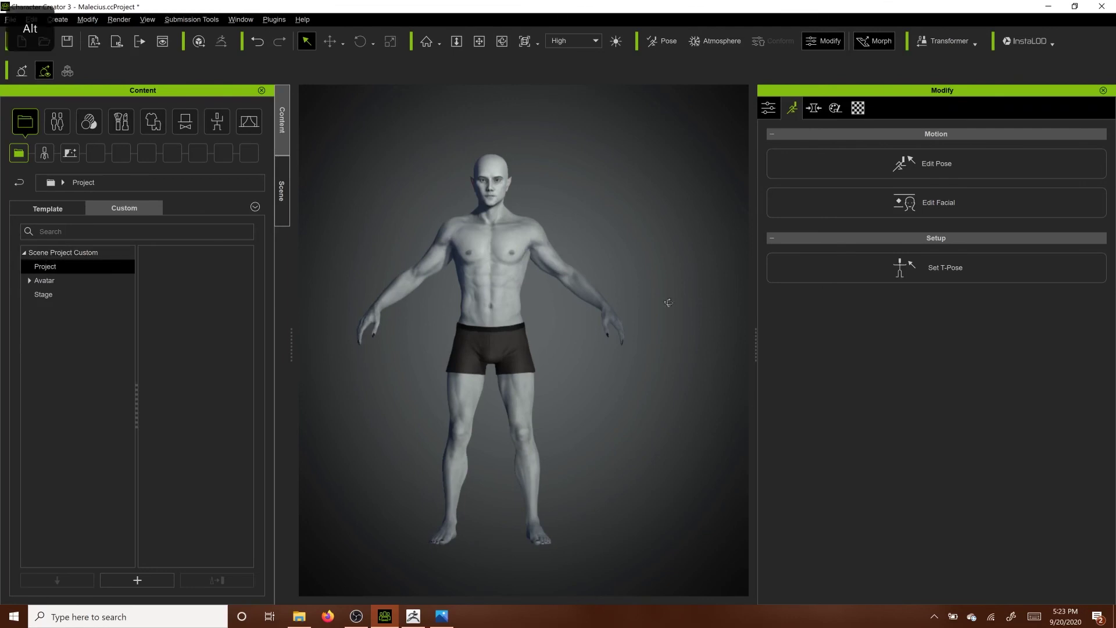
- Open the pose editor and spread the legs slightly by moving the foot outward with Mirror enabled
alt+right_drag(668, 304, 393, 275)
click(958, 167)
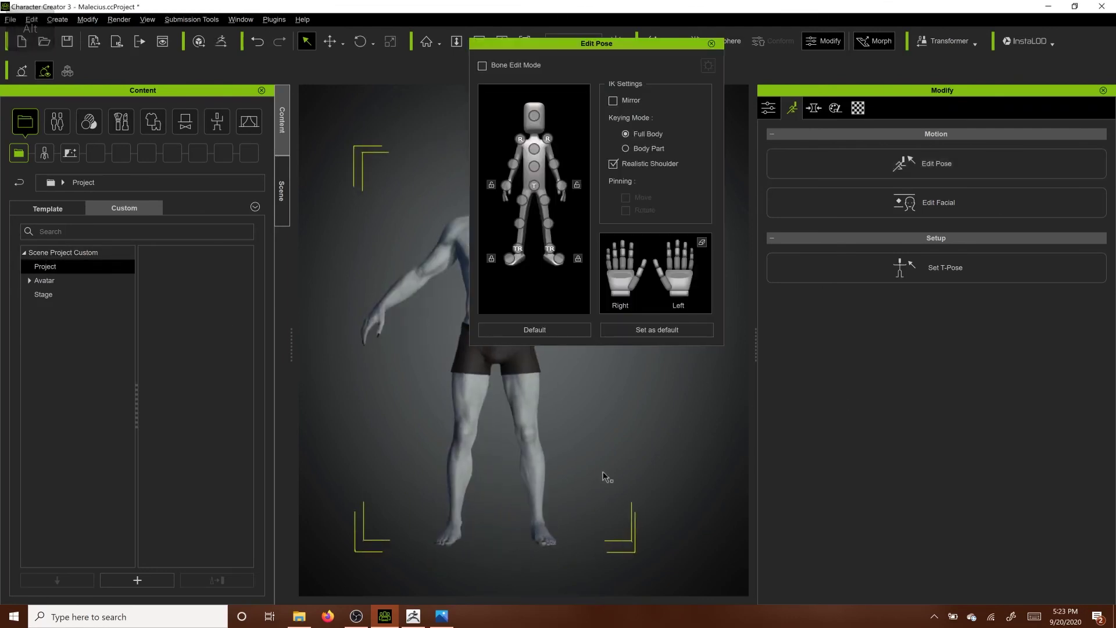
click(560, 258)
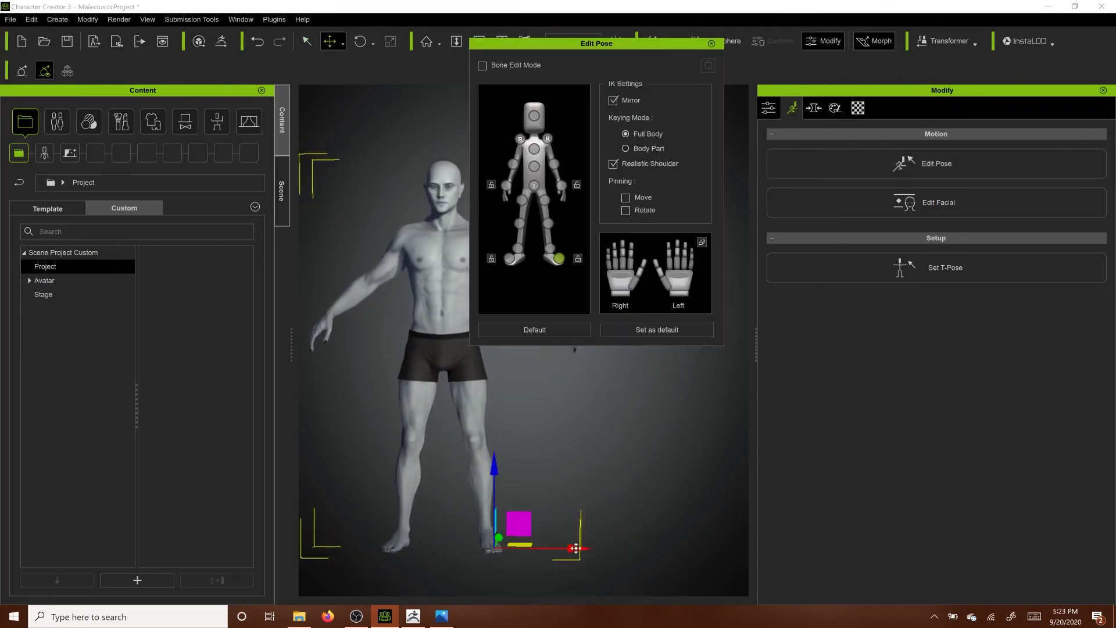
drag(576, 548, 586, 549)
- Try rotating both shoulders with mirroring in the pose editor and undo the last rotation
click(548, 139)
drag(592, 46, 768, 79)
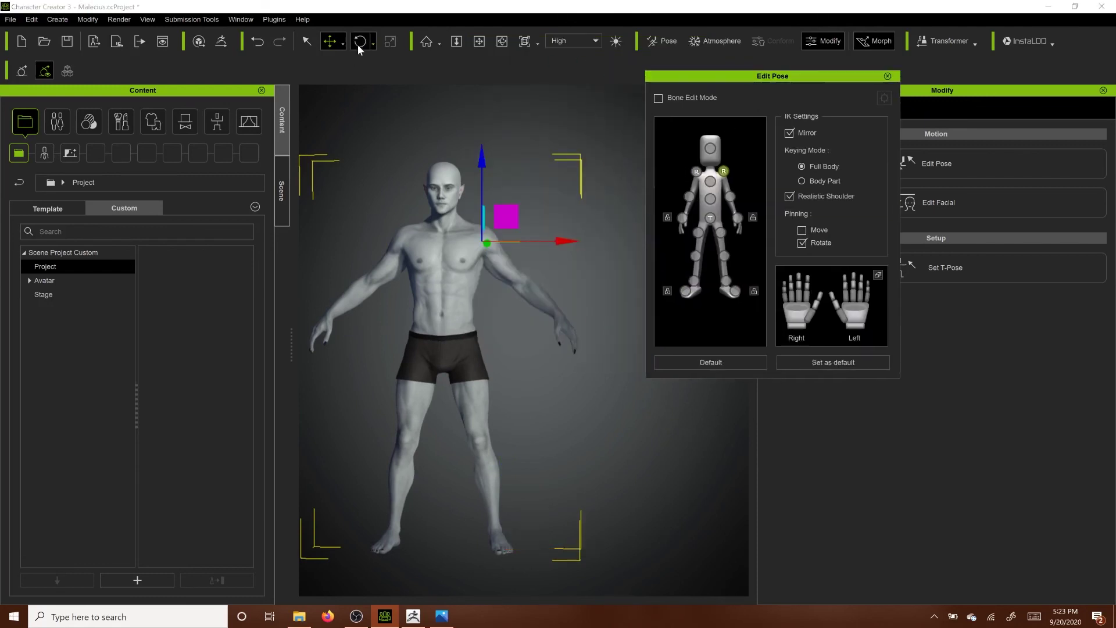
click(360, 44)
alt+right_drag(596, 189, 570, 250)
drag(500, 366, 513, 359)
drag(477, 319, 447, 338)
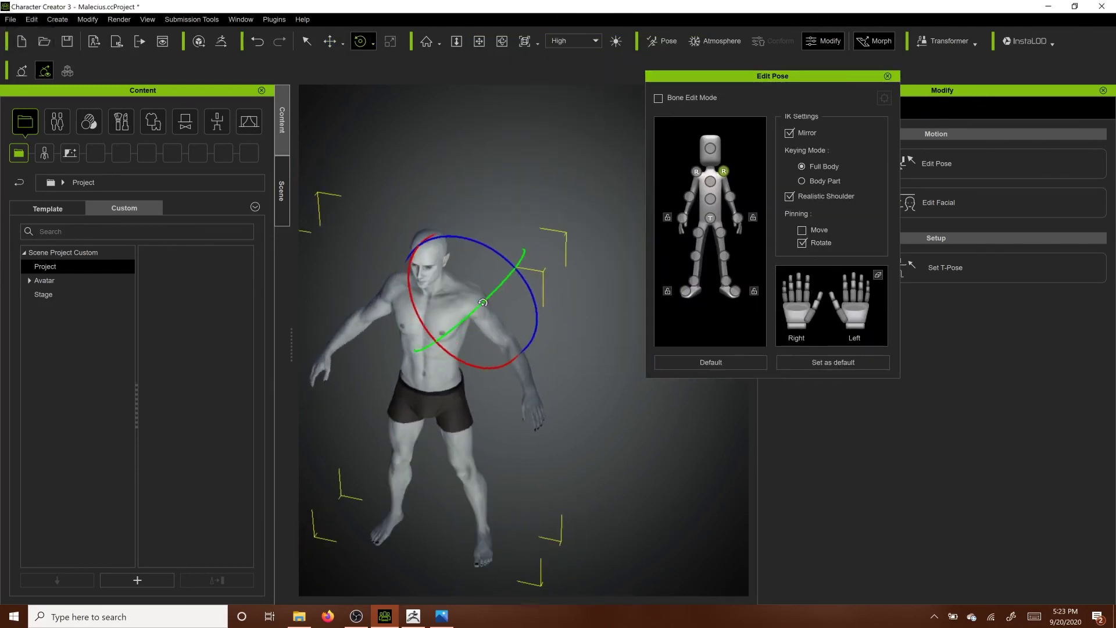
key(ctrl+z)
- Try another mirrored shoulder rotation from the side view and undo the shoulder rotations
alt+right_drag(565, 329, 477, 340)
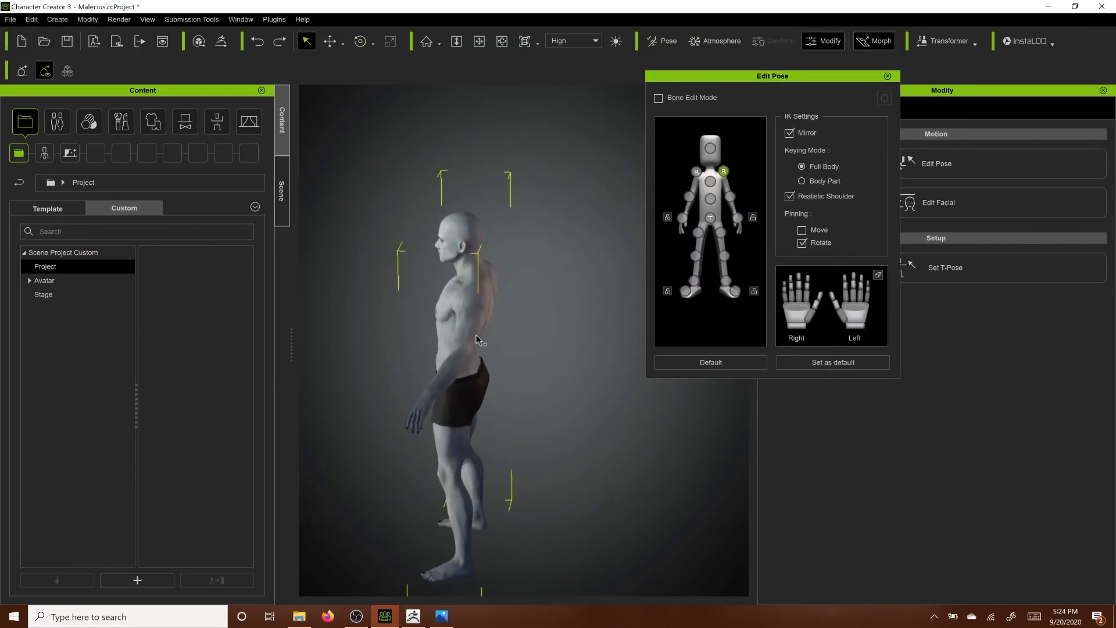
click(362, 41)
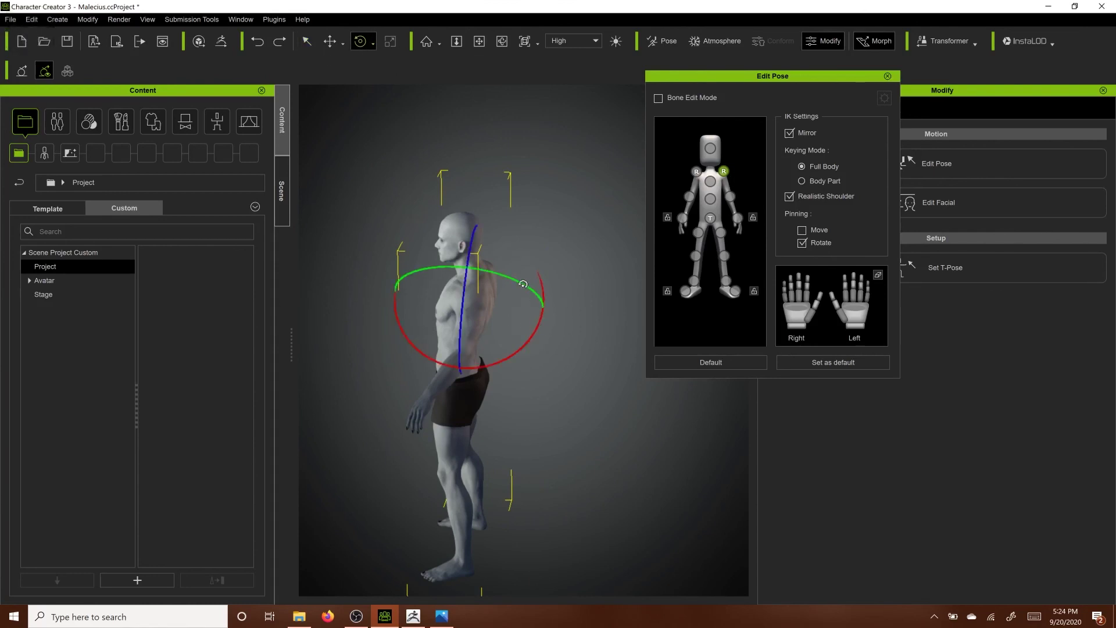
drag(523, 342, 526, 340)
alt+right_drag(572, 375, 522, 283)
key(ctrl+z)
key(ctrl+z)
key(ctrl+z)
- Raise both arms outward by rotating the mirrored shoulders in Full Body keying mode, and close the pose editor
click(809, 179)
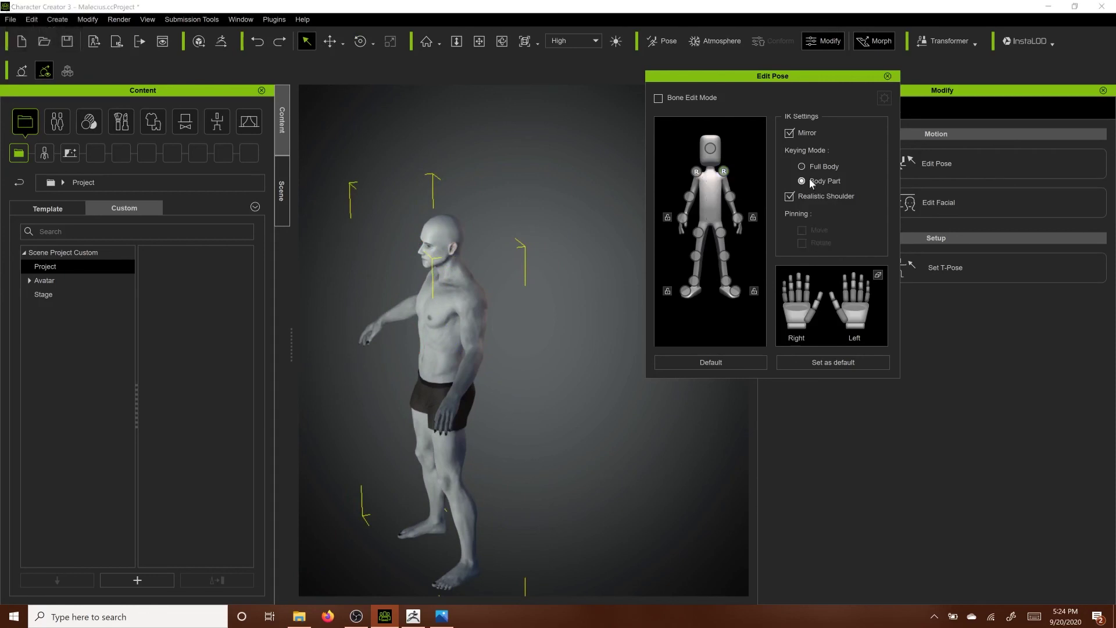
click(809, 166)
alt+right_drag(630, 349, 845, 352)
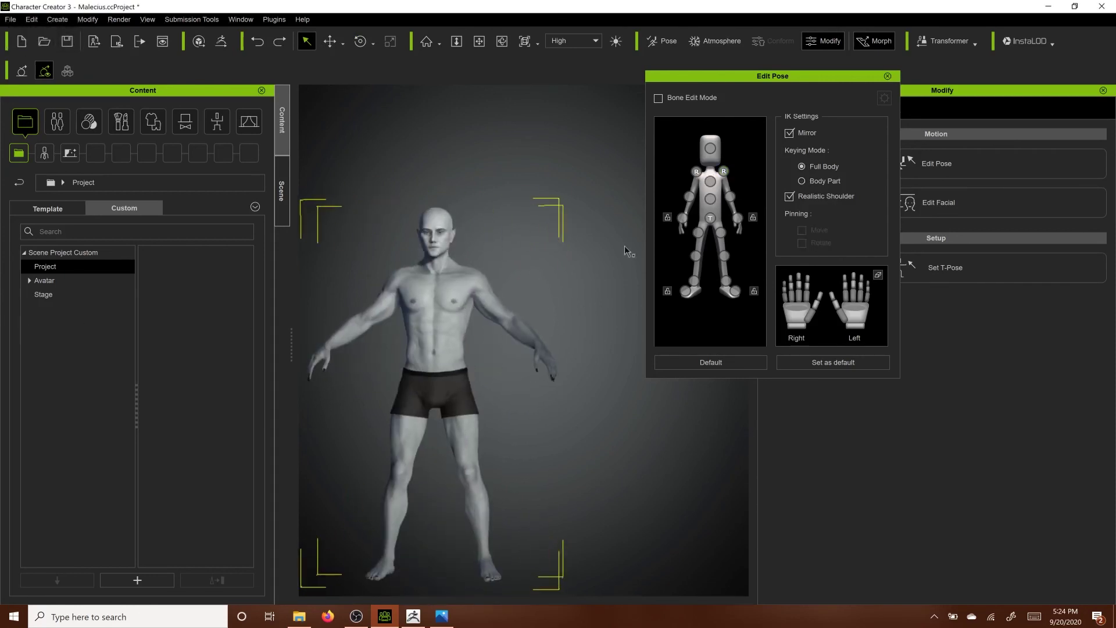
click(329, 41)
click(361, 41)
drag(547, 264, 560, 256)
alt+right_drag(582, 332, 695, 414)
click(888, 76)
- Save the current pose to the custom MotionPlus library as zCloth
alt+right_drag(607, 448, 630, 451)
mouse_move(630, 451)
alt+mouse_down()
mouse_move(615, 384)
mouse_move(625, 435)
alt+mouse_up()
alt+right_drag(624, 435, 650, 407)
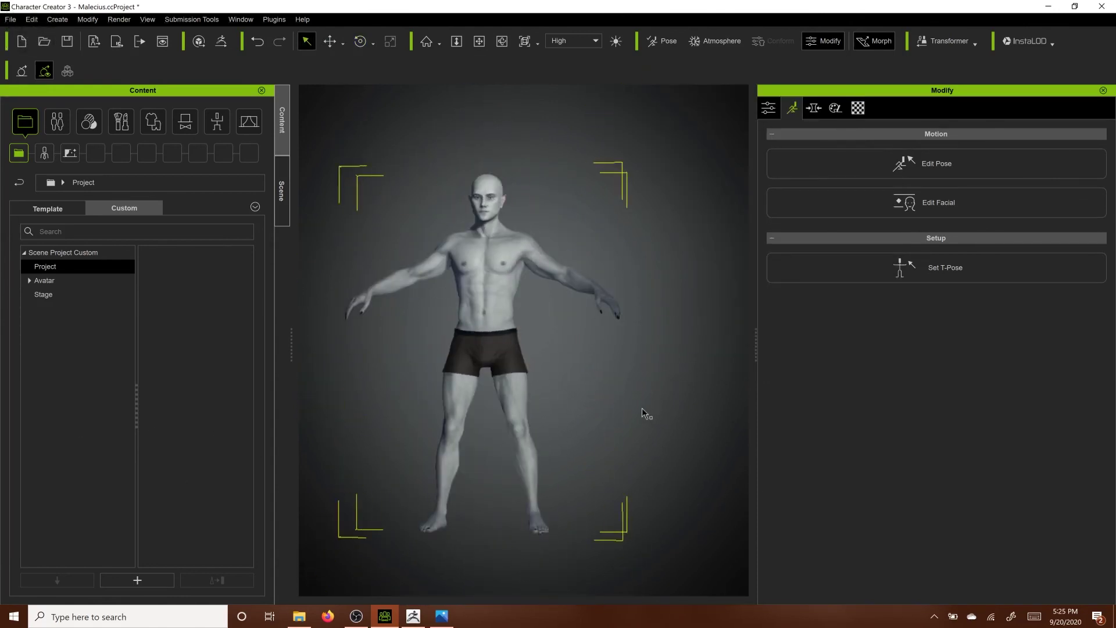
click(217, 121)
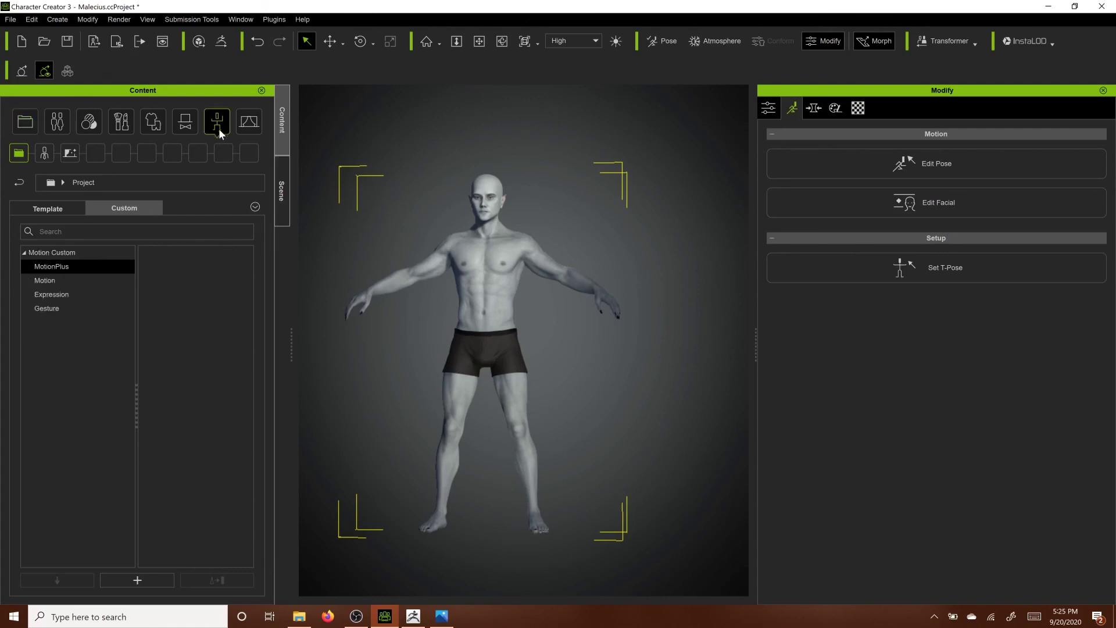
click(137, 580)
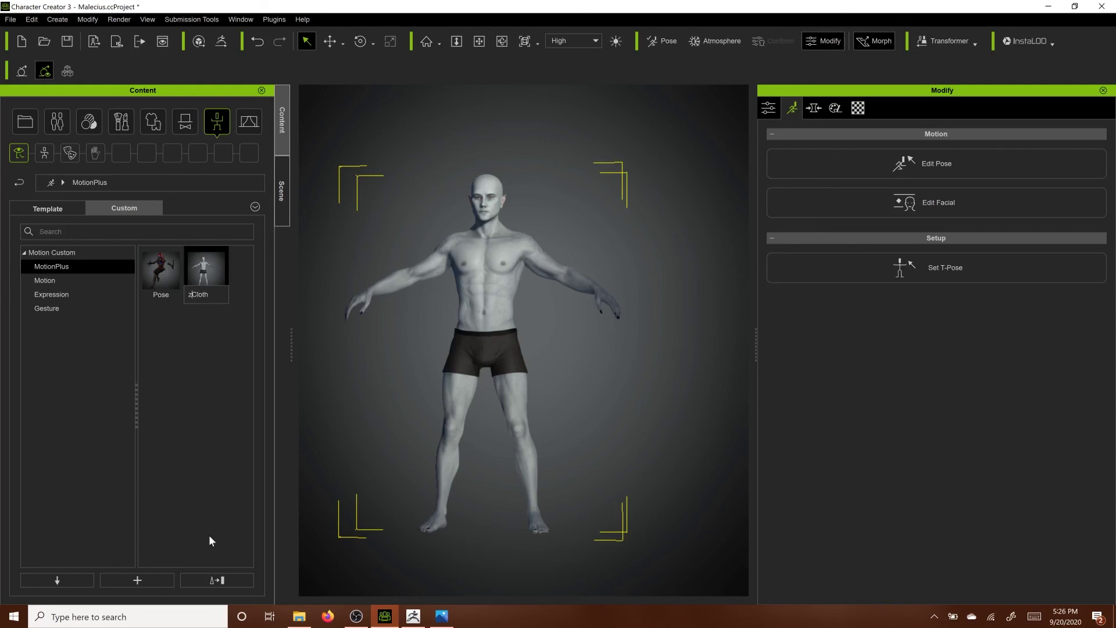
text(zCloth)
key(Return)
- Overwrite the saved zCloth pose with the current pose, with the character framed larger in the view
scroll(605, 416, up, 5)
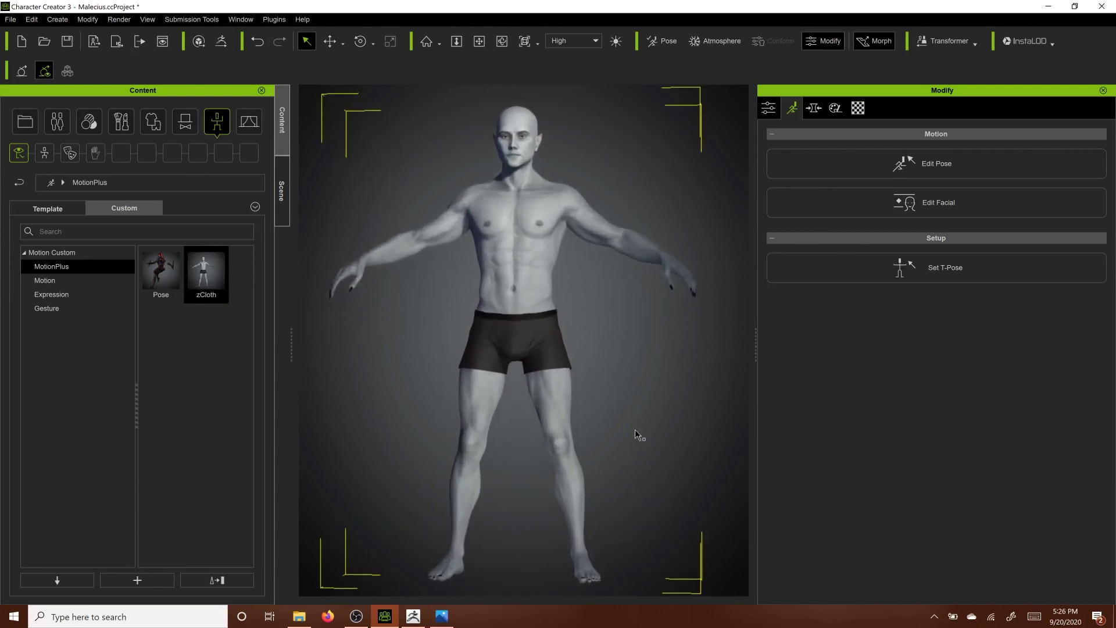
scroll(640, 372, up, 2)
click(223, 581)
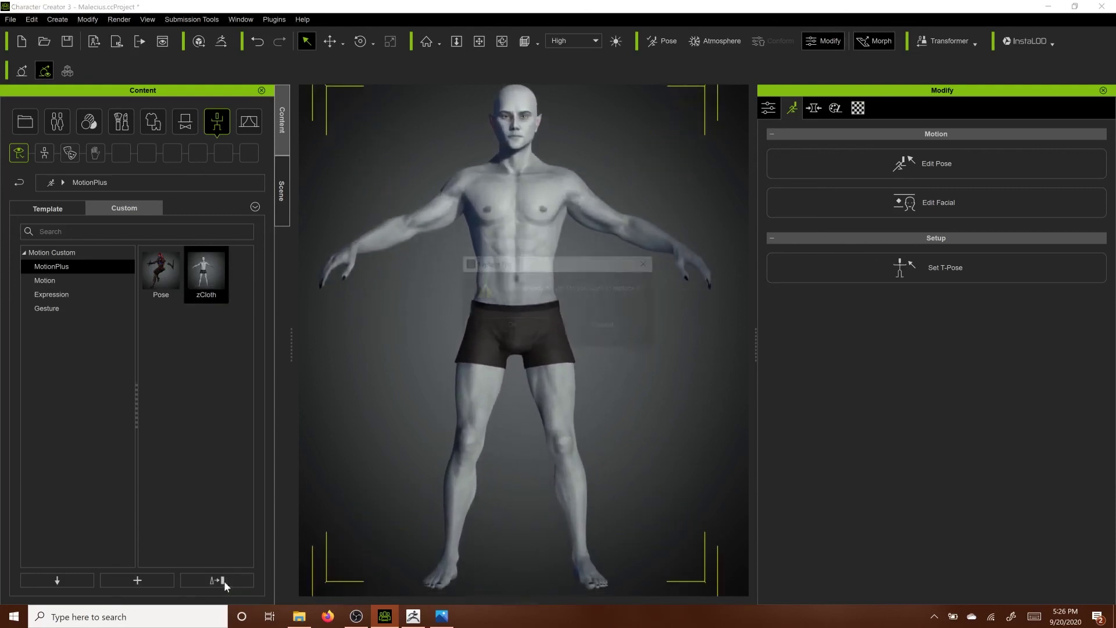
click(519, 332)
click(520, 329)
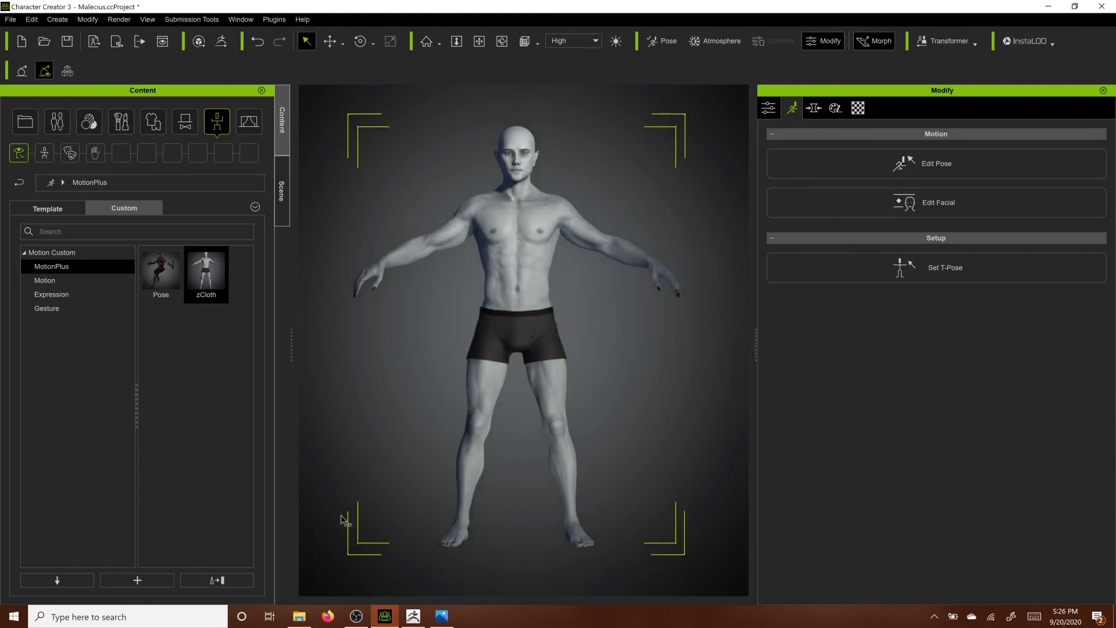
- Send the character to ZBrush through GoZ in its current spread-arm pose, using the Create template
click(223, 42)
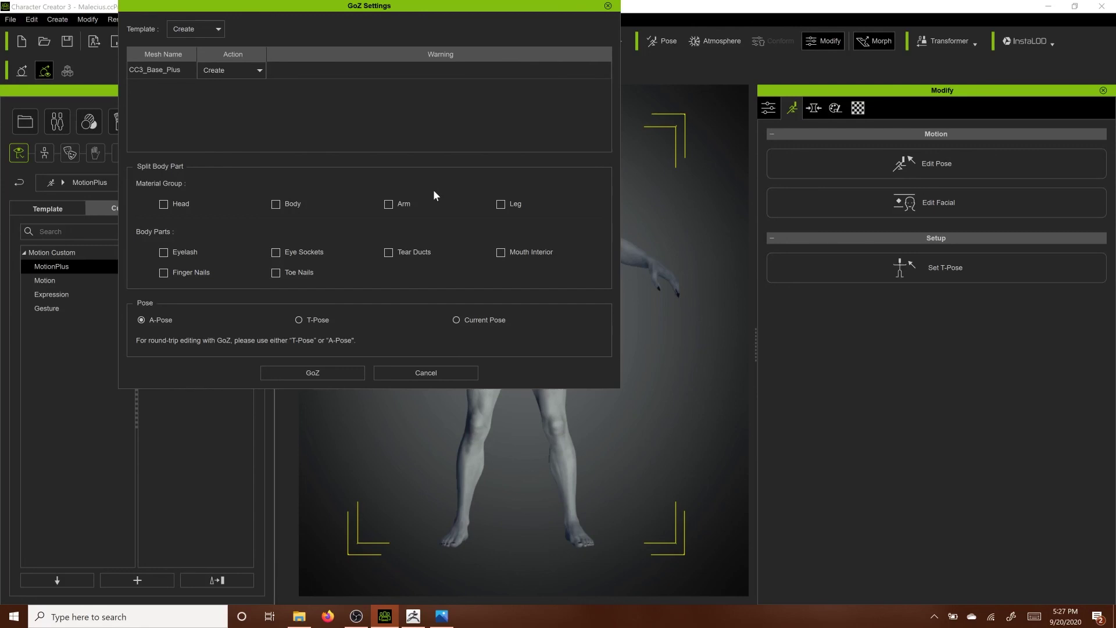
click(335, 374)
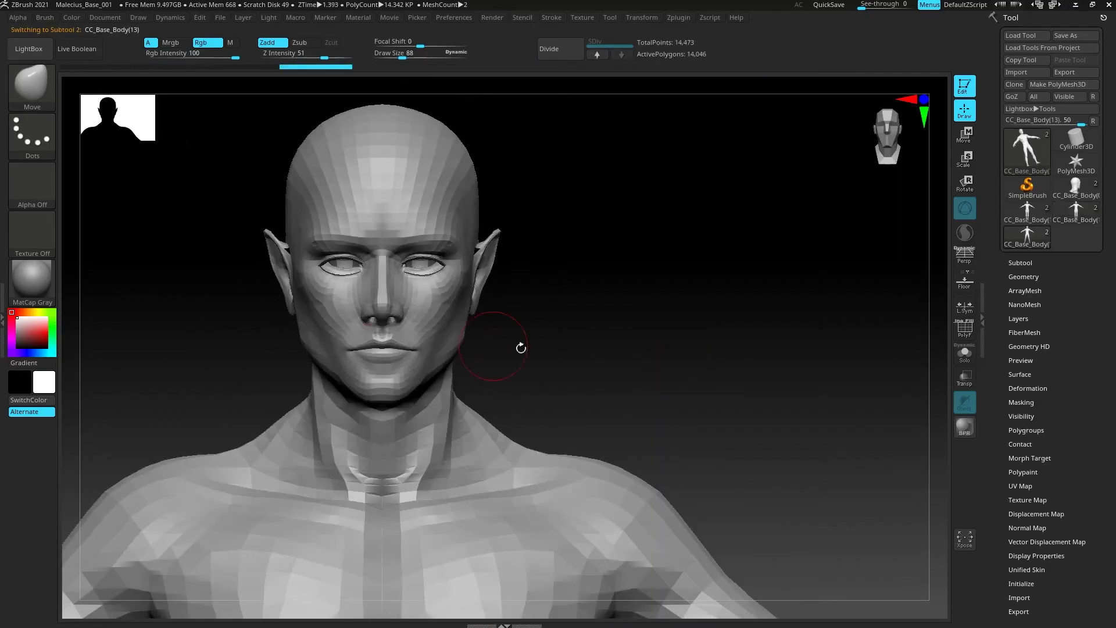
- Toggle X symmetry on the imported full-body mesh in ZBrush and subdivide it twice
key(x)
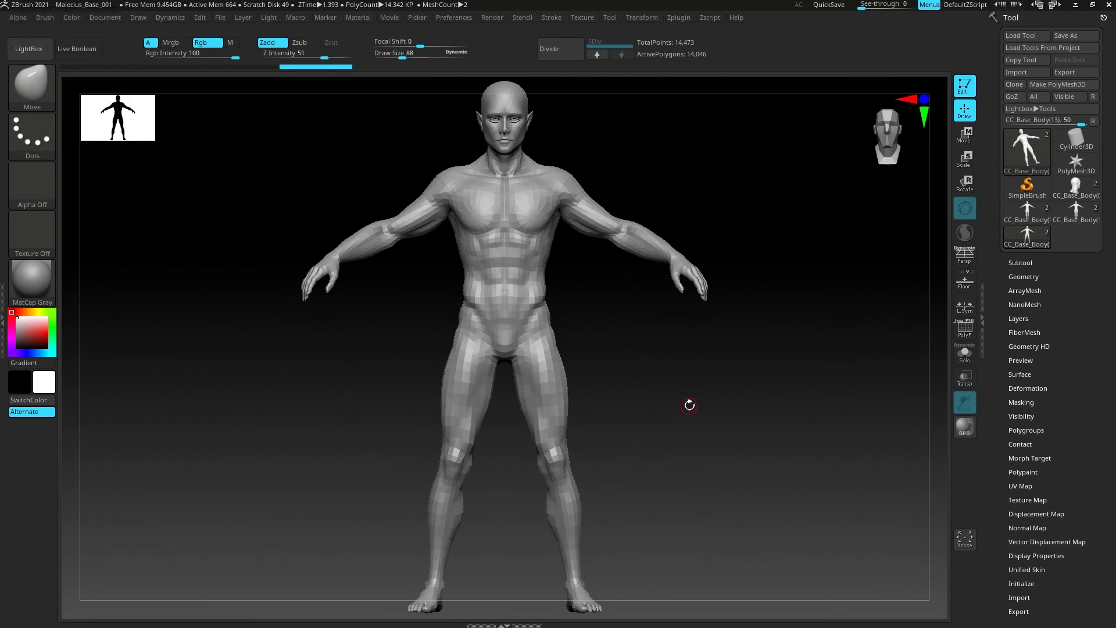
shift+drag(690, 405, 540, 389)
alt+drag(788, 365, 754, 374)
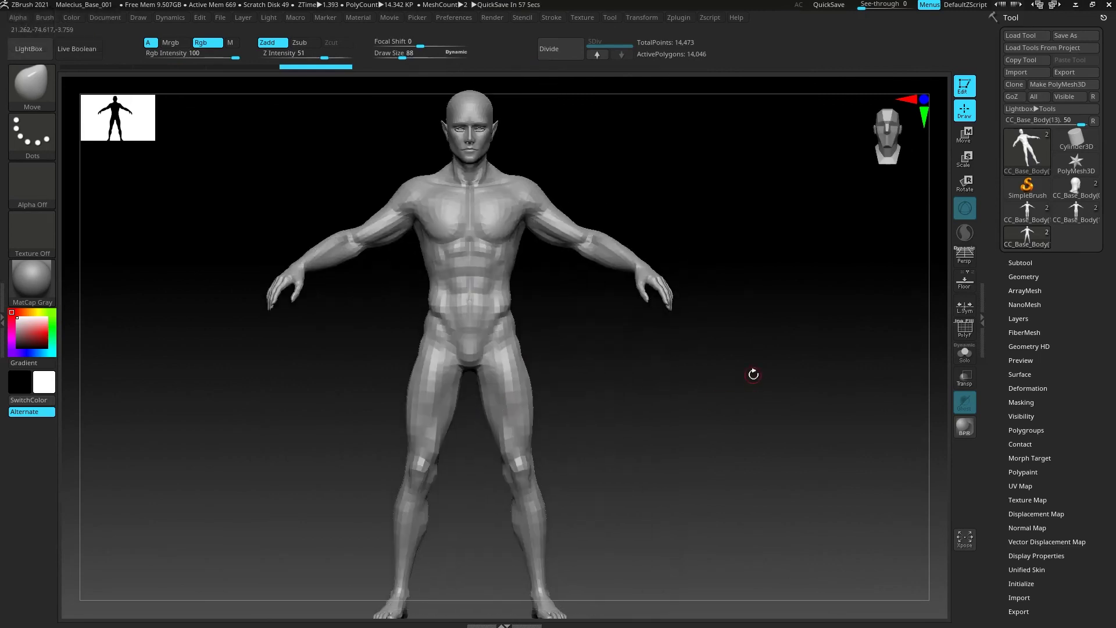
click(559, 49)
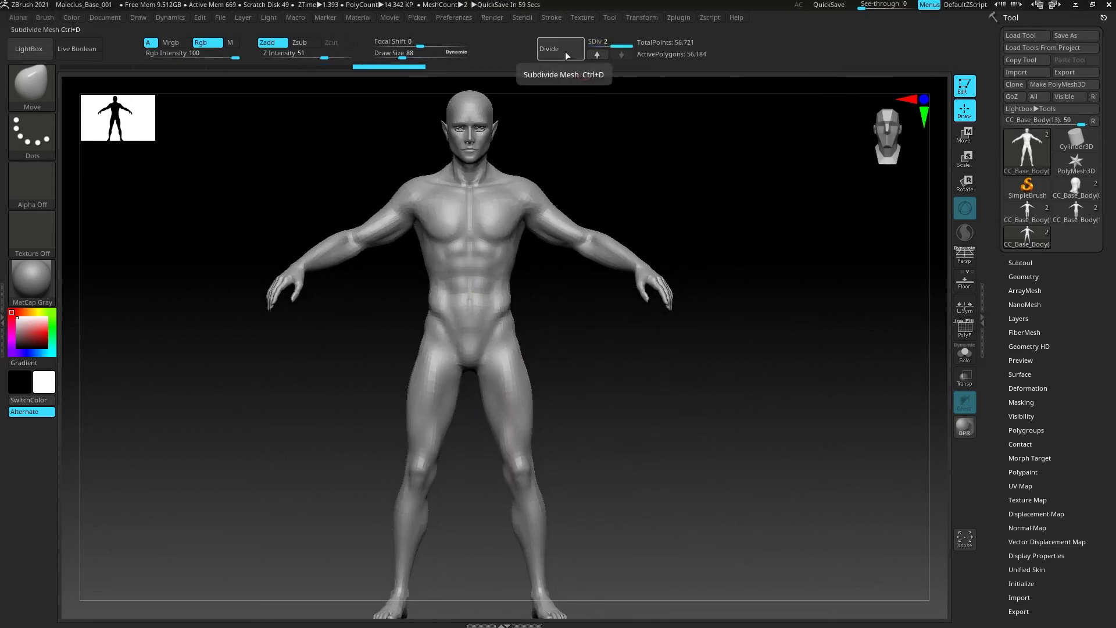
click(559, 48)
drag(800, 192, 571, 468)
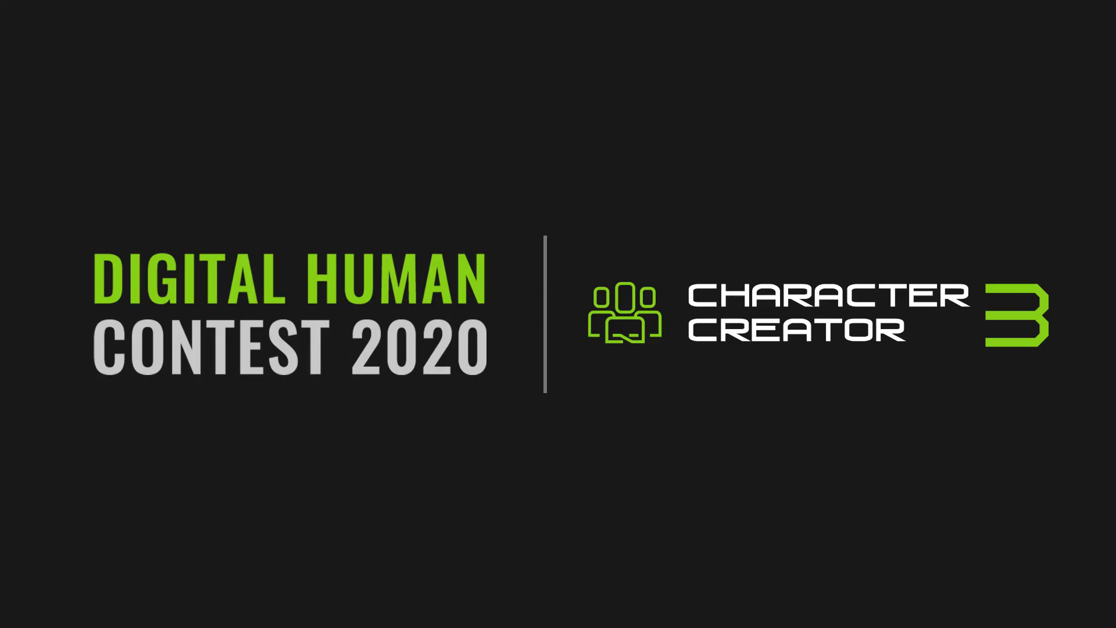